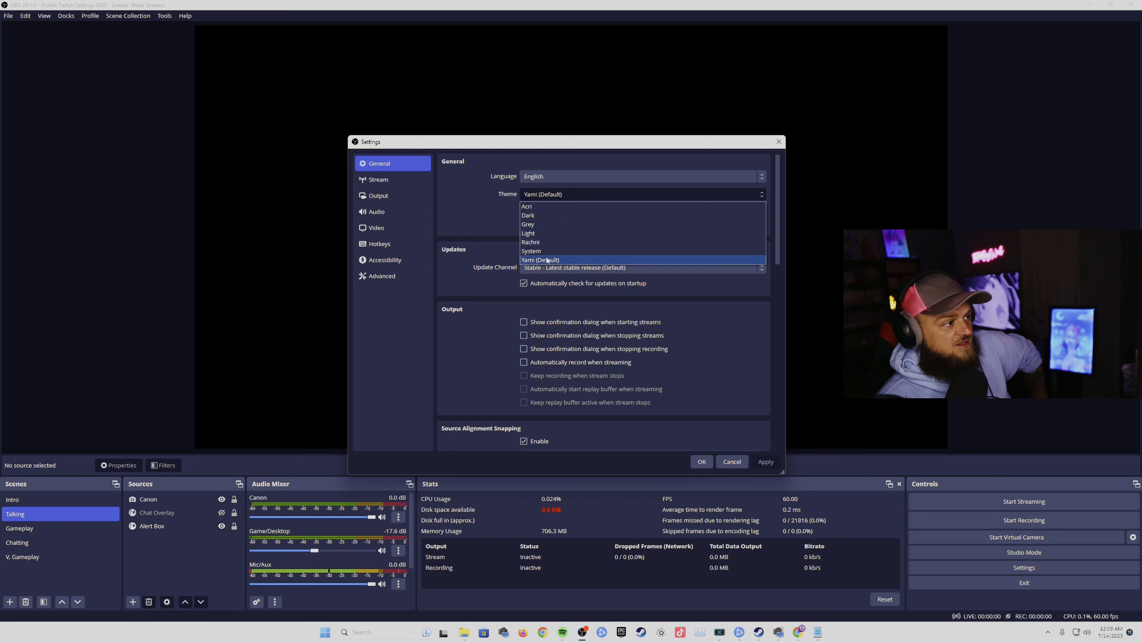
# Look through the general settings, including the theme, update channel, output and source snapping options.
pyautogui.click(630, 259)
pyautogui.click(630, 265)
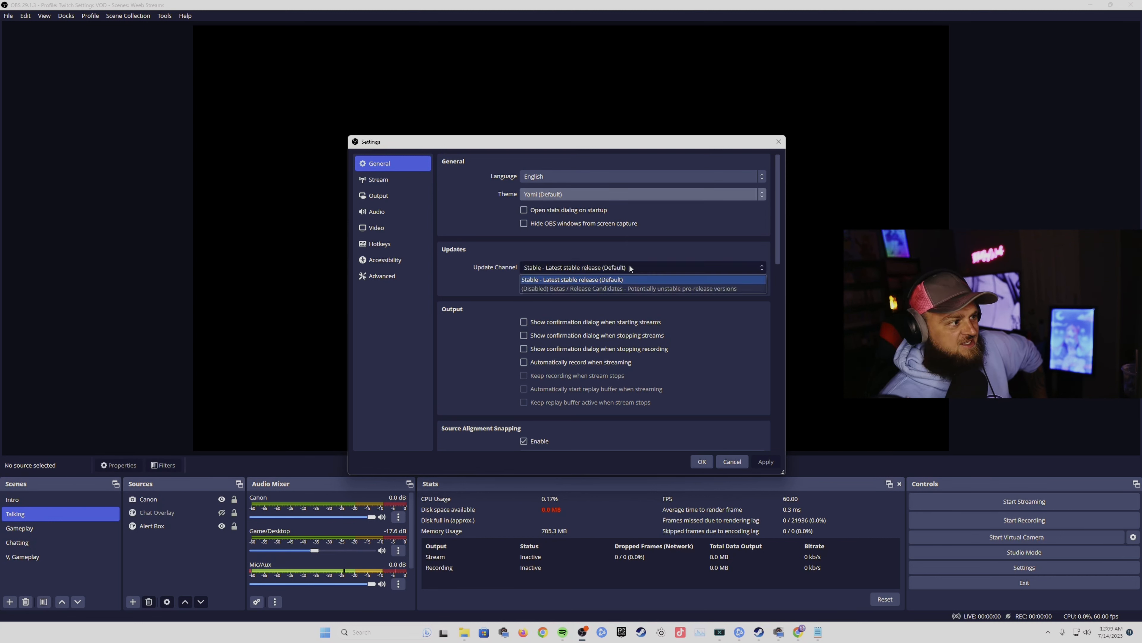
pyautogui.click(602, 289)
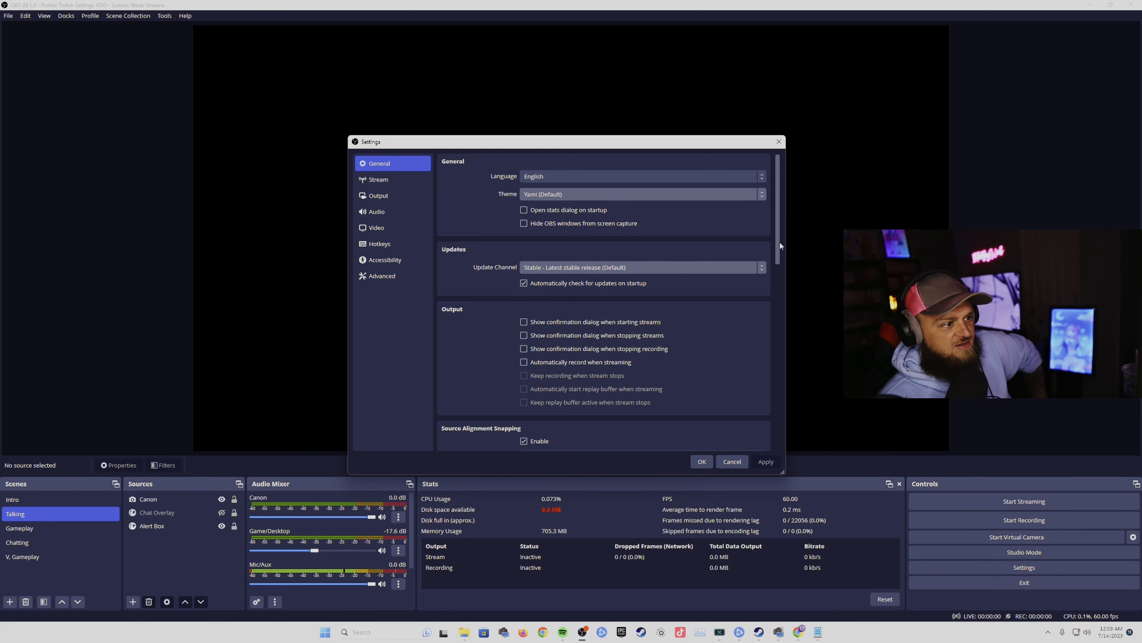
pyautogui.moveTo(779, 242); pyautogui.dragTo(711, 304)
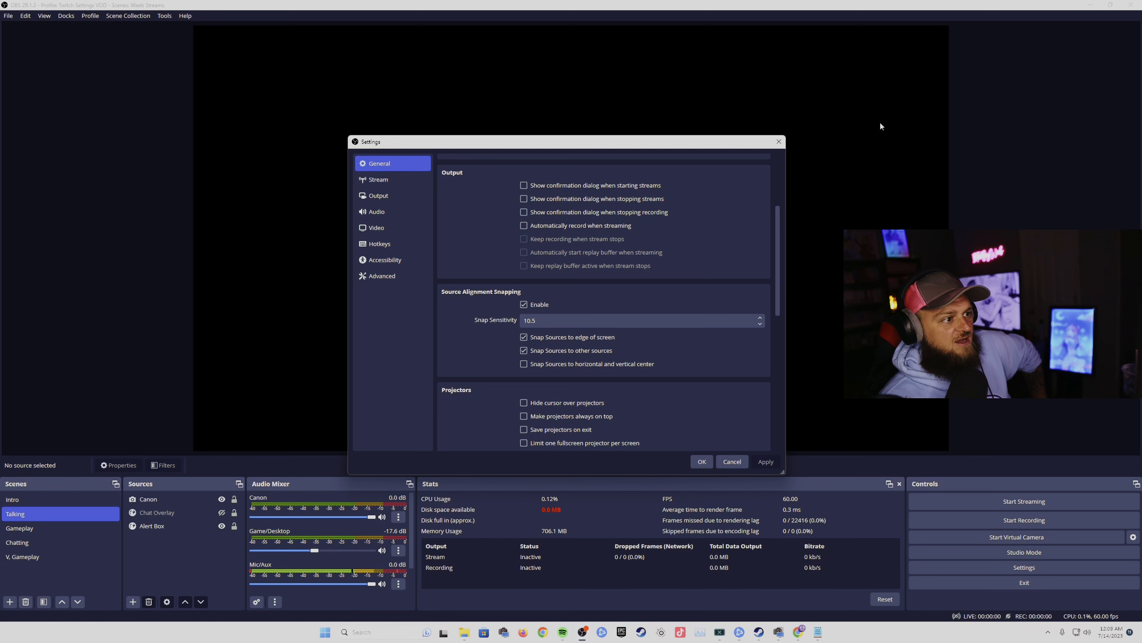
pyautogui.moveTo(679, 140); pyautogui.dragTo(470, 146)
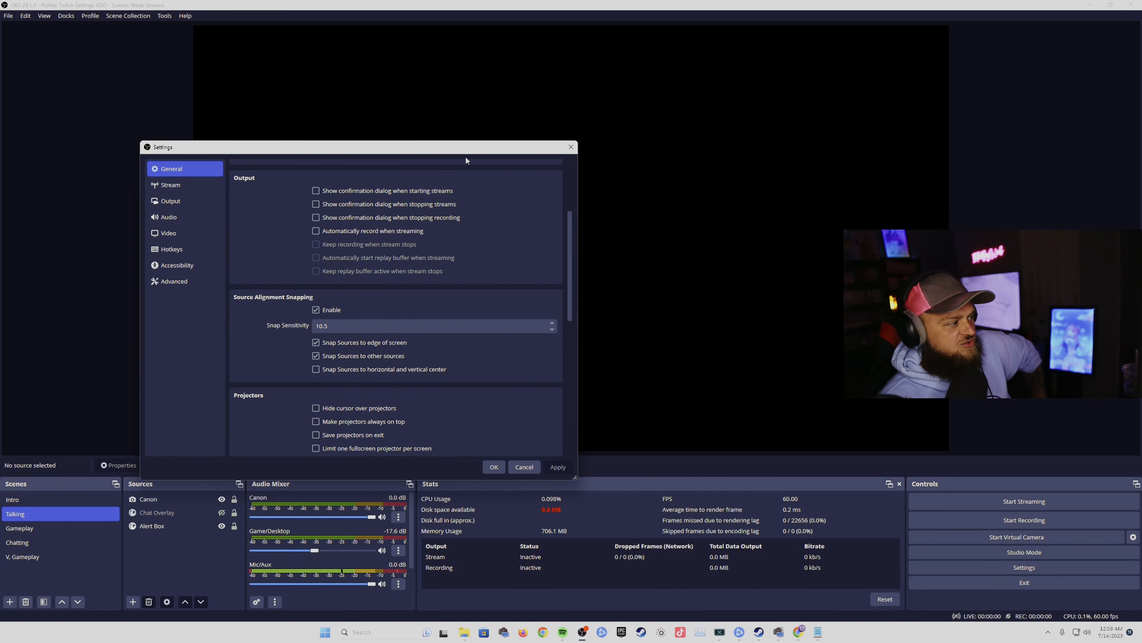
pyautogui.moveTo(449, 151); pyautogui.dragTo(594, 118)
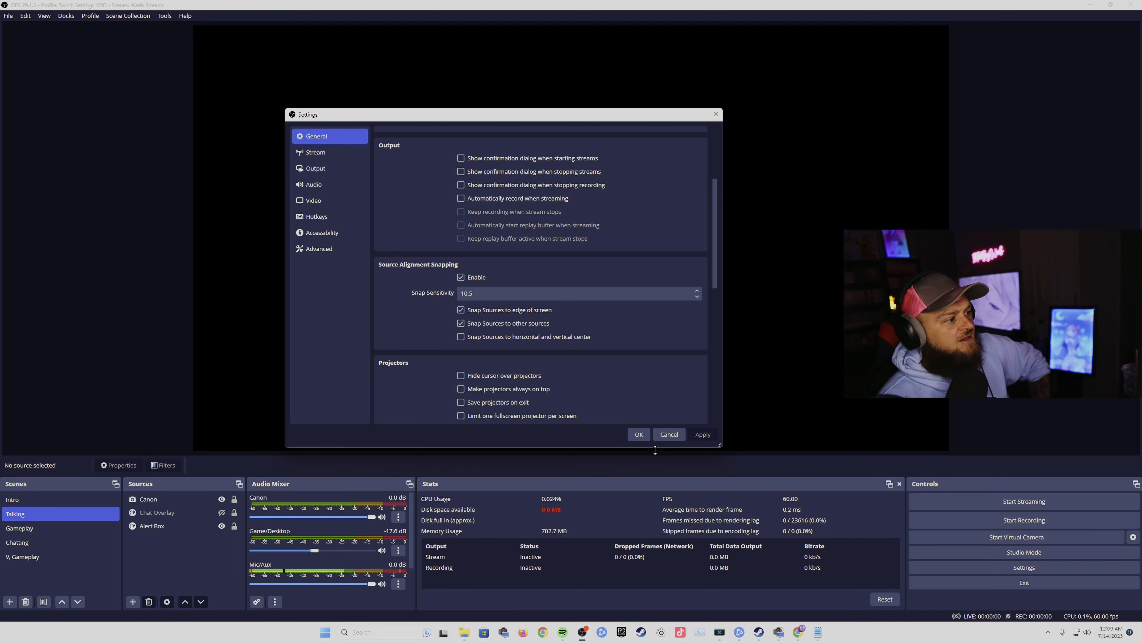
# Review the recording output settings and the available recording types, and close the settings without saving.
pyautogui.click(309, 173)
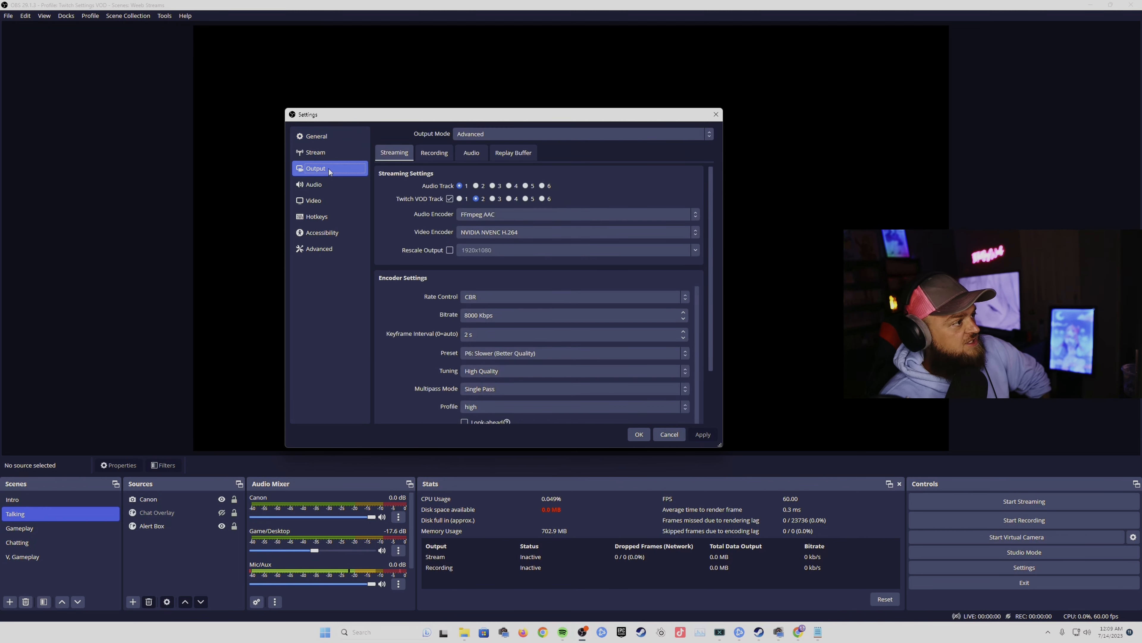
pyautogui.click(443, 153)
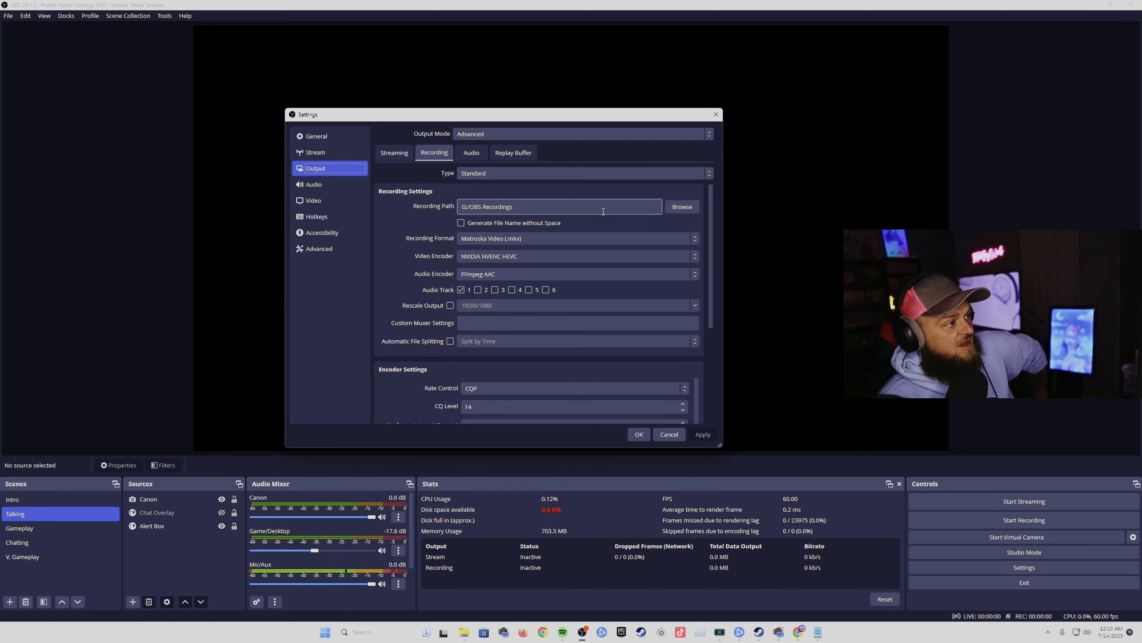
pyautogui.click(633, 175)
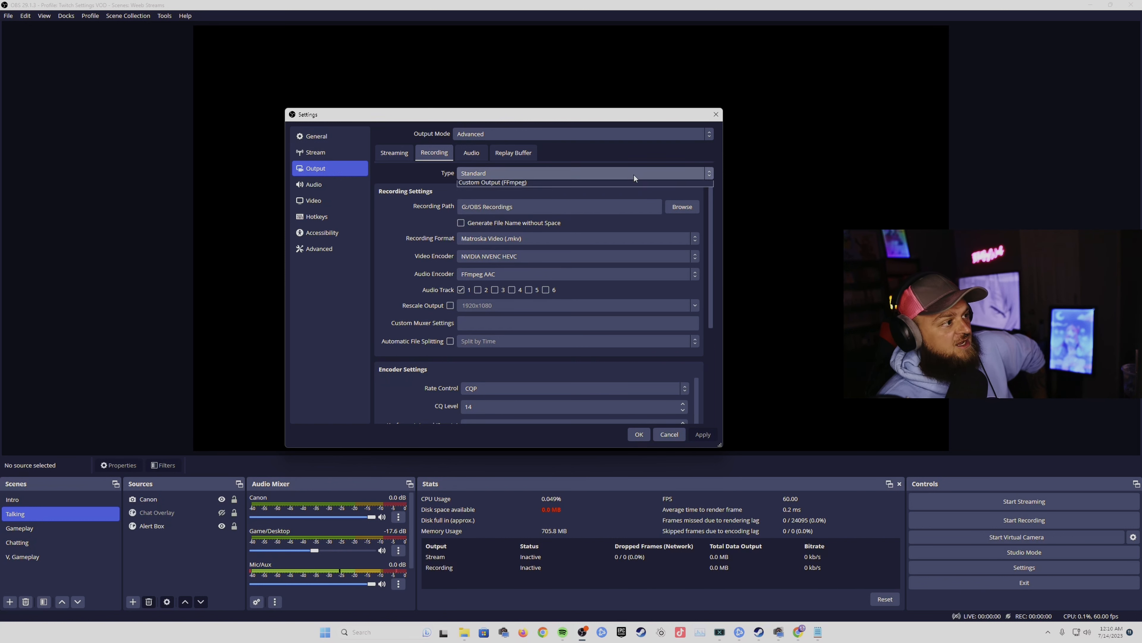
pyautogui.click(634, 175)
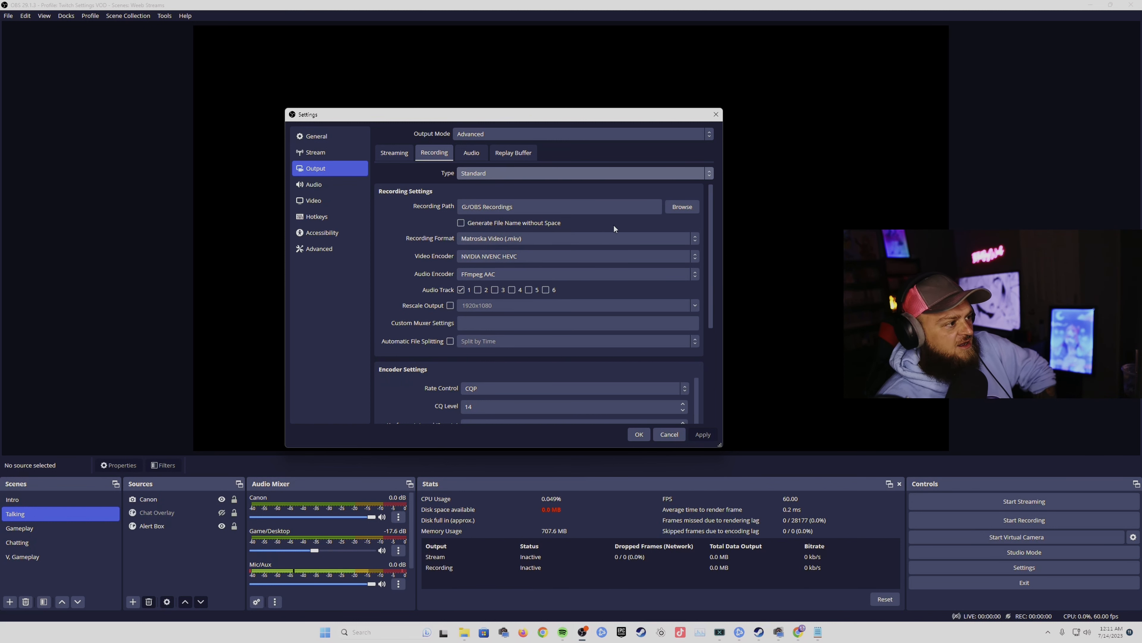
pyautogui.click(669, 434)
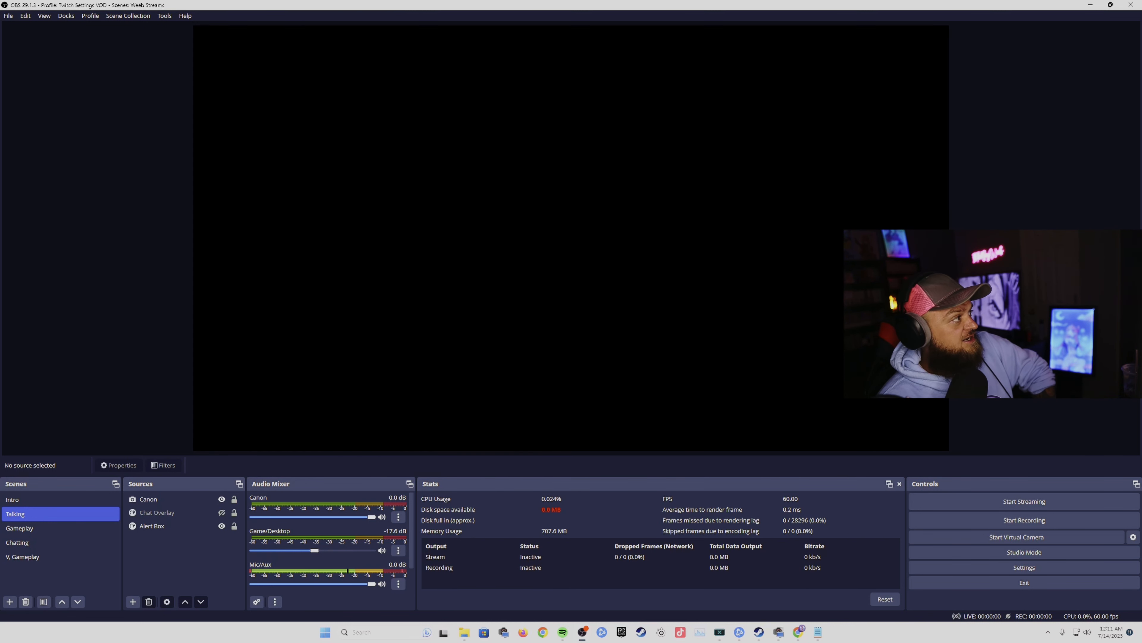
# Add the FACES JULY 2023 recording from the Gameplays folder in Videos to the Remux Recordings list.
pyautogui.click(8, 16)
pyautogui.click(29, 42)
pyautogui.click(518, 259)
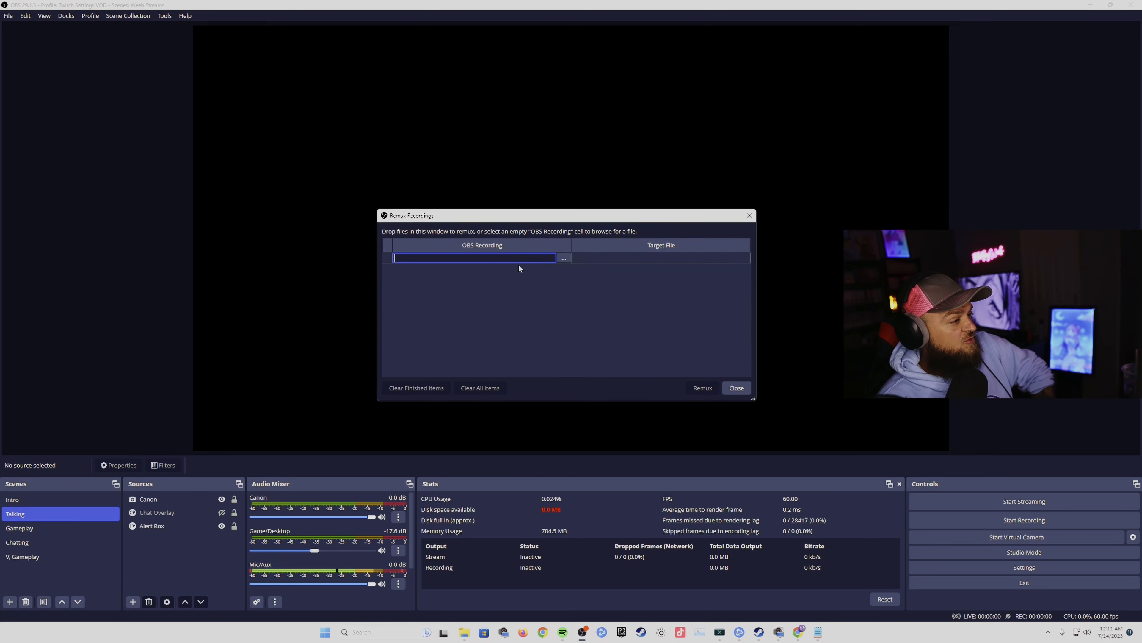
pyautogui.click(563, 258)
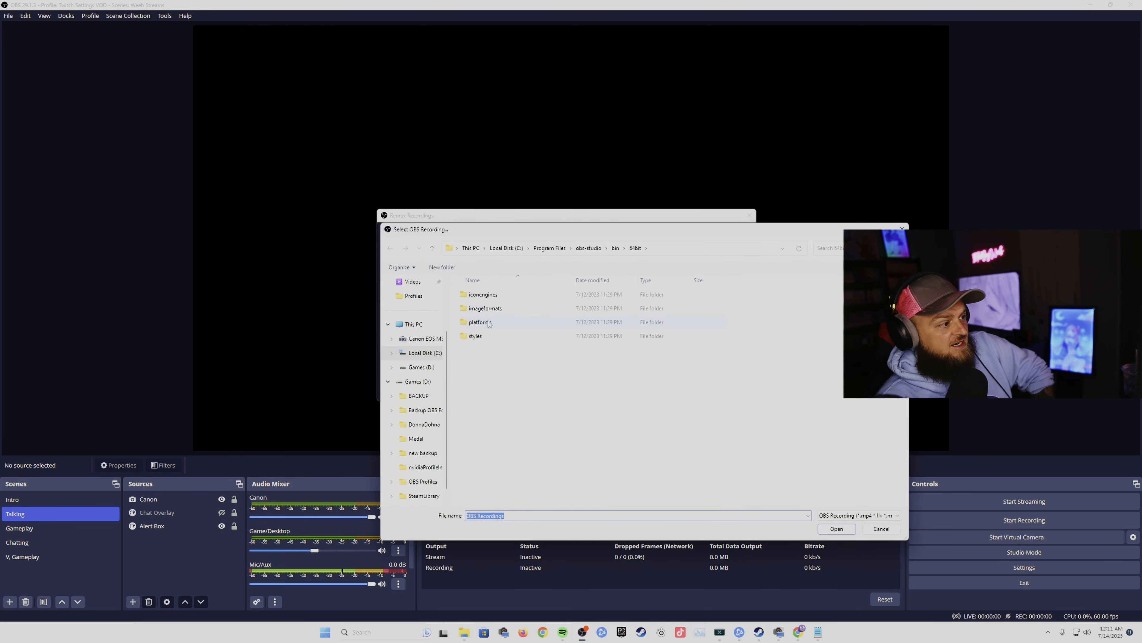
pyautogui.click(415, 283)
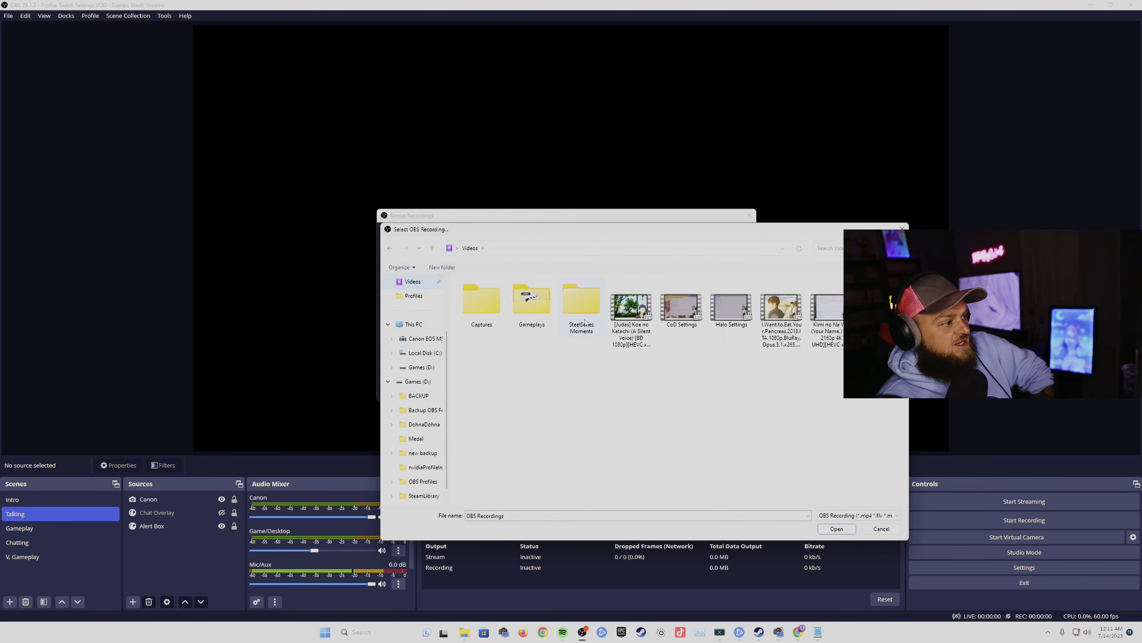
pyautogui.doubleClick(543, 307)
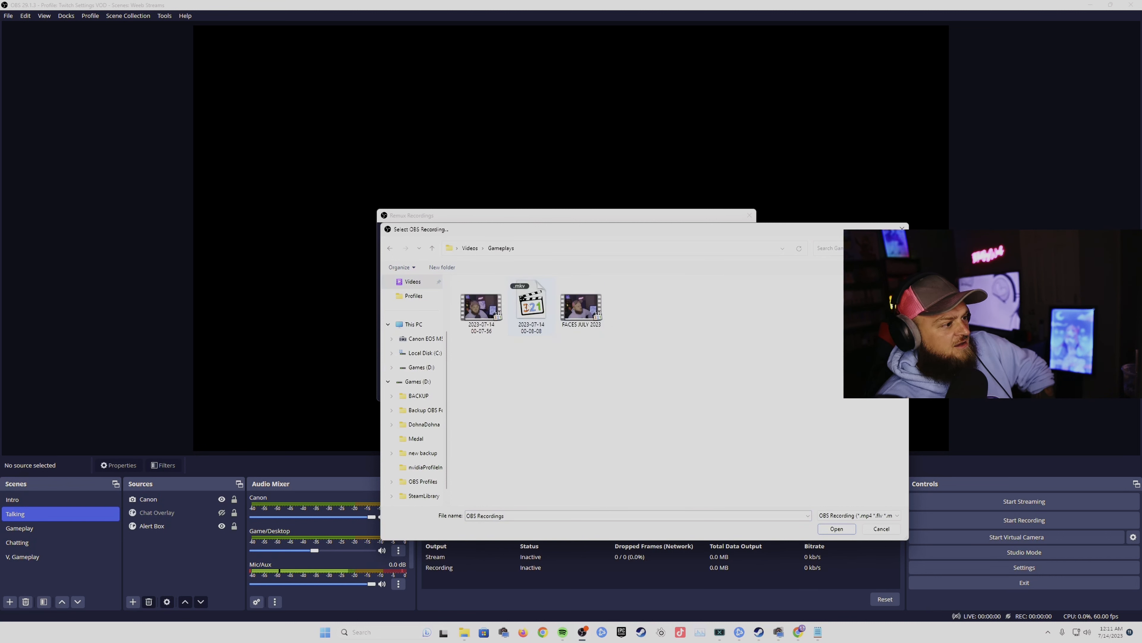
pyautogui.click(577, 312)
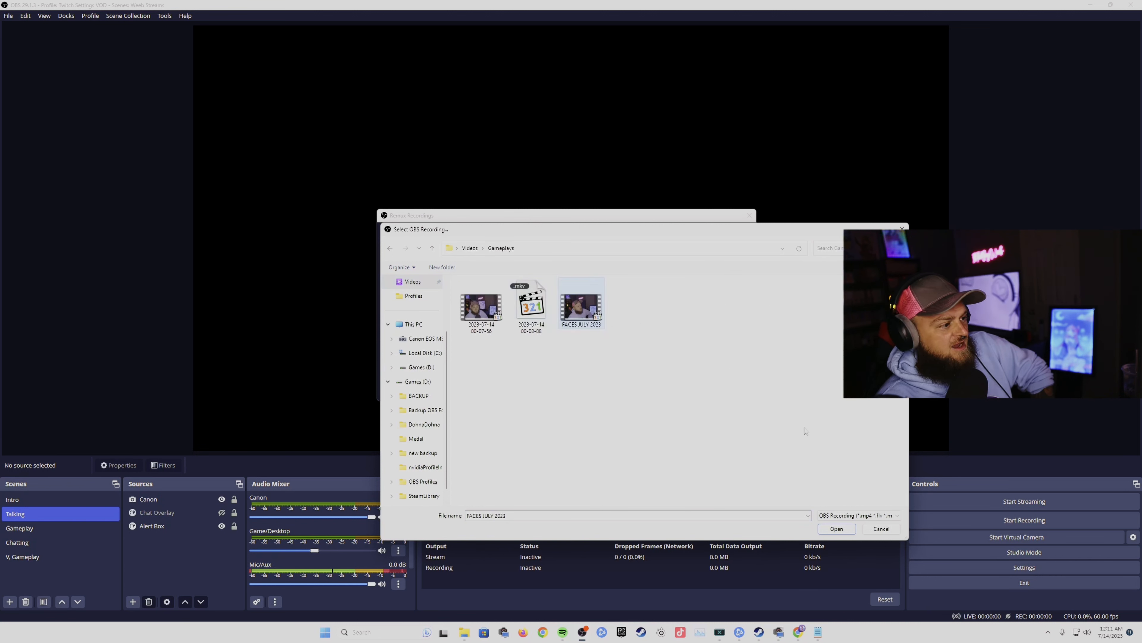
pyautogui.click(837, 529)
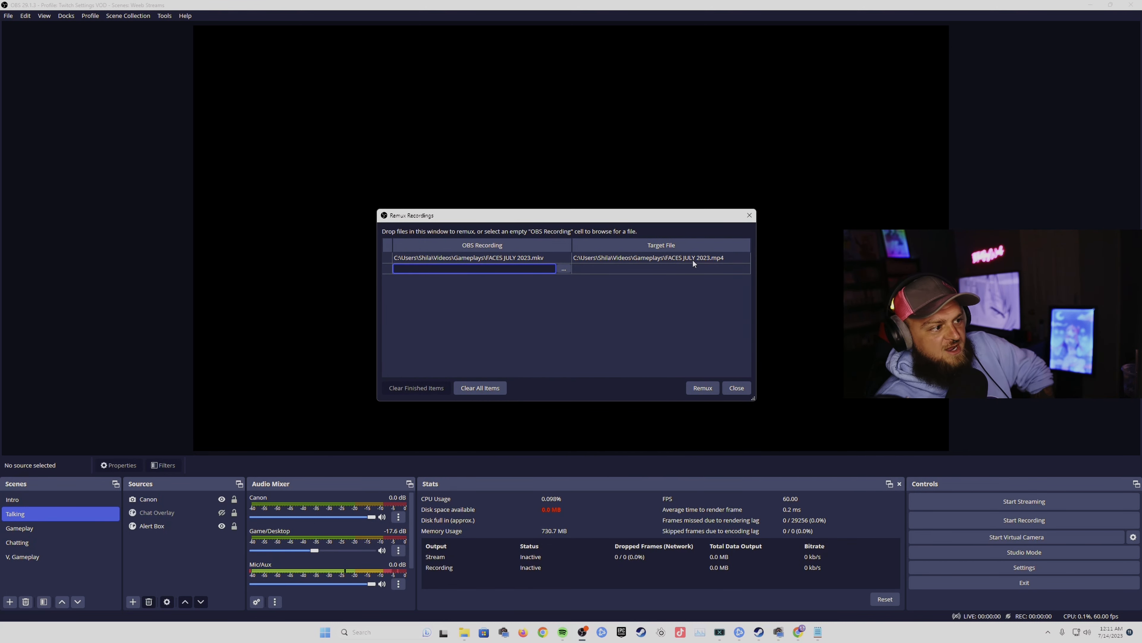
# Remux the FACES JULY 2023 recording from MKV to MP4 and close the Remux Recordings dialog.
pyautogui.click(702, 388)
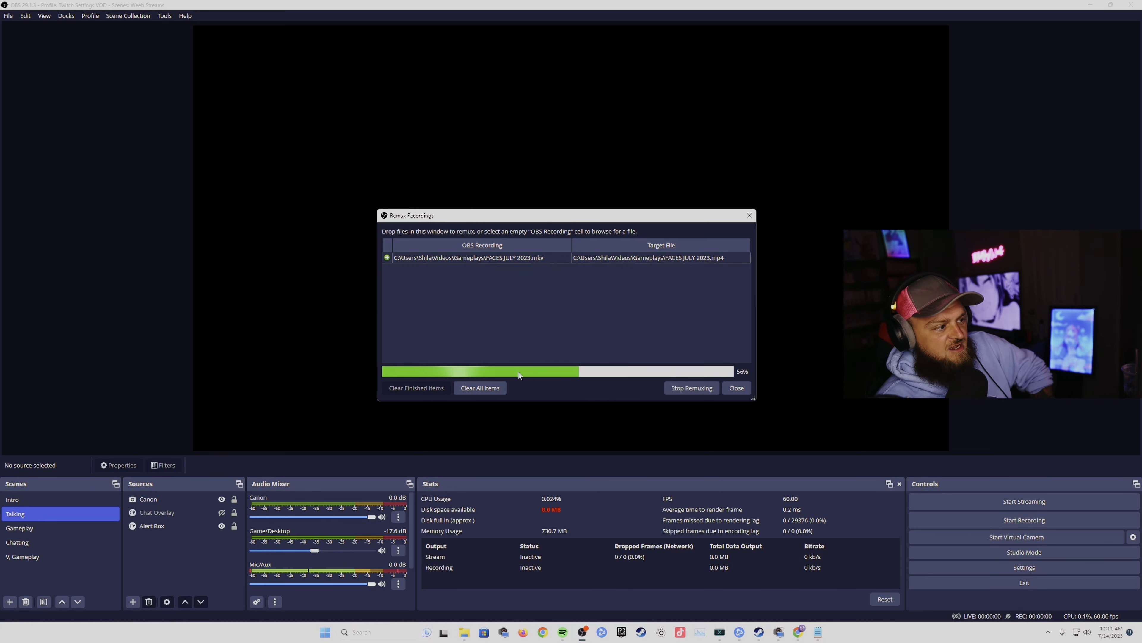
pyautogui.click(590, 318)
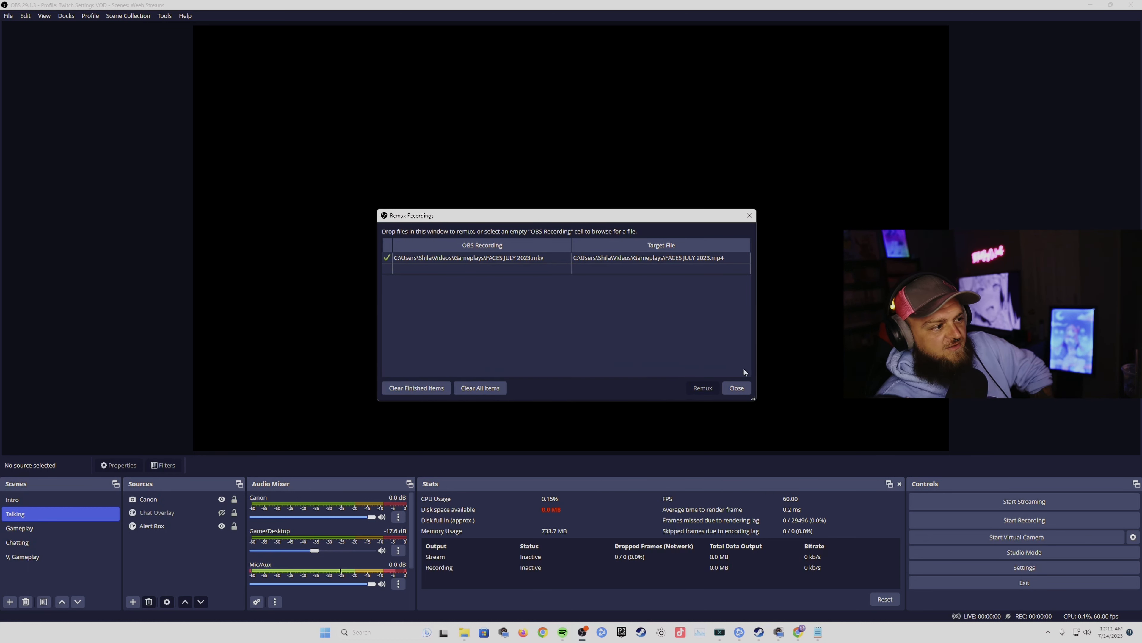
pyautogui.click(729, 387)
# Try the automatic remux to mp4 option in the advanced recording settings.
pyautogui.click(1011, 567)
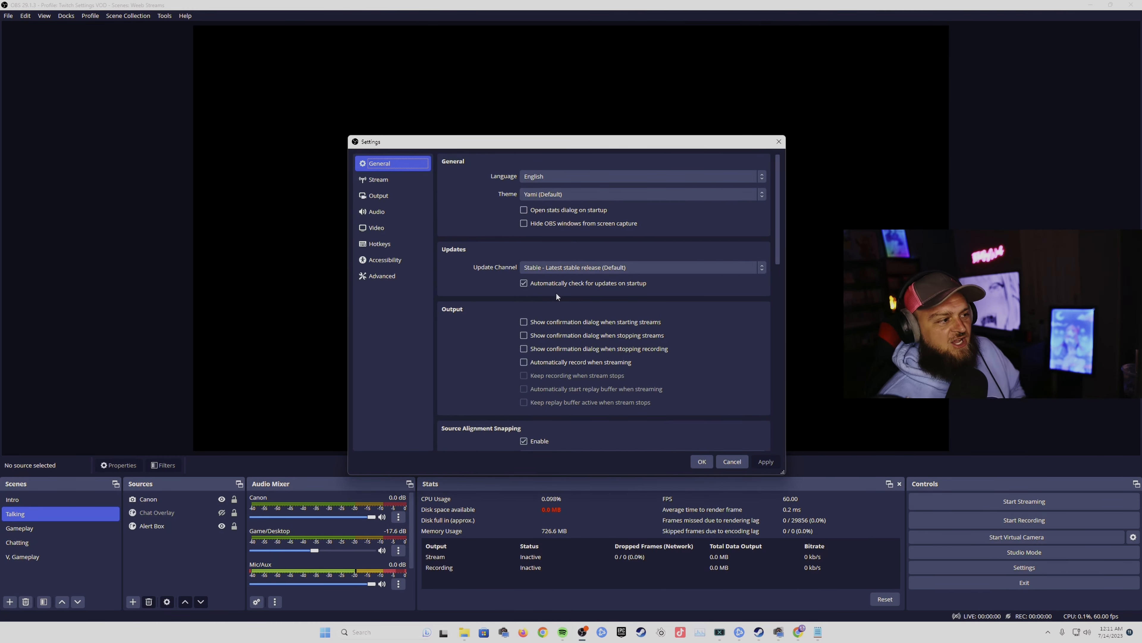
pyautogui.click(387, 275)
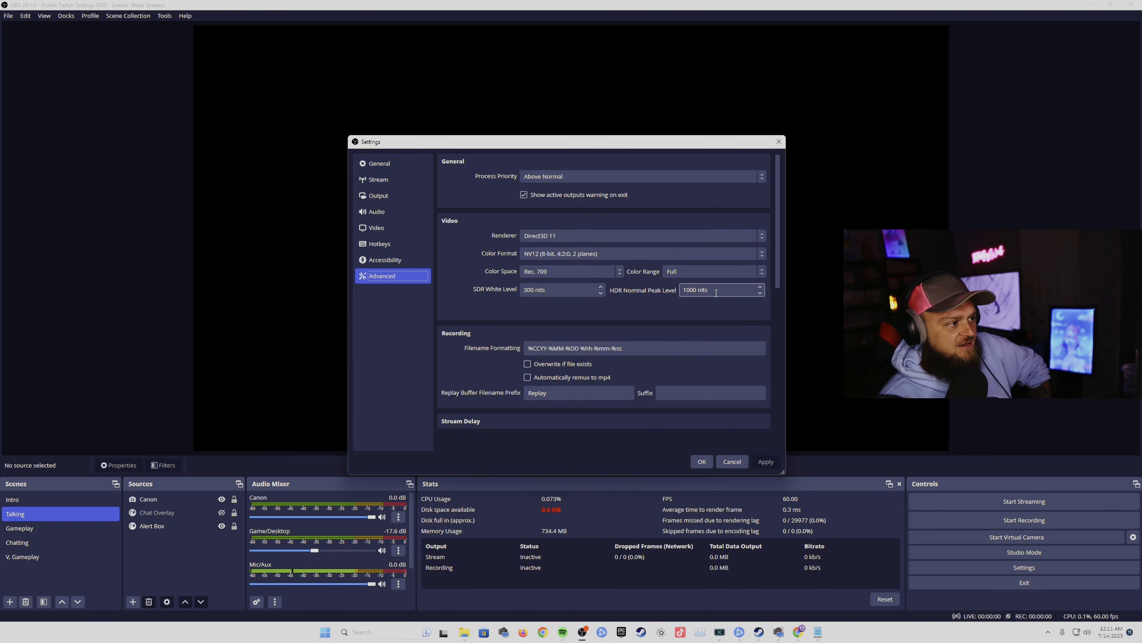
pyautogui.scroll(-5, 778, 249)
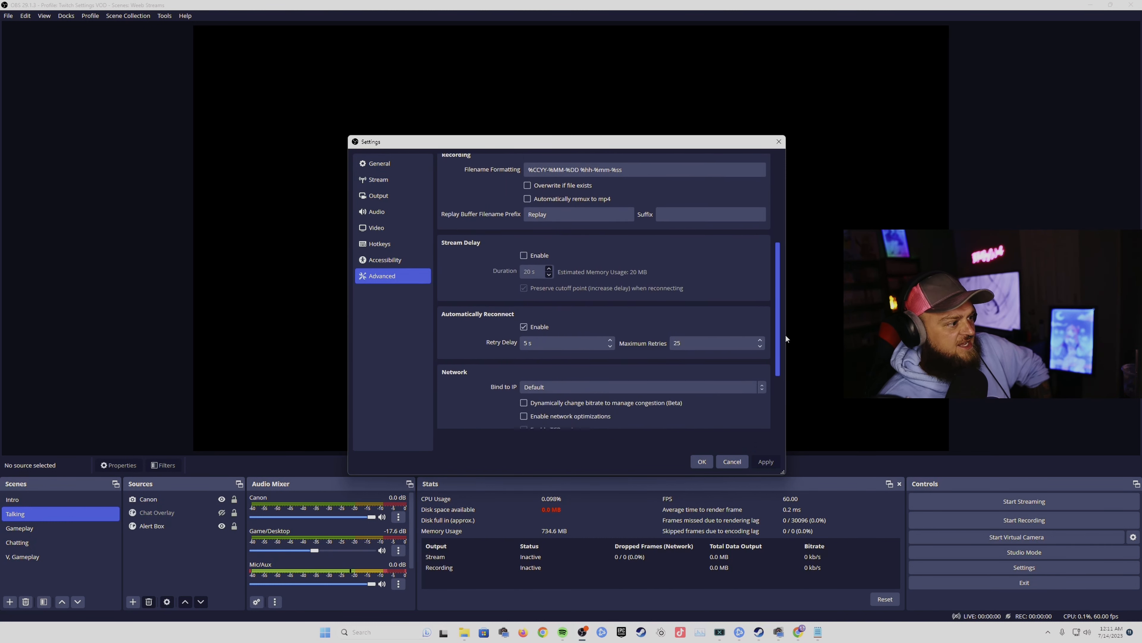
pyautogui.moveTo(787, 335); pyautogui.dragTo(778, 279)
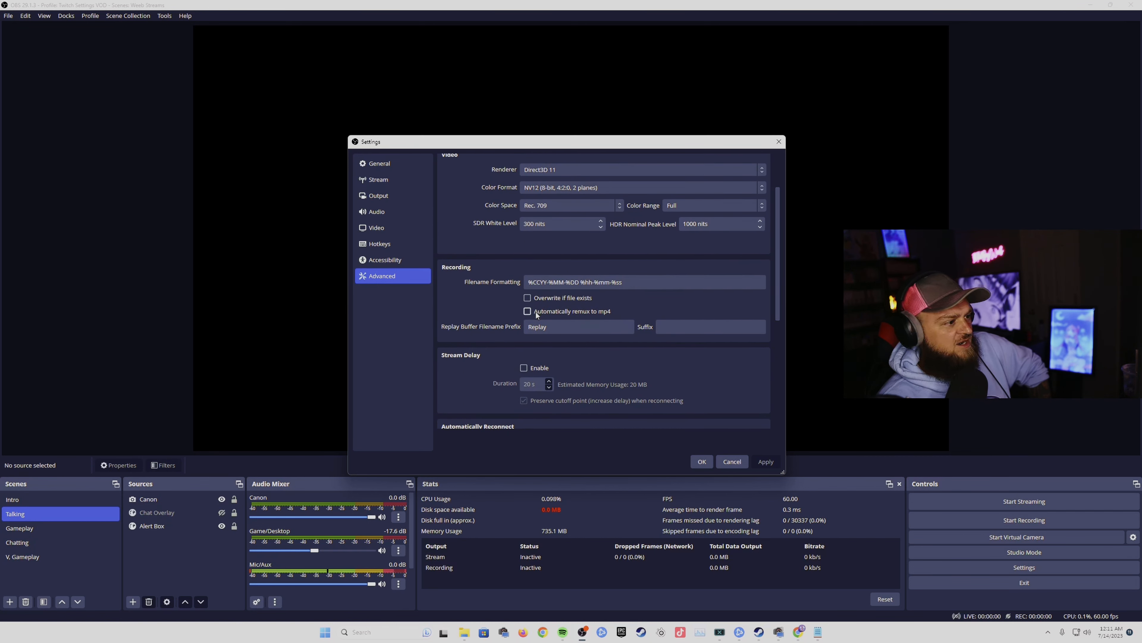
pyautogui.click(641, 288)
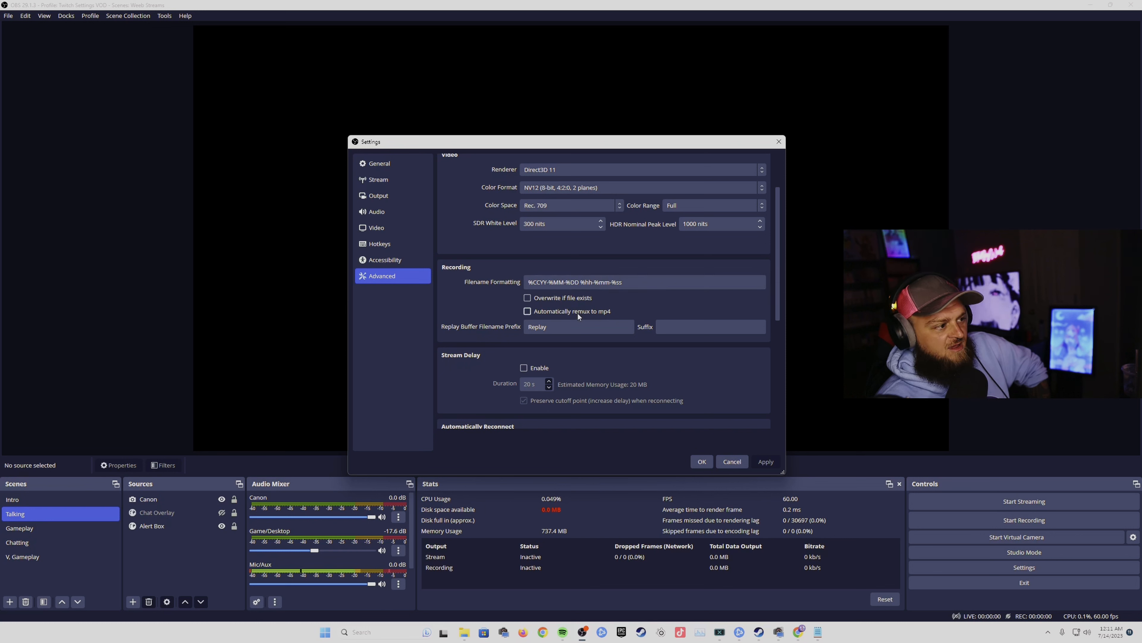
pyautogui.click(552, 311)
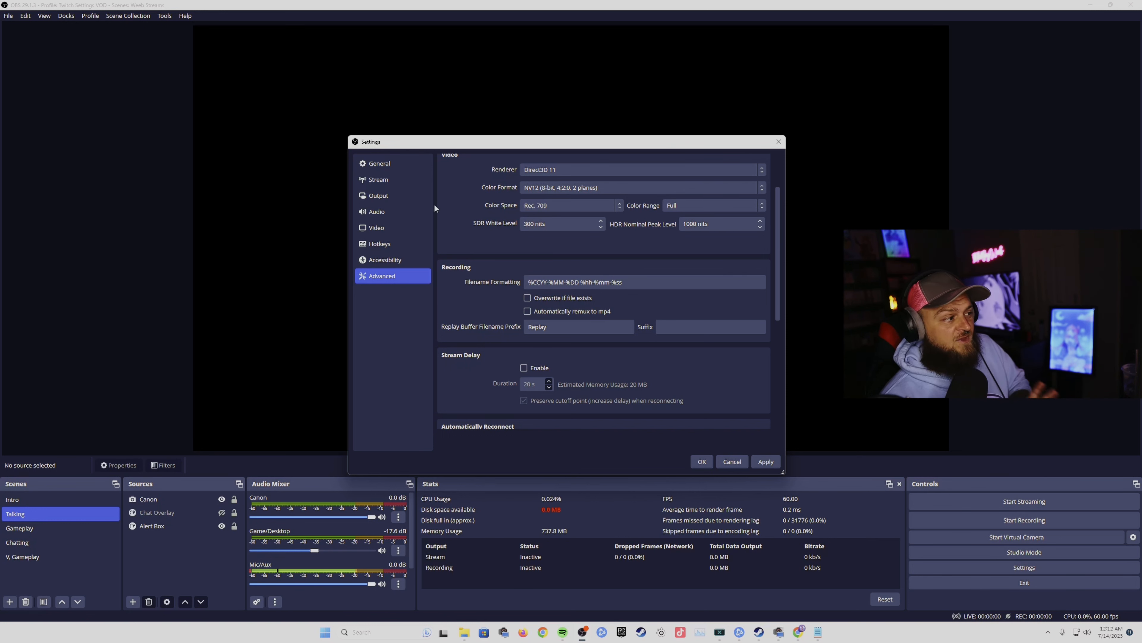
# Inspect the video encoder choices and the automatic file splitting options in the recording output settings.
pyautogui.click(383, 197)
pyautogui.click(495, 180)
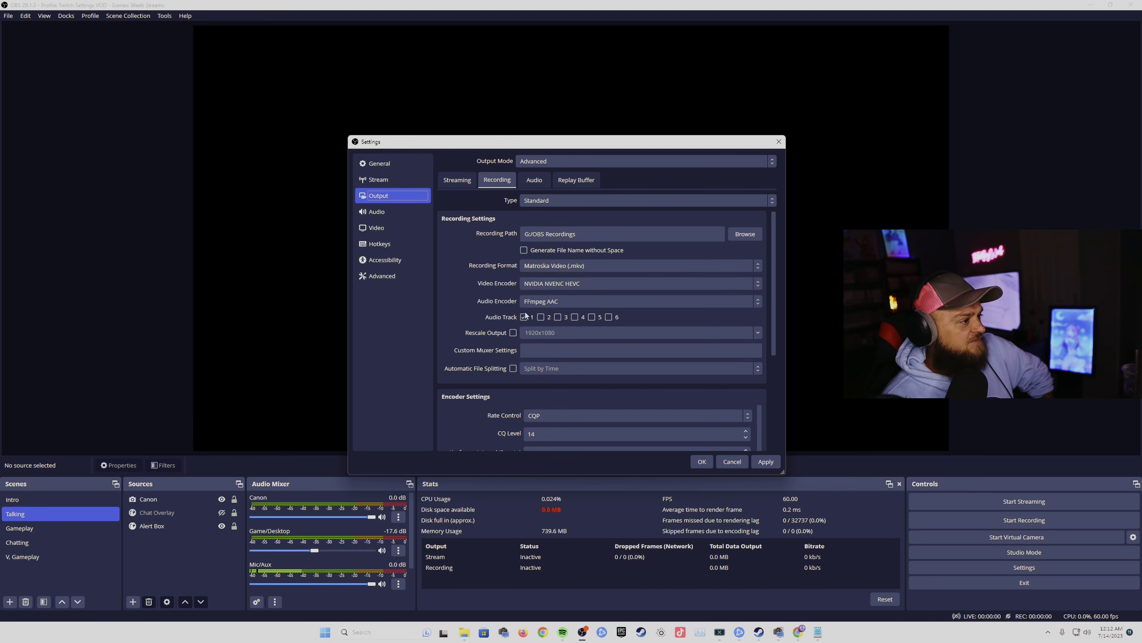
pyautogui.click(738, 284)
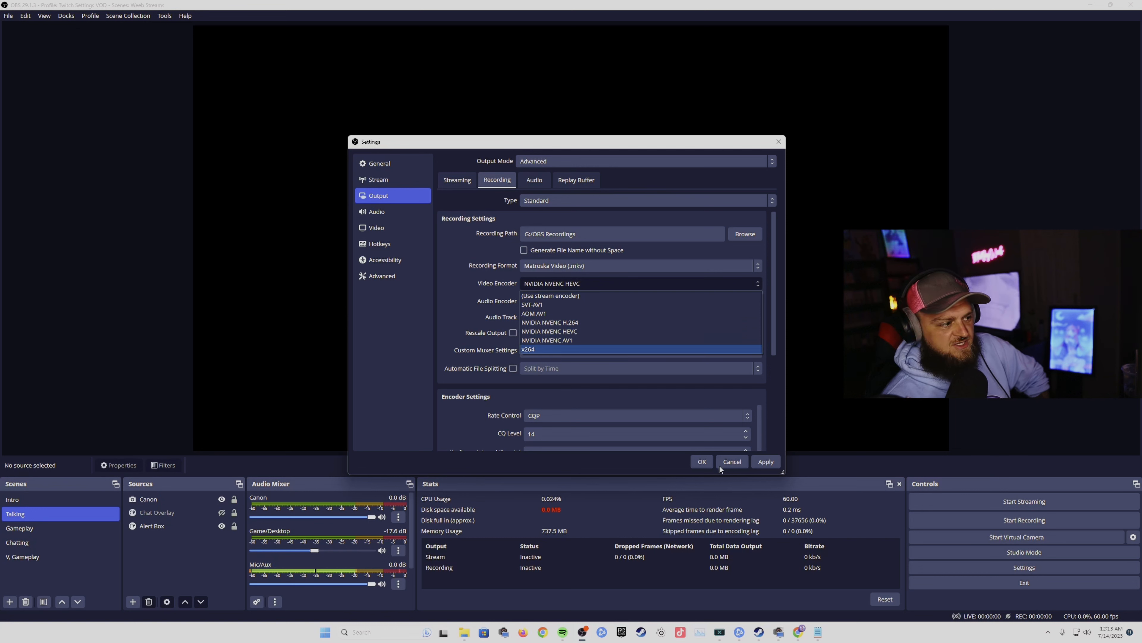
pyautogui.click(495, 358)
pyautogui.click(513, 368)
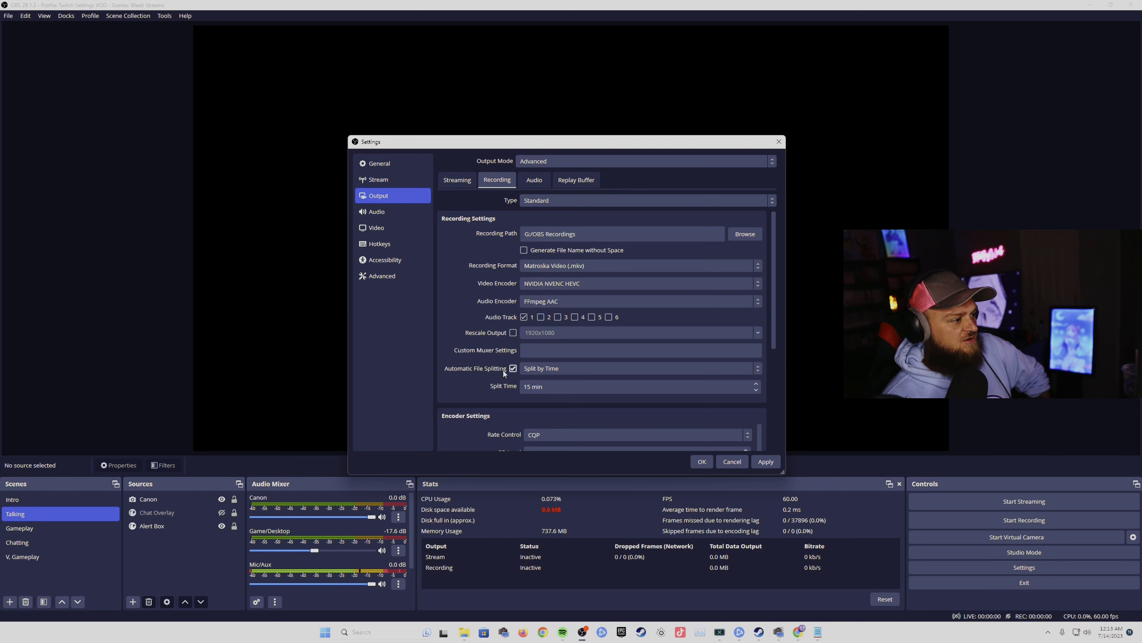
pyautogui.click(512, 368)
# Try a CQ Level of 17 for the recording encoder and set it back to 14.
pyautogui.scroll(-1, 720, 374)
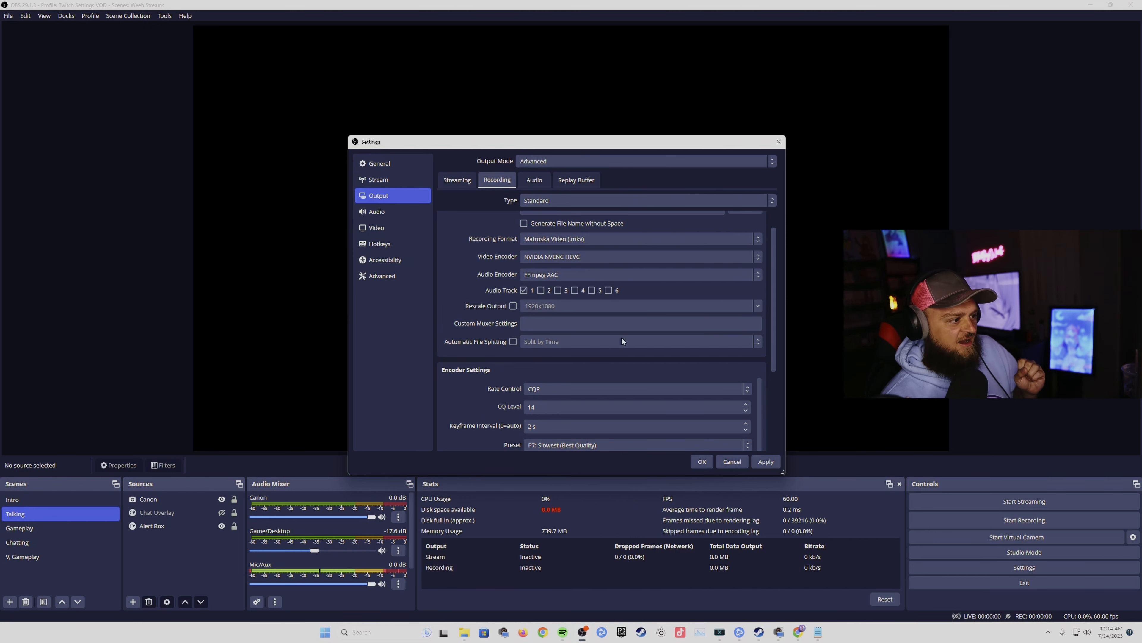
pyautogui.scroll(-1, 544, 371)
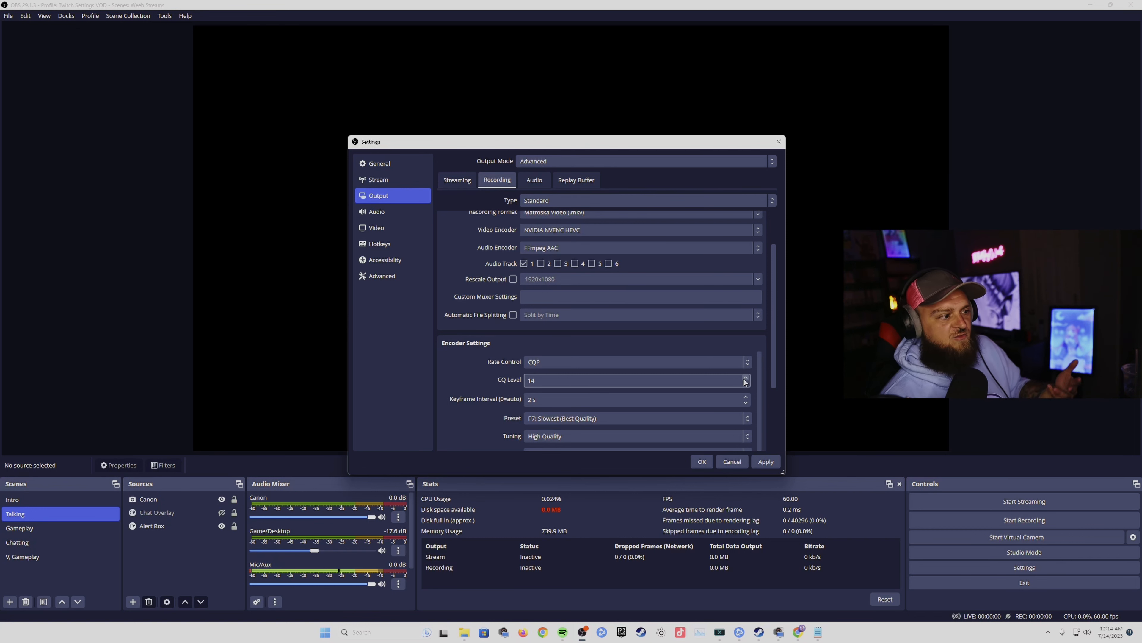
pyautogui.click(744, 379)
pyautogui.click(744, 379)
pyautogui.click(744, 379)
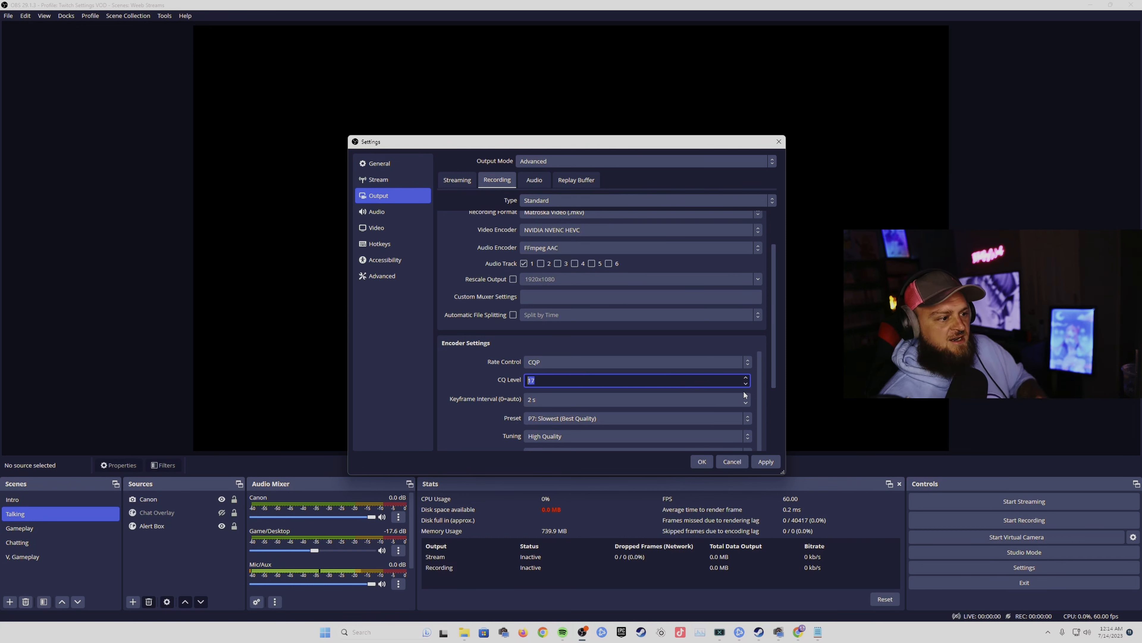
pyautogui.click(746, 384)
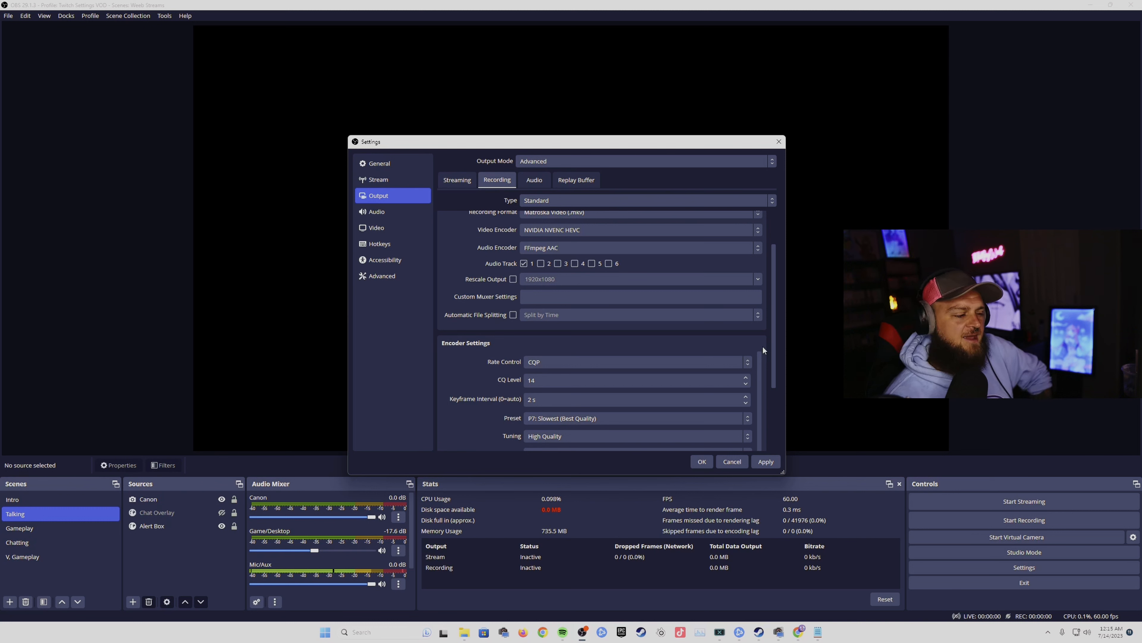
# Review the preset choices of the recording encoder and keep P7: Slowest (Best Quality).
pyautogui.moveTo(770, 346); pyautogui.dragTo(778, 409)
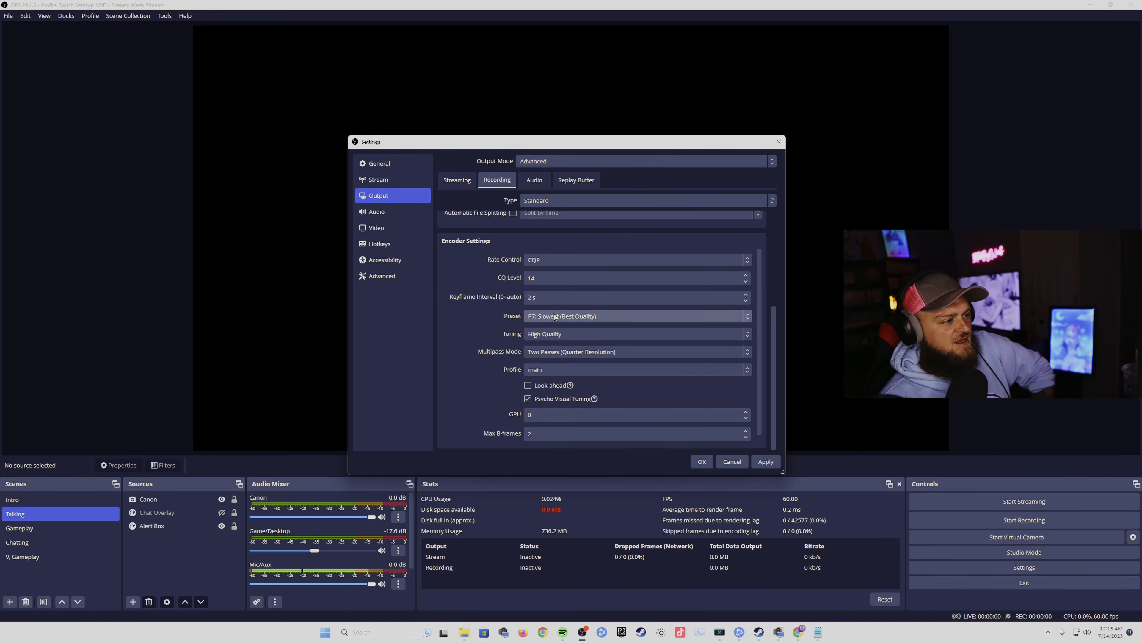
pyautogui.click(597, 316)
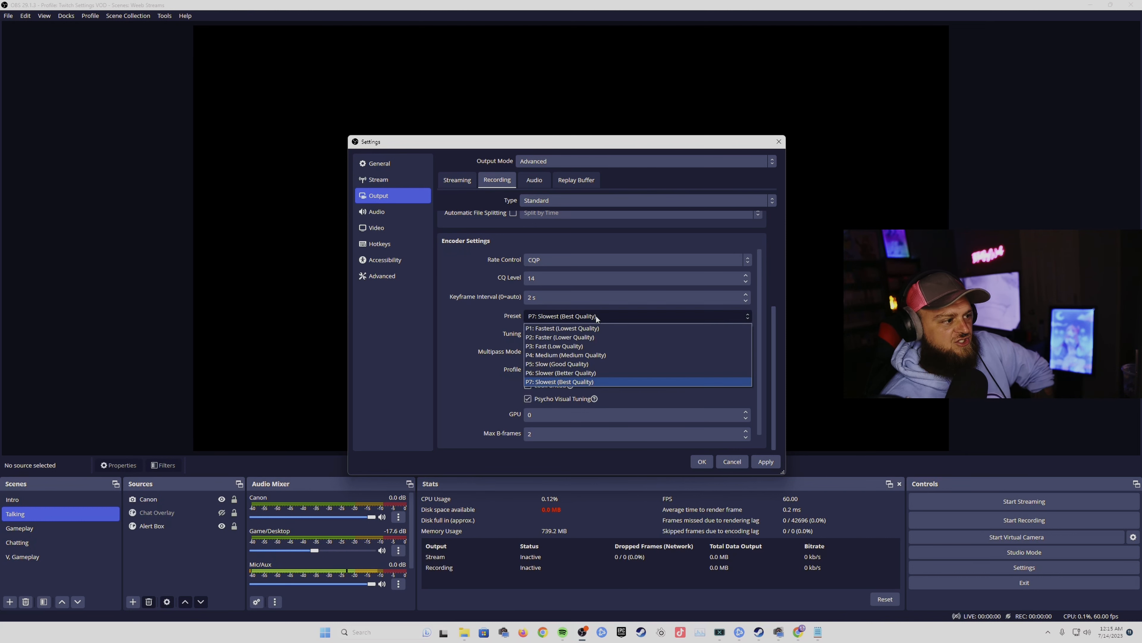
pyautogui.click(596, 315)
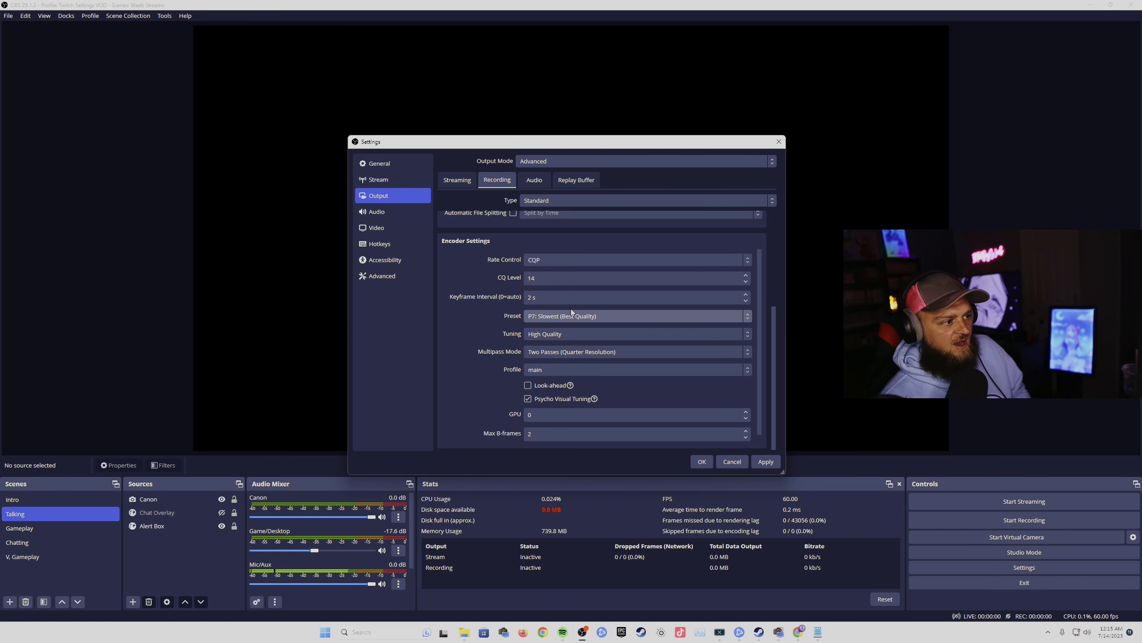
pyautogui.click(565, 320)
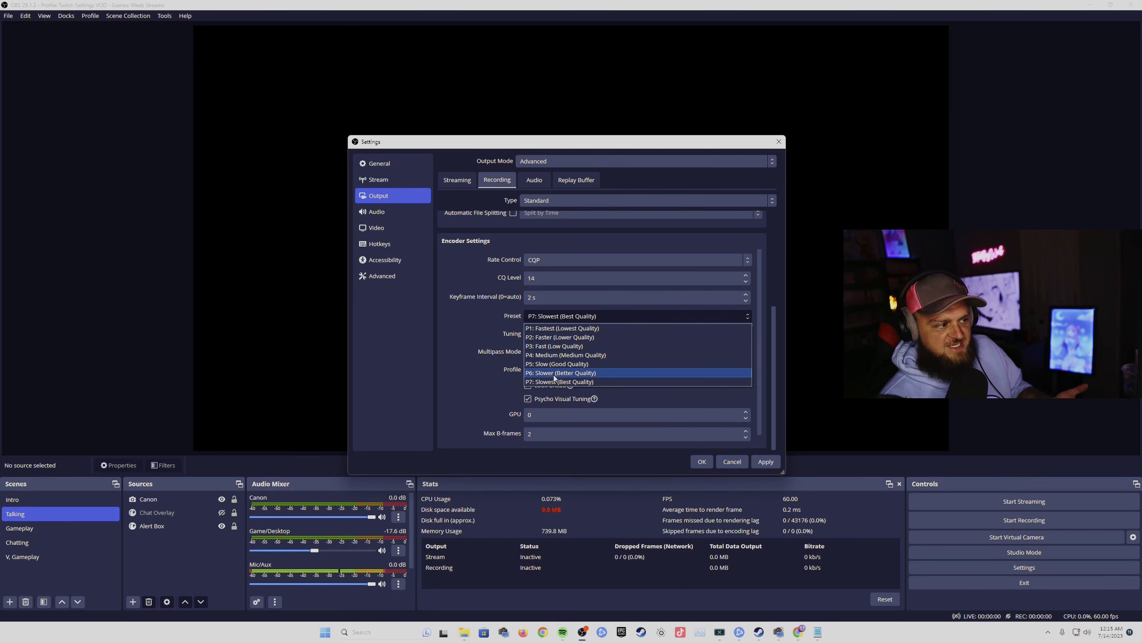
pyautogui.click(549, 382)
pyautogui.click(558, 317)
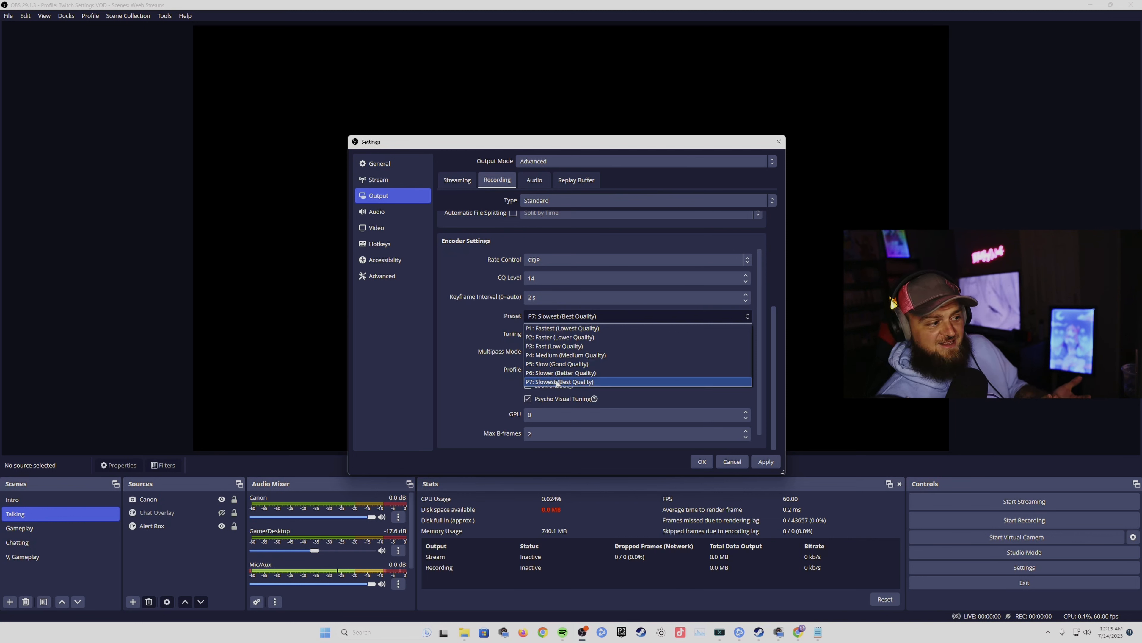
pyautogui.click(557, 381)
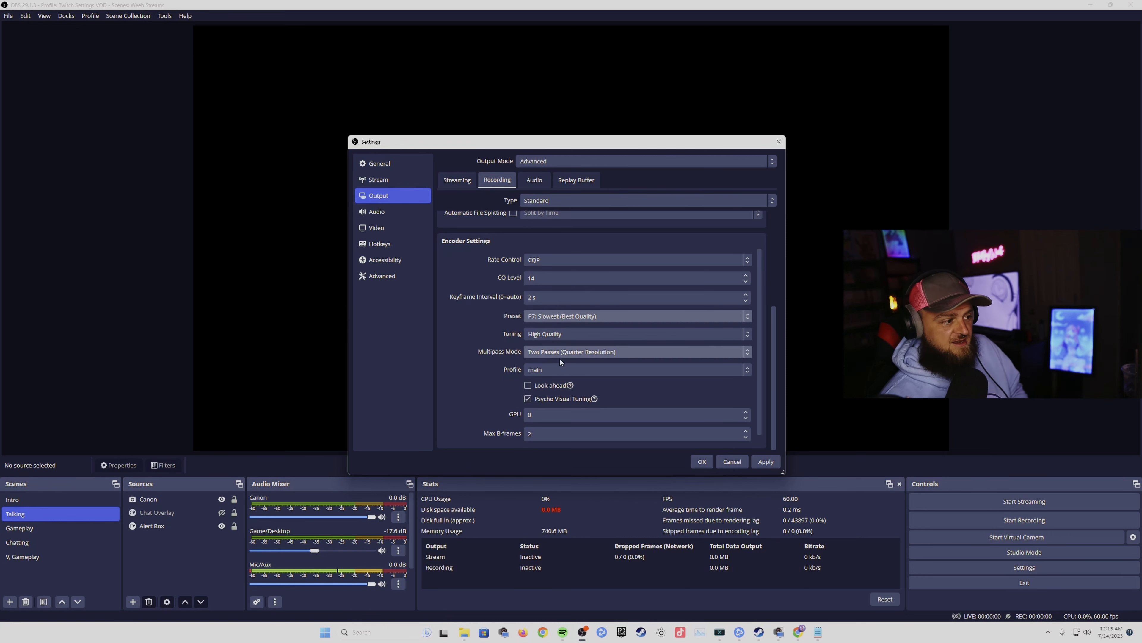
# Keep the recording encoder's tuning at High Quality and set its multipass mode to Two Passes (Full Resolution).
pyautogui.click(582, 339)
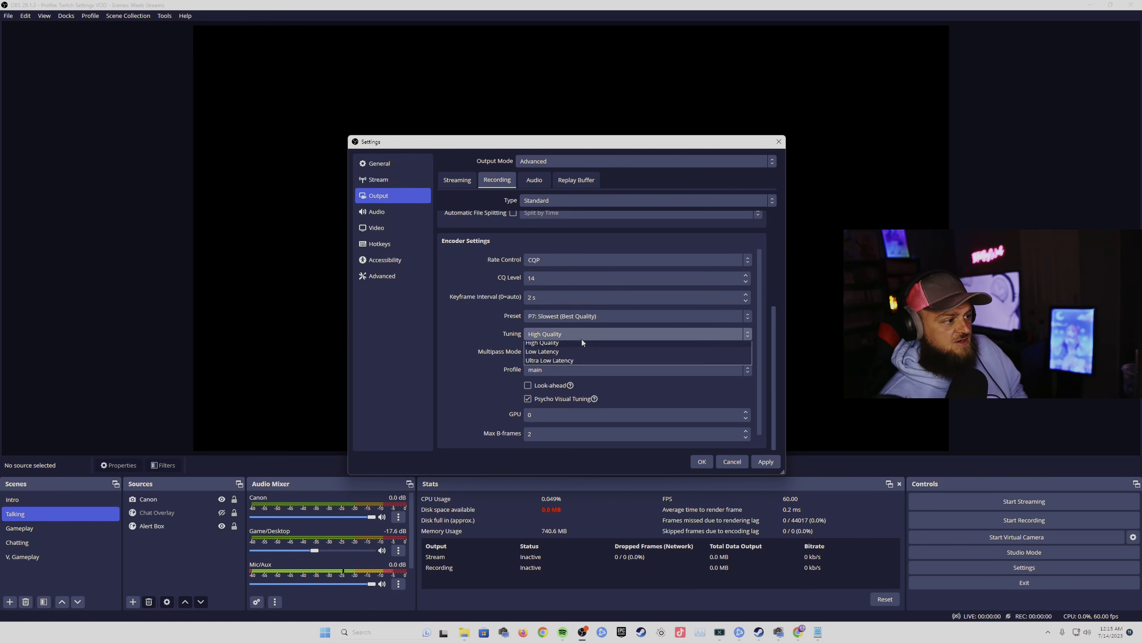
pyautogui.click(582, 339)
pyautogui.click(571, 354)
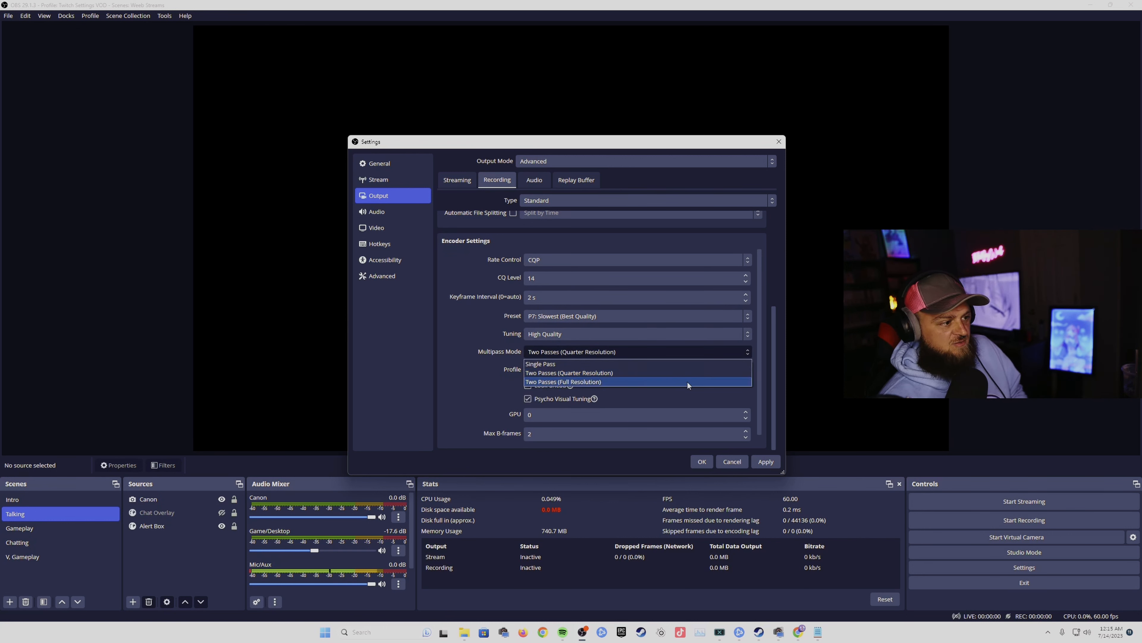
pyautogui.click(579, 381)
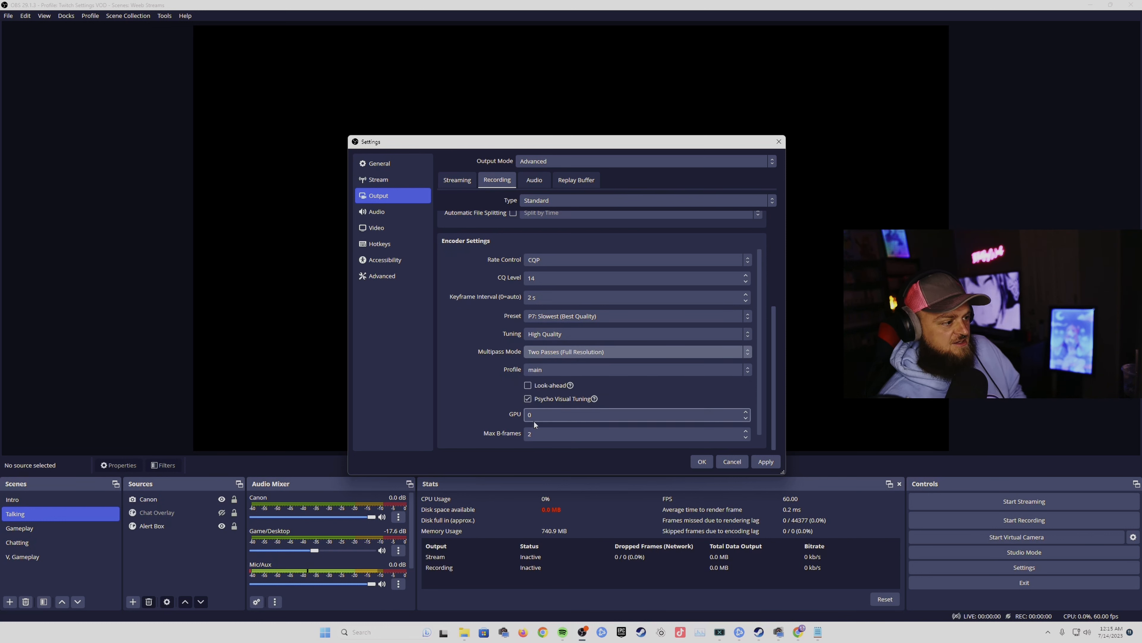
# Set the output (scaled) resolution to 2560x1440 in the video settings.
pyautogui.click(382, 227)
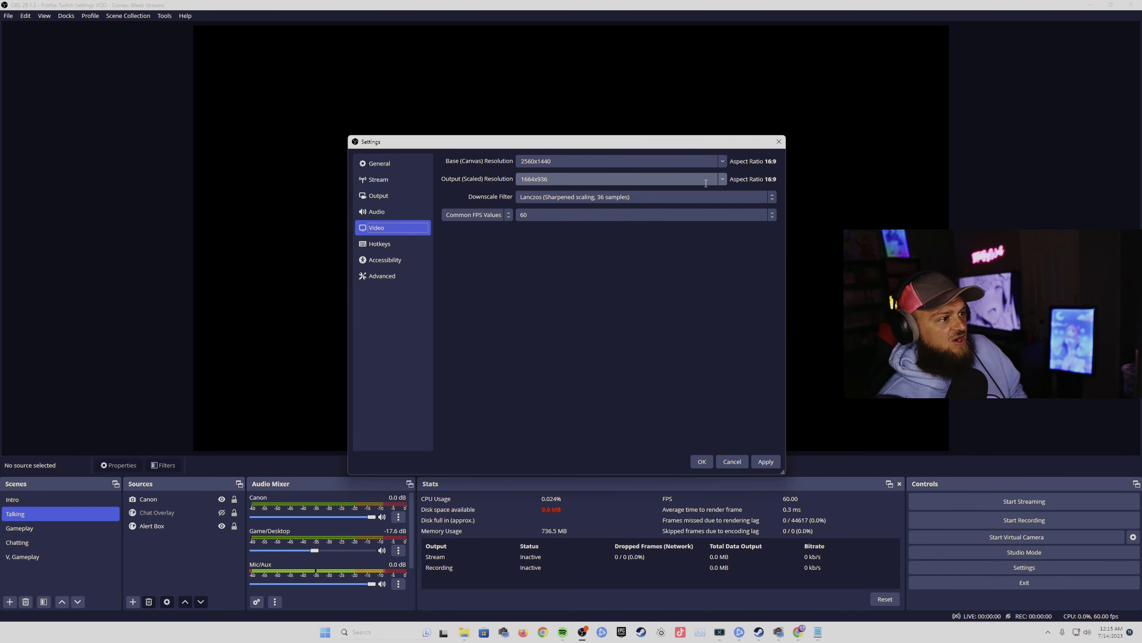
pyautogui.click(723, 179)
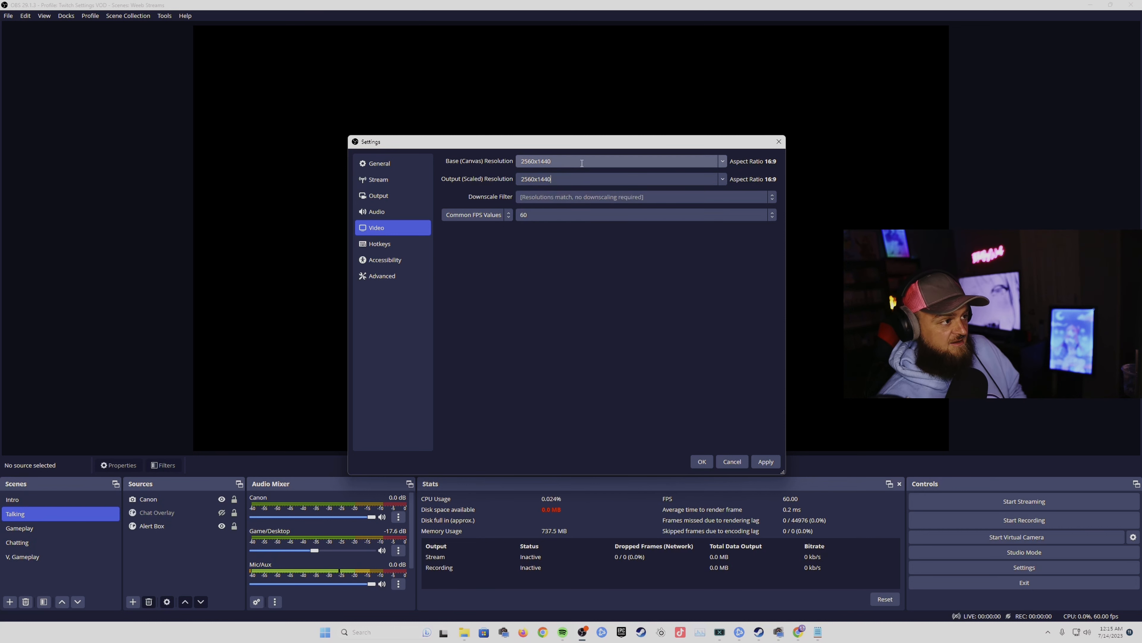
pyautogui.click(595, 193)
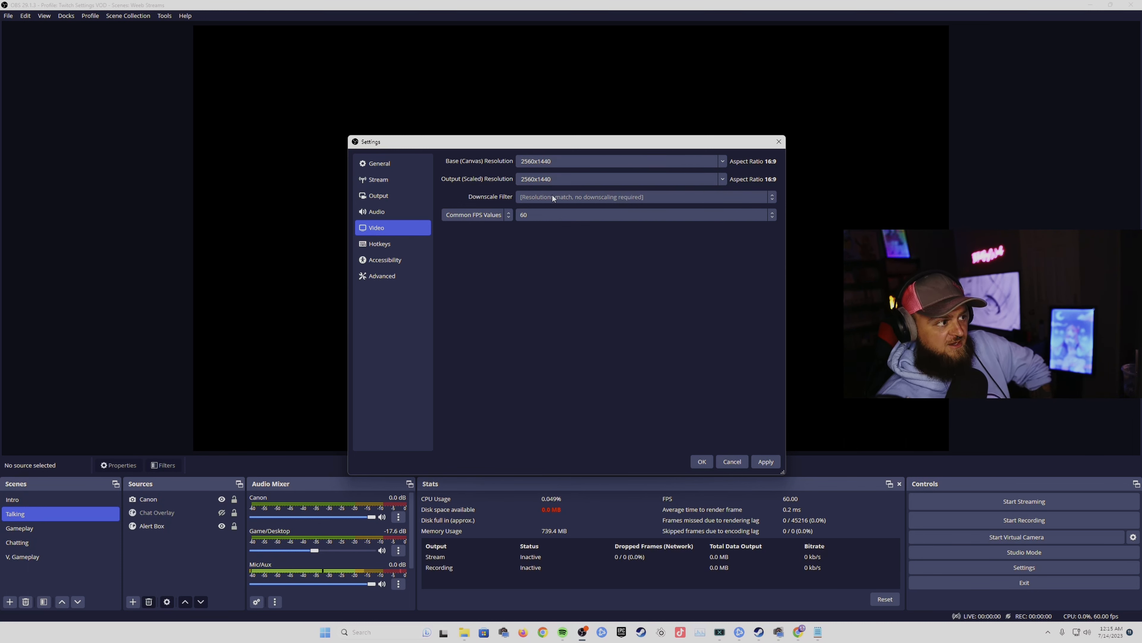
# Try an output (scaled) resolution of 2048x1152 and set it back to 2560x1440.
pyautogui.click(720, 180)
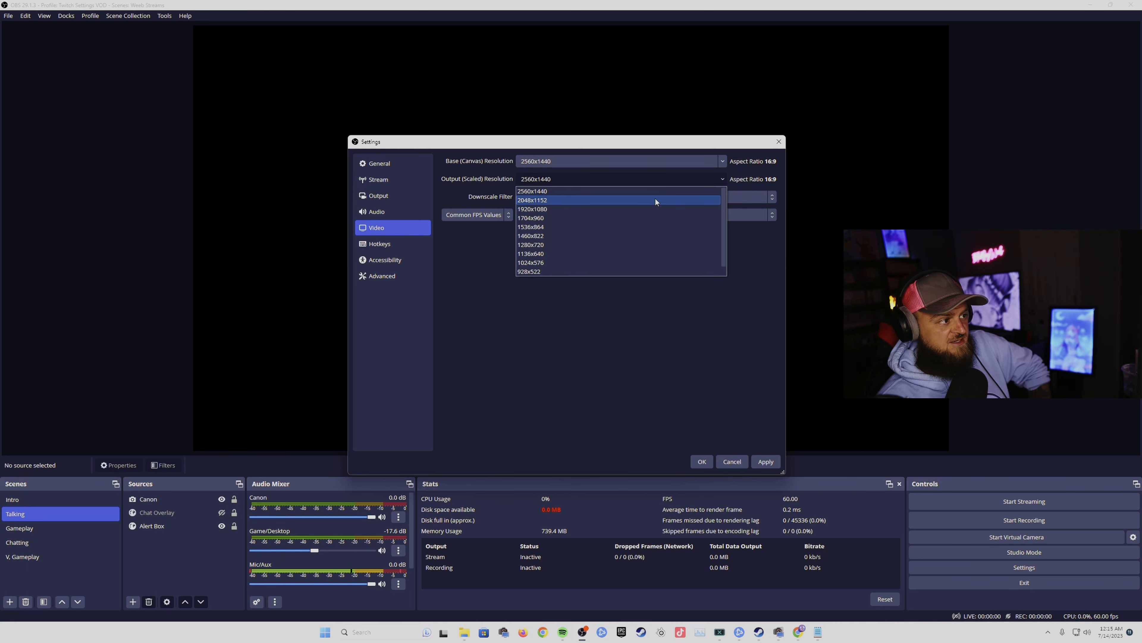
pyautogui.click(657, 199)
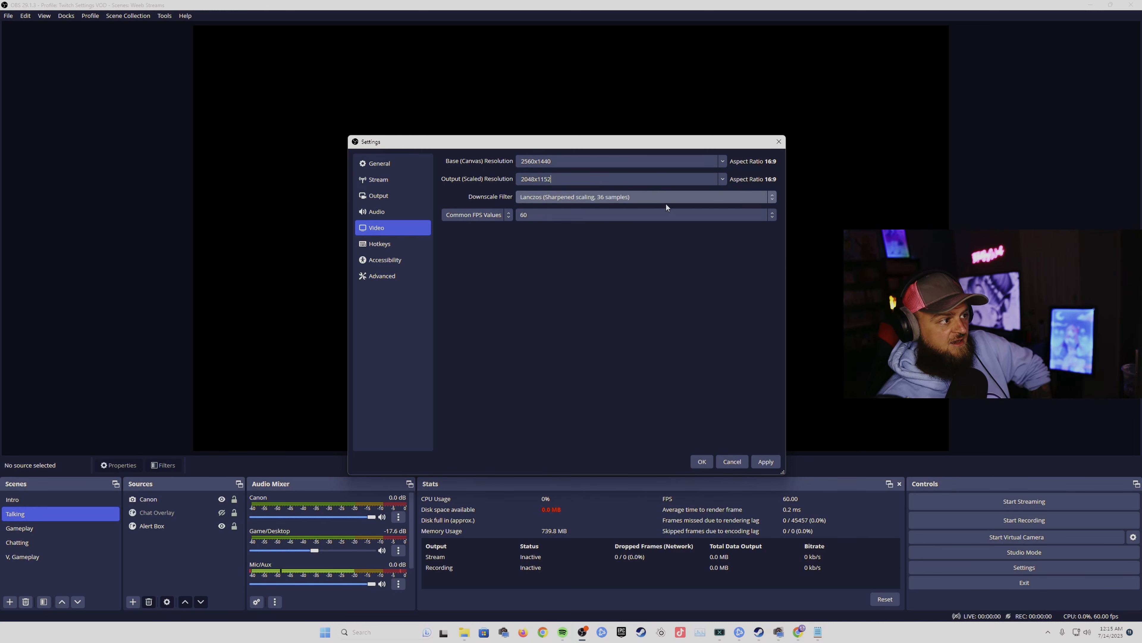
pyautogui.click(720, 182)
pyautogui.click(606, 190)
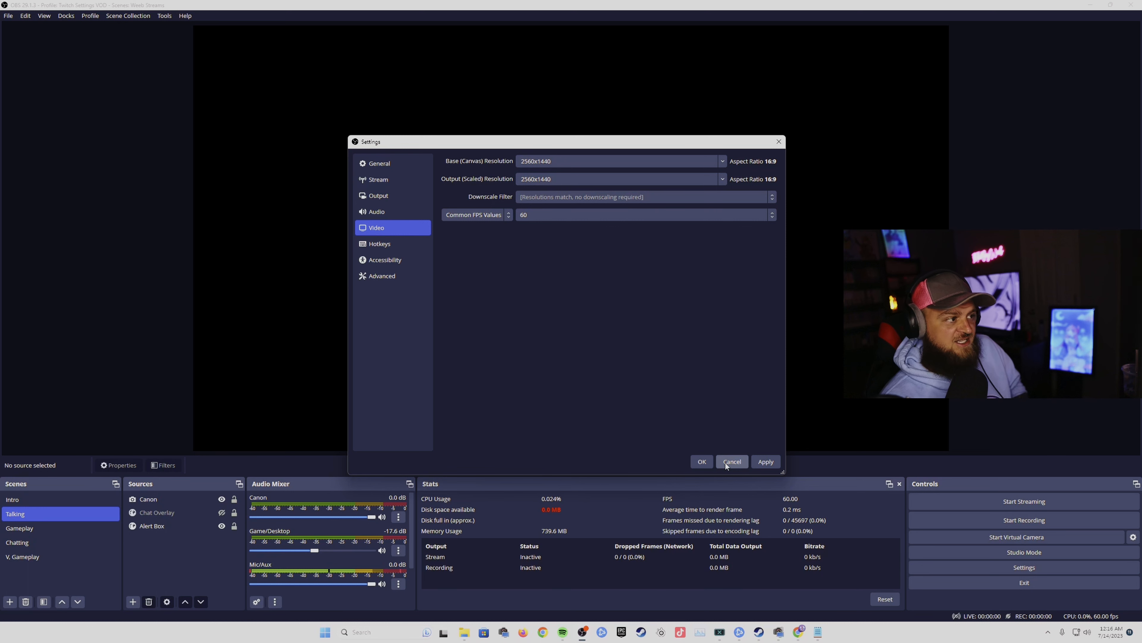
# Check the available streaming services in the stream settings and keep Twitch.
pyautogui.click(383, 184)
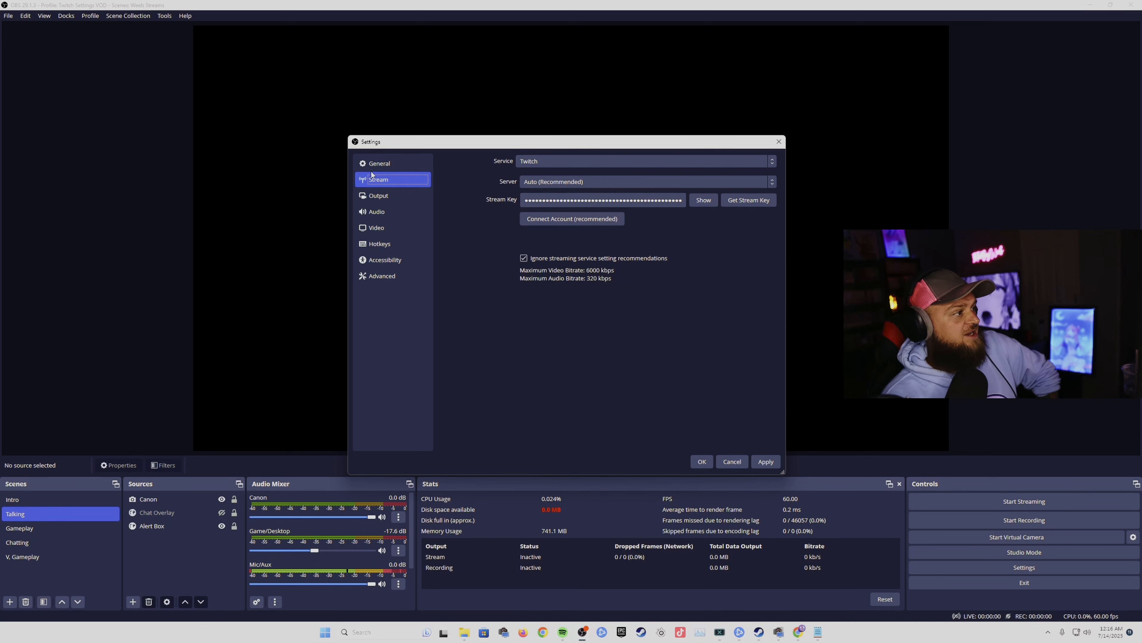
pyautogui.click(530, 162)
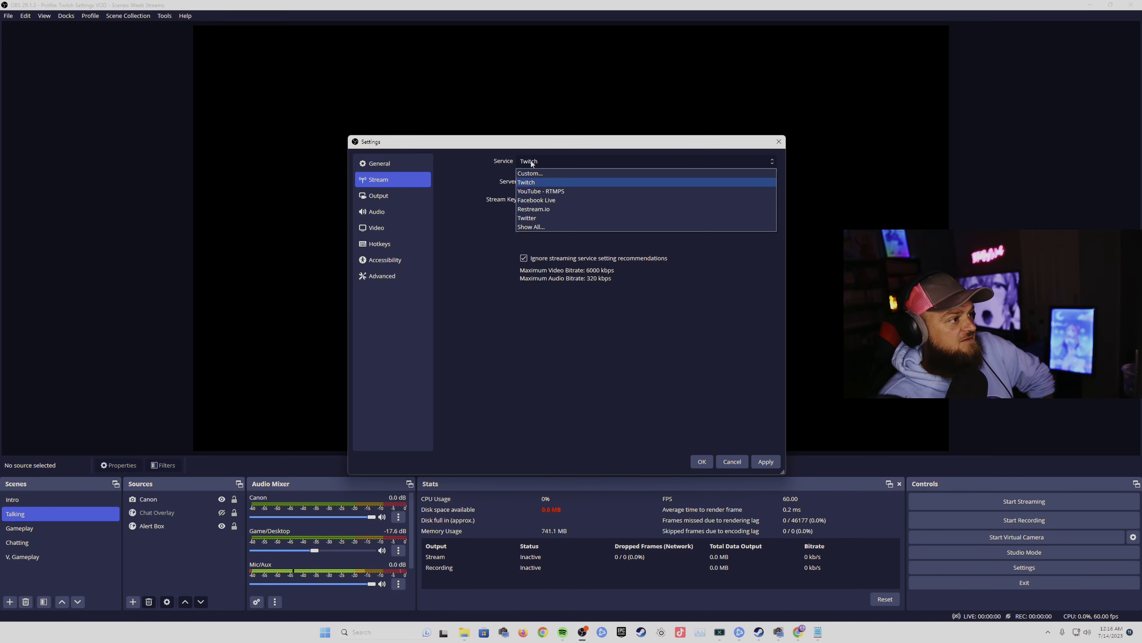
pyautogui.click(561, 184)
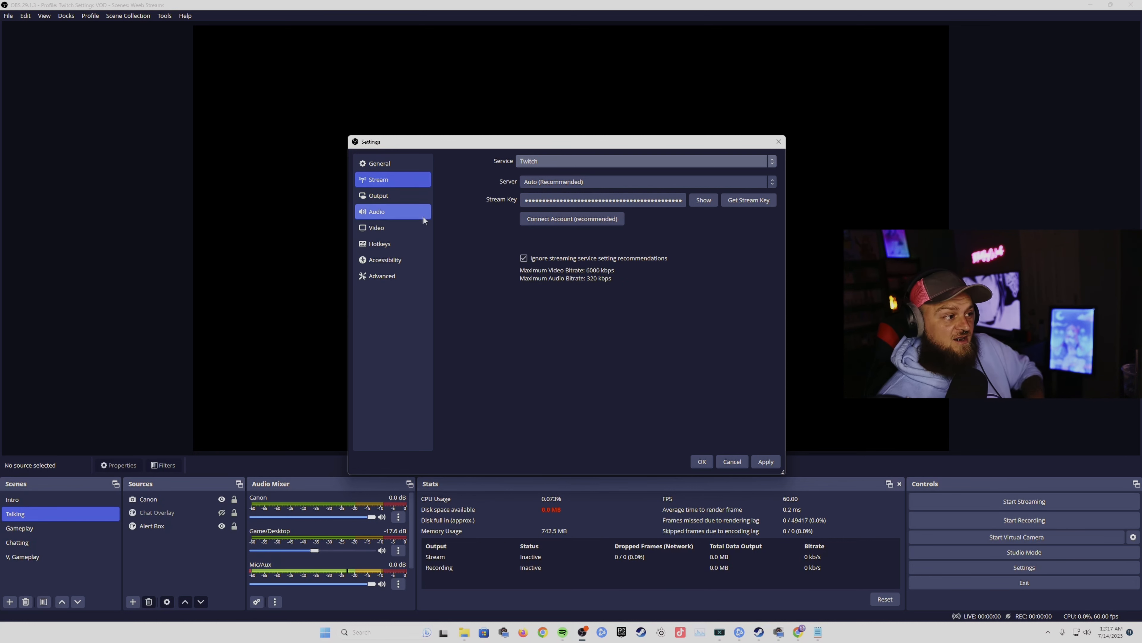
# Review the video encoder choices in the streaming output settings and keep NVIDIA NVENC H.264.
pyautogui.click(372, 197)
pyautogui.click(457, 180)
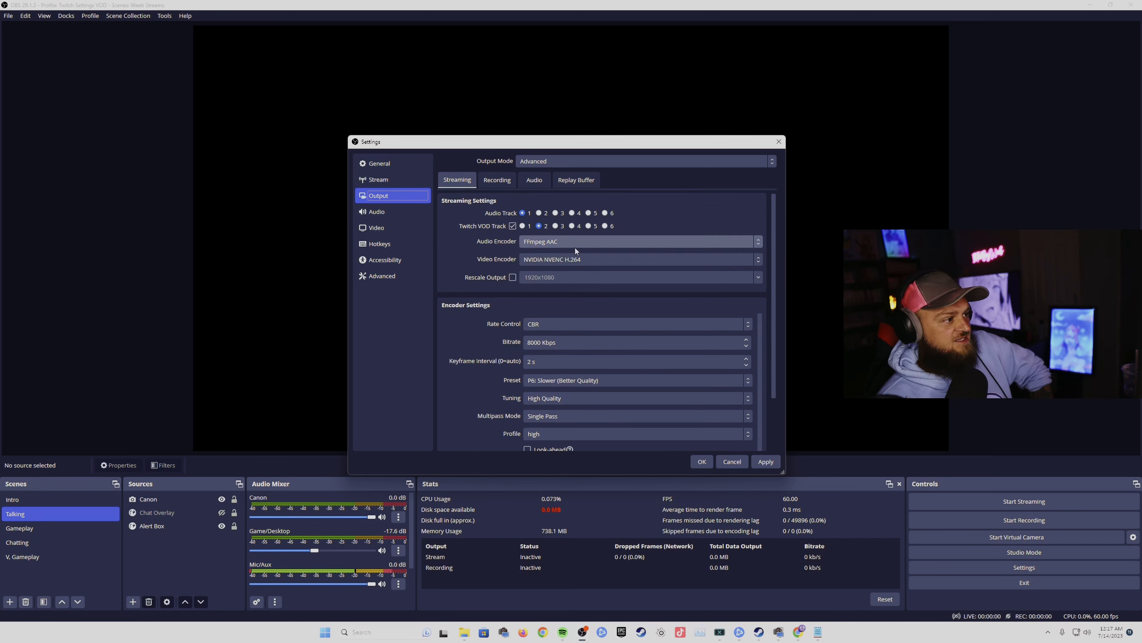
pyautogui.click(607, 260)
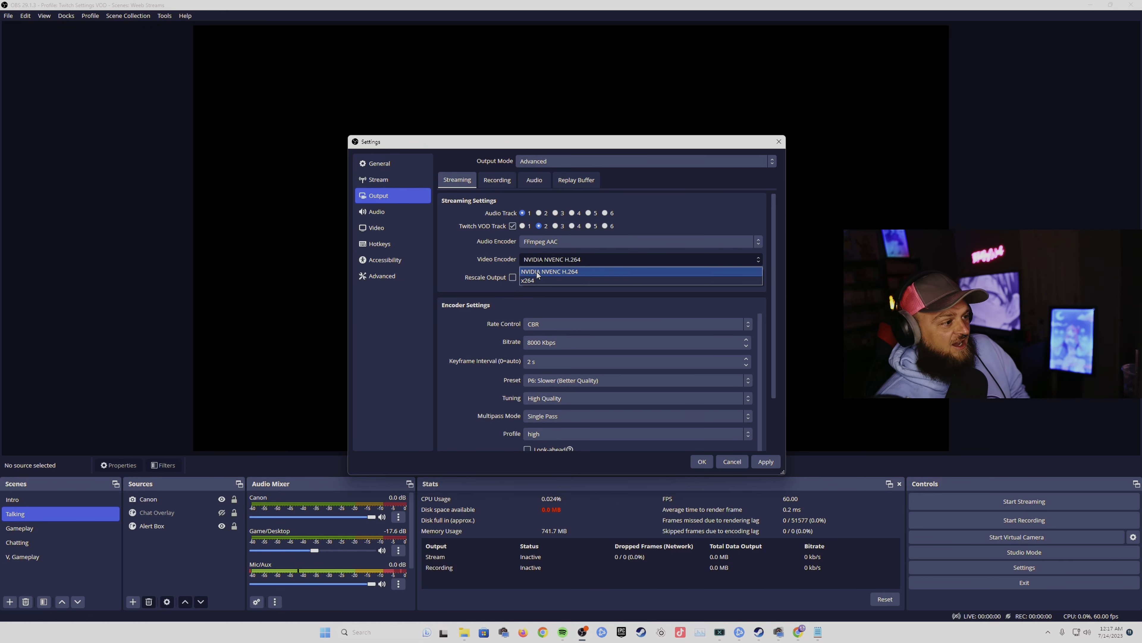
pyautogui.click(562, 271)
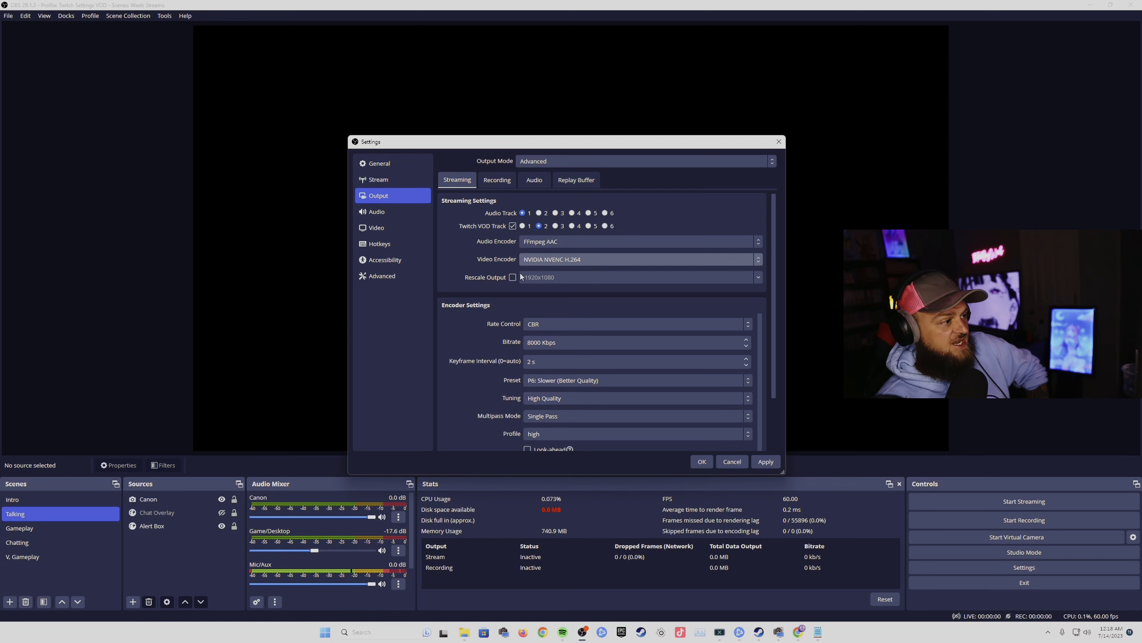
# Try the rescale output option for streaming and turn it off again.
pyautogui.scroll(-1, 644, 371)
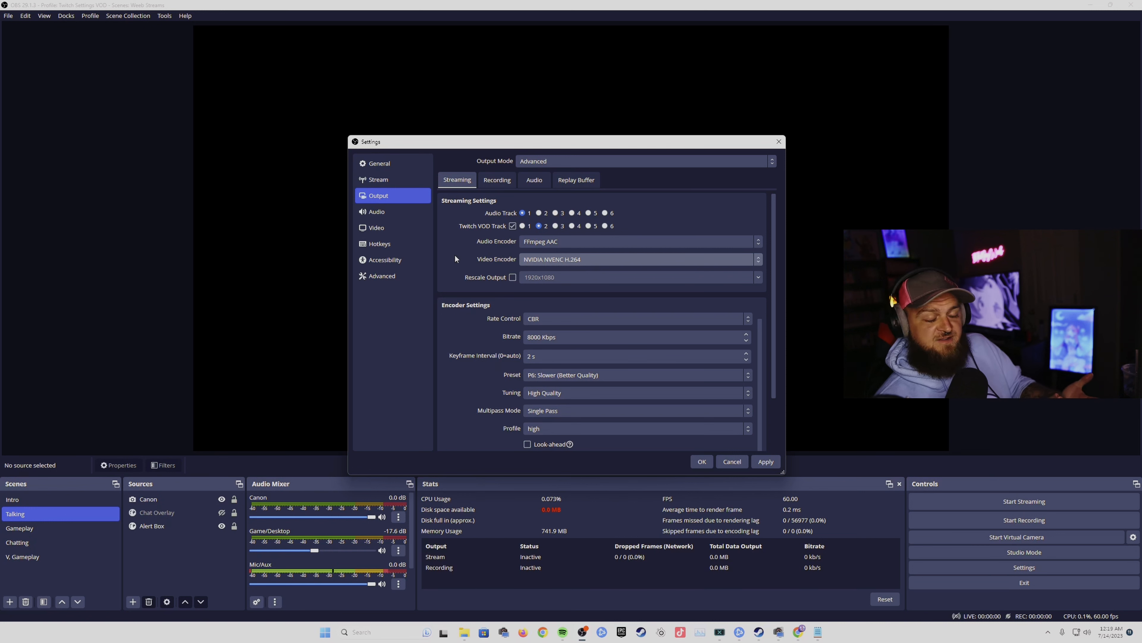
pyautogui.click(512, 277)
pyautogui.click(512, 277)
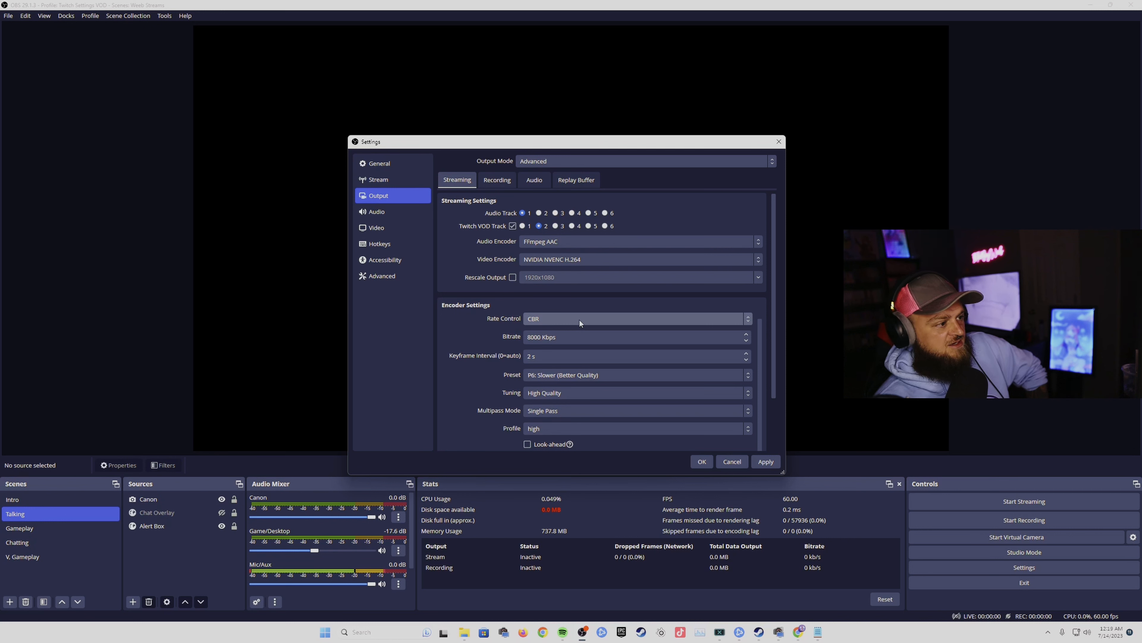
# Compare the streaming encoder's bitrate with the maximum bitrates recommended for the streaming service.
pyautogui.moveTo(772, 329); pyautogui.dragTo(772, 373)
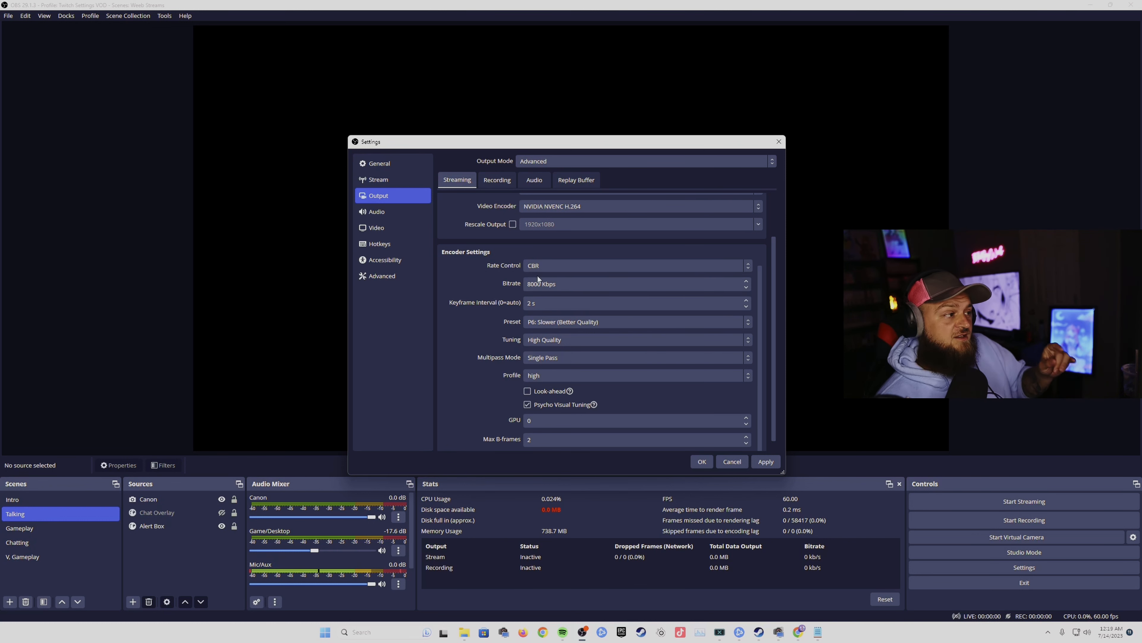
pyautogui.click(408, 183)
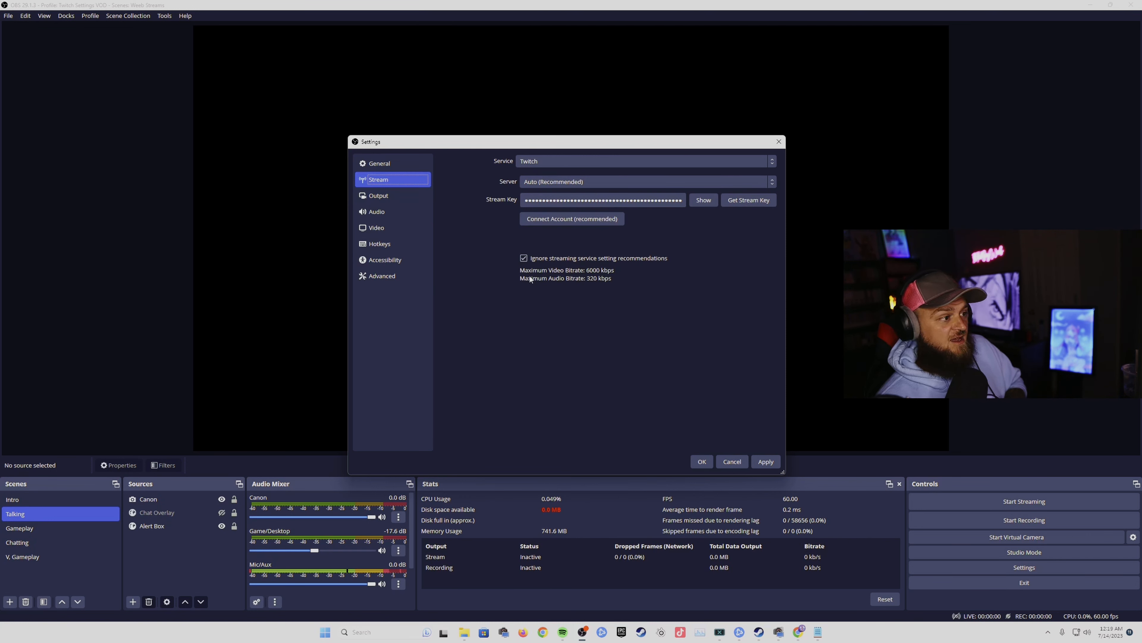
pyautogui.click(385, 198)
pyautogui.doubleClick(533, 284)
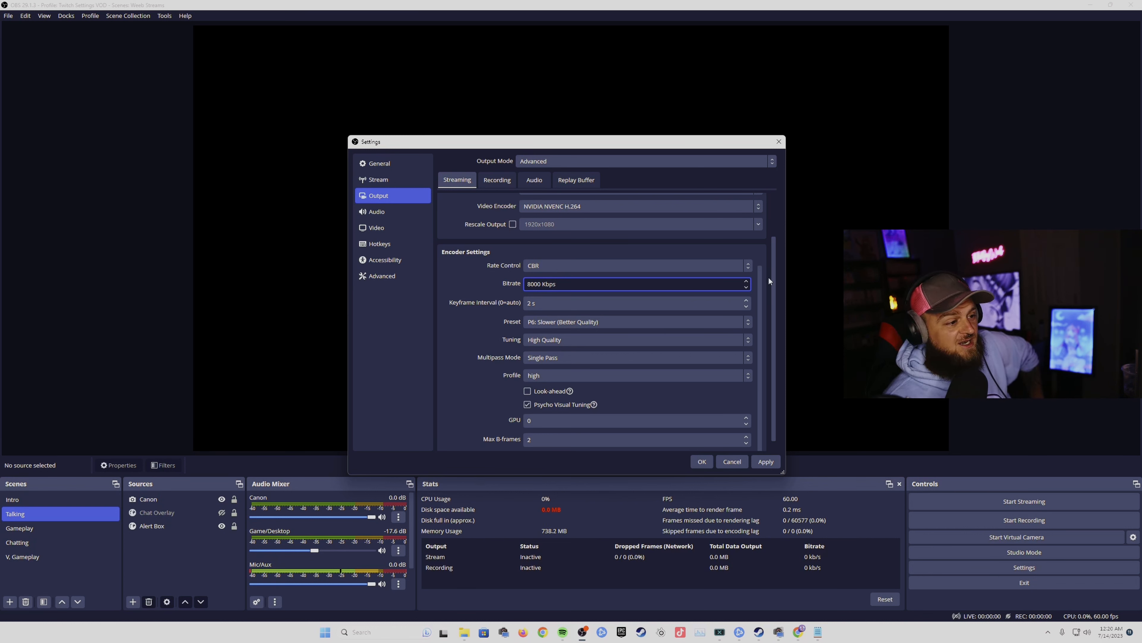
# Set the streaming encoder's preset to P7: Slowest (Best Quality).
pyautogui.moveTo(773, 276); pyautogui.dragTo(772, 289)
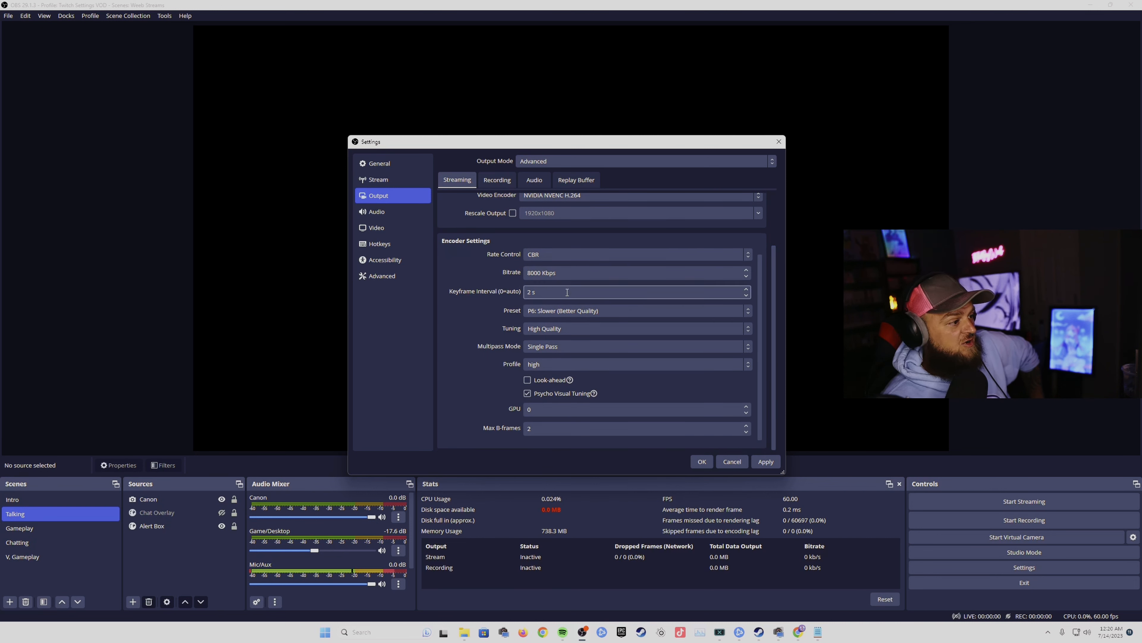
pyautogui.click(570, 310)
pyautogui.click(540, 365)
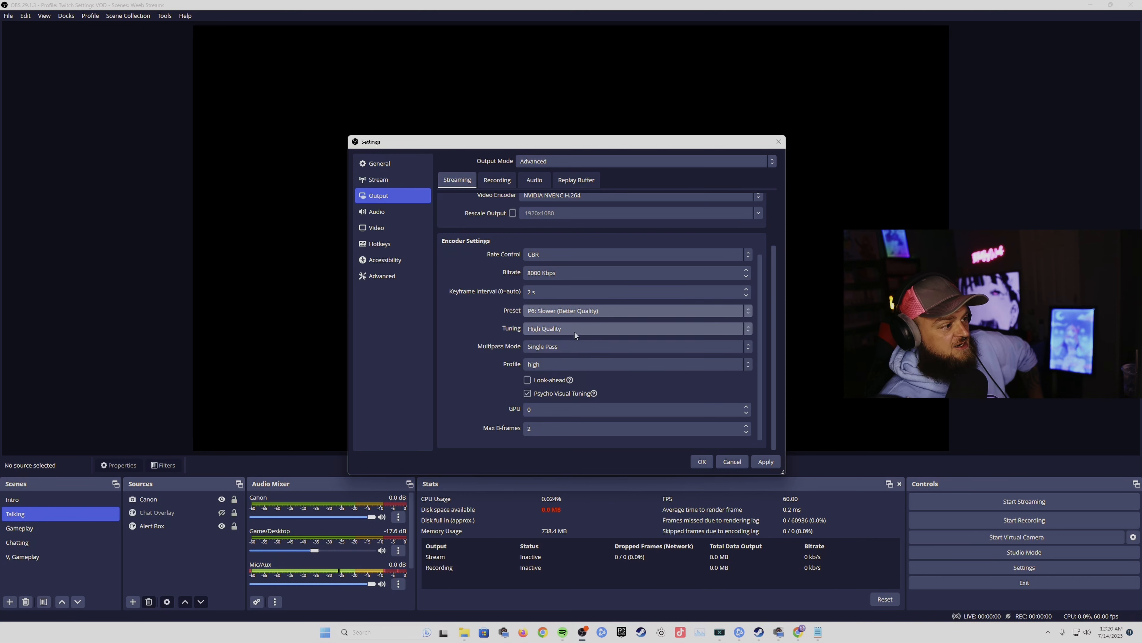
pyautogui.click(547, 311)
pyautogui.click(568, 376)
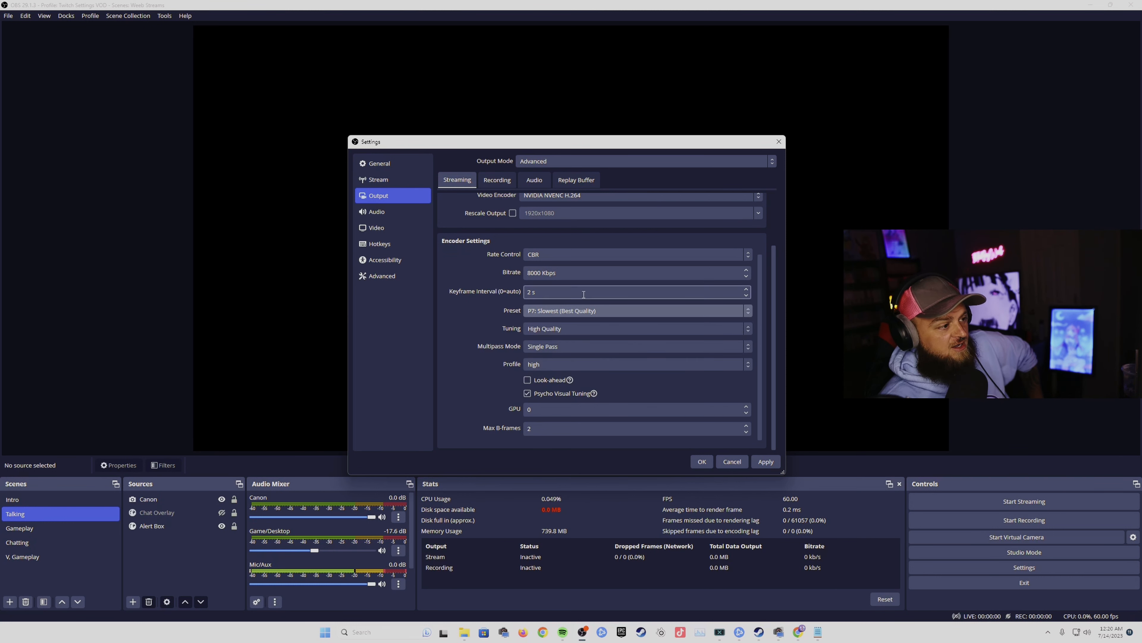
# Try the P6: Slower (Better Quality) and P5: Slow (Good Quality) streaming presets, and return to P7: Slowest (Best Quality).
pyautogui.click(555, 311)
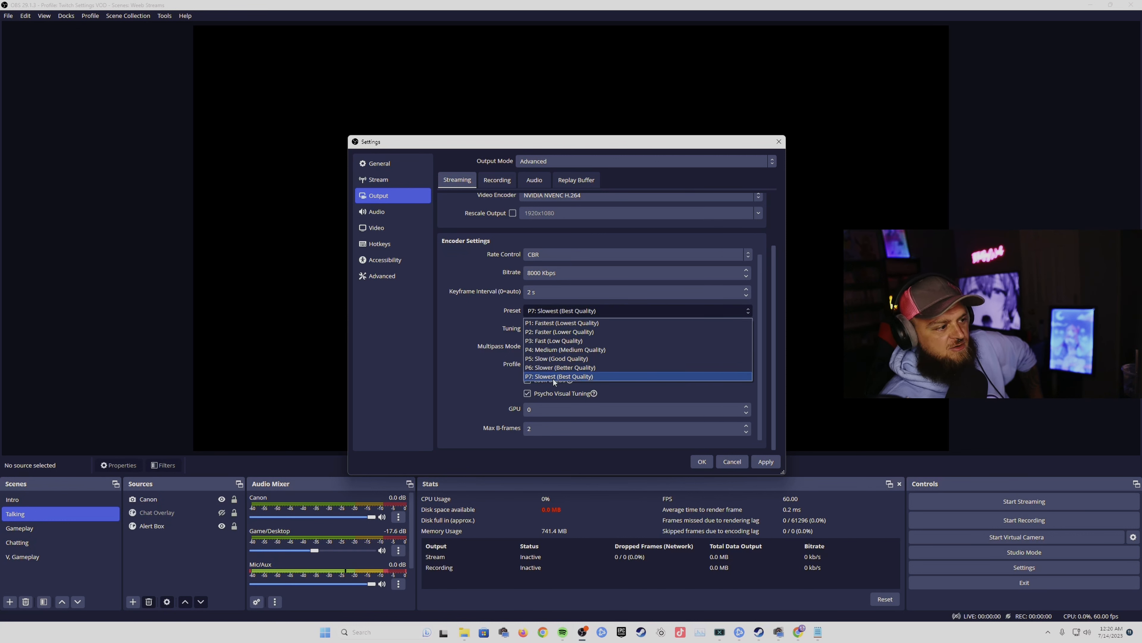
pyautogui.click(554, 377)
pyautogui.click(562, 311)
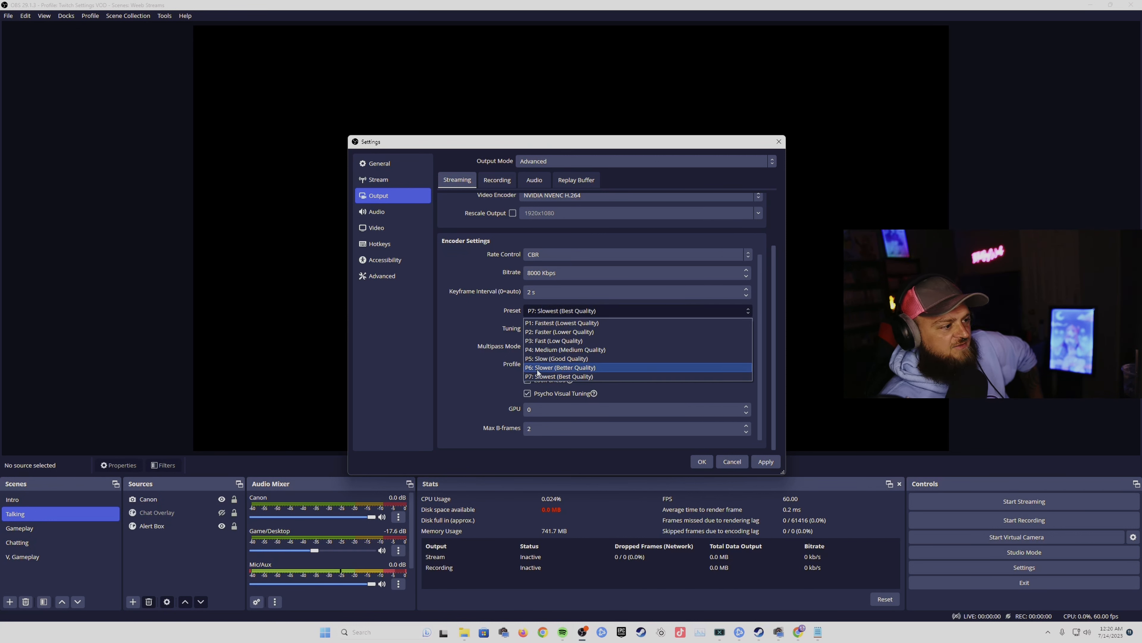
pyautogui.click(544, 368)
pyautogui.click(552, 313)
pyautogui.click(552, 359)
pyautogui.click(562, 311)
pyautogui.click(552, 376)
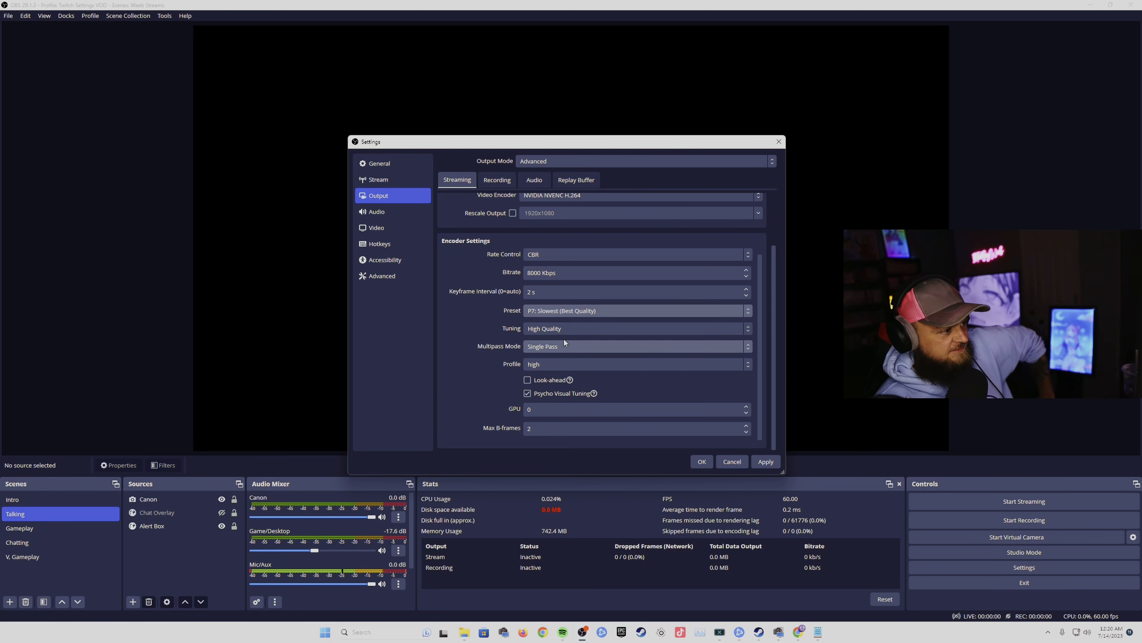
# Set the streaming encoder's multipass mode to Two Passes (Full Resolution).
pyautogui.click(564, 339)
pyautogui.click(564, 377)
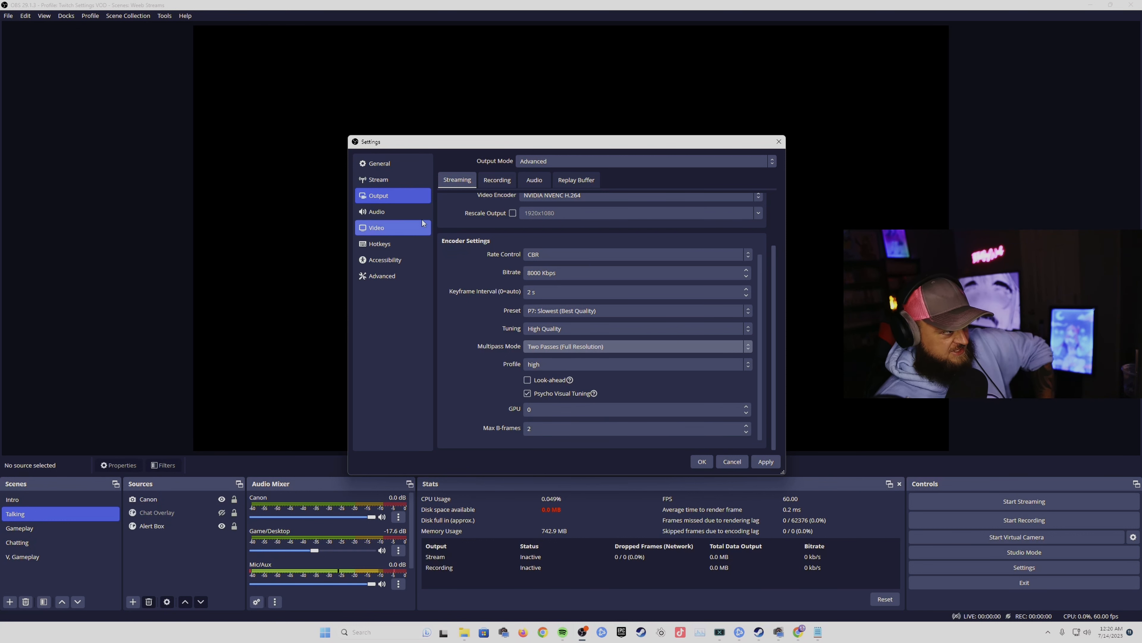
# Review the audio bitrate choices for Track 1 in the output settings, and return to the streaming encoder settings.
pyautogui.click(535, 180)
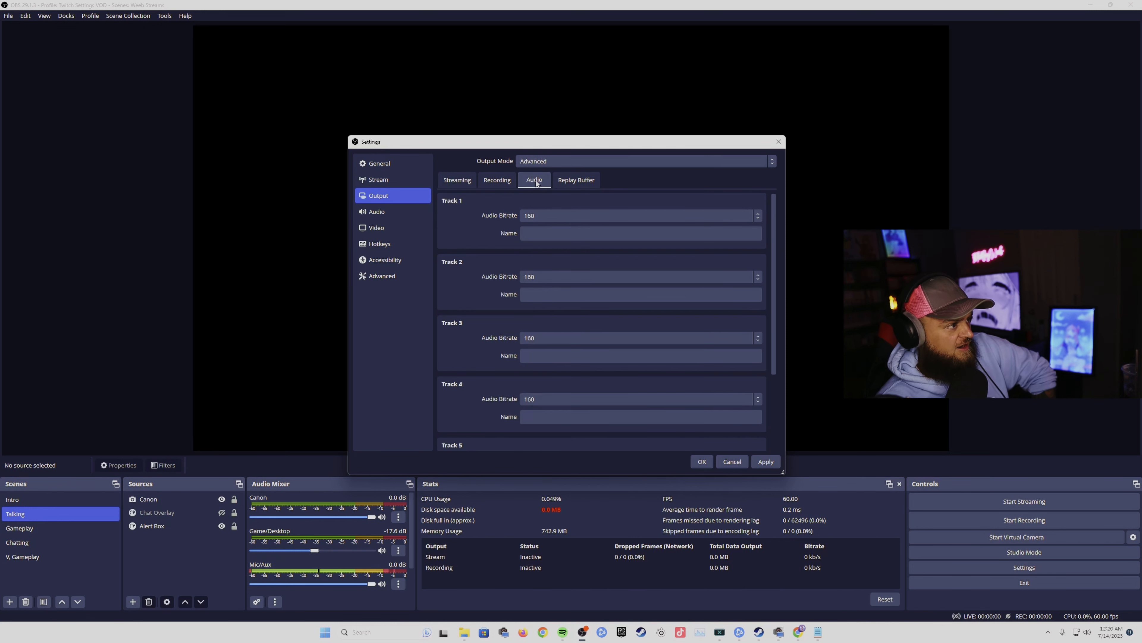
pyautogui.click(757, 216)
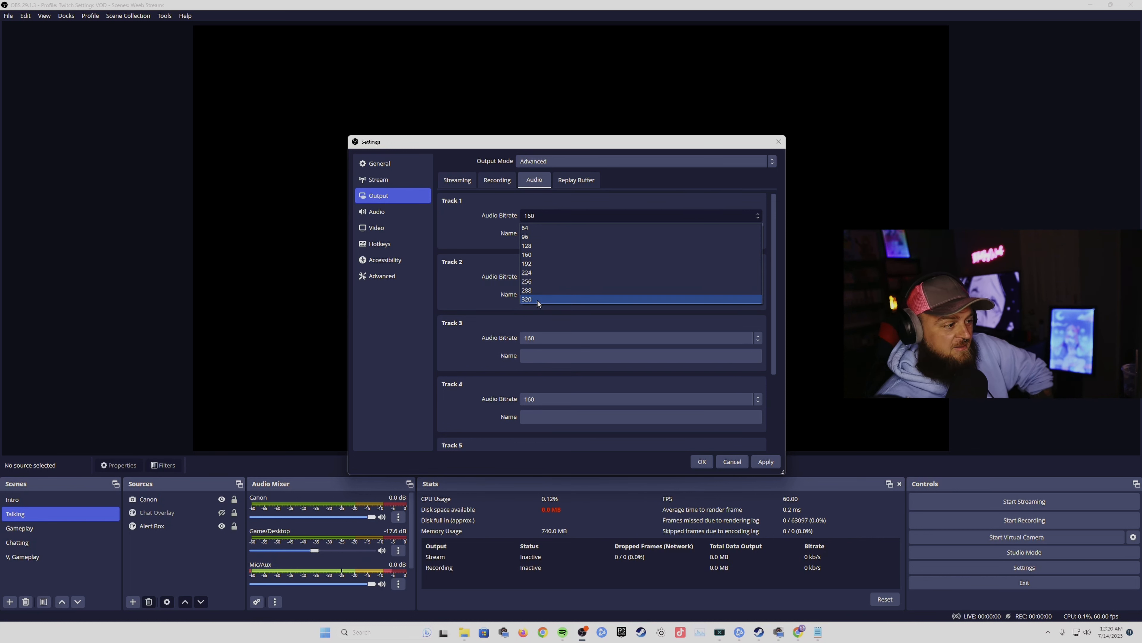
pyautogui.click(462, 217)
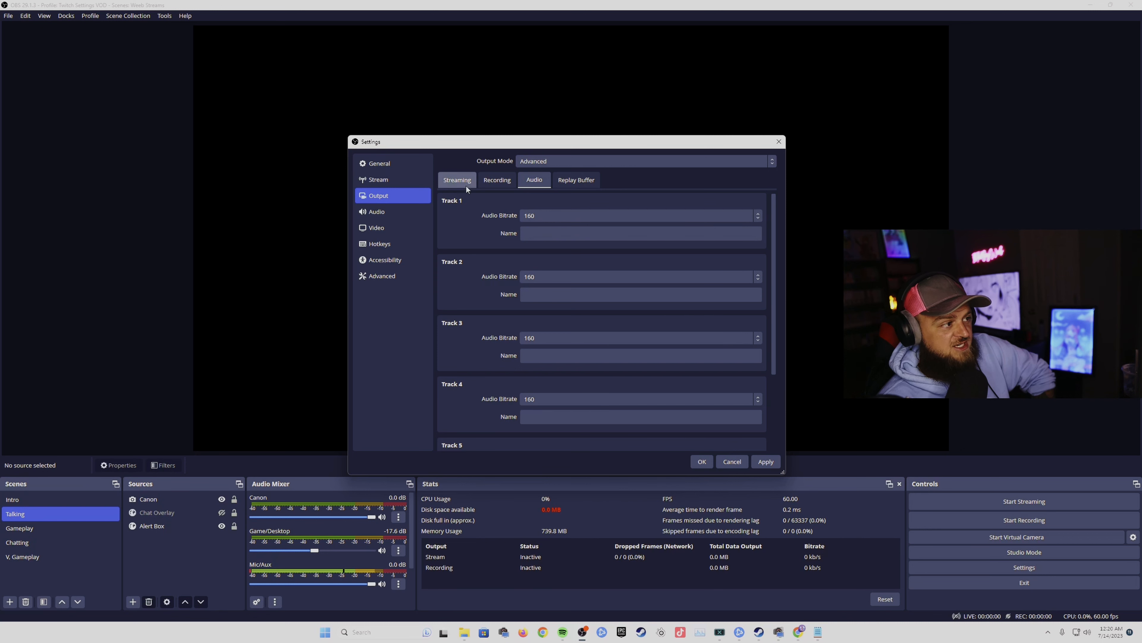
pyautogui.click(459, 180)
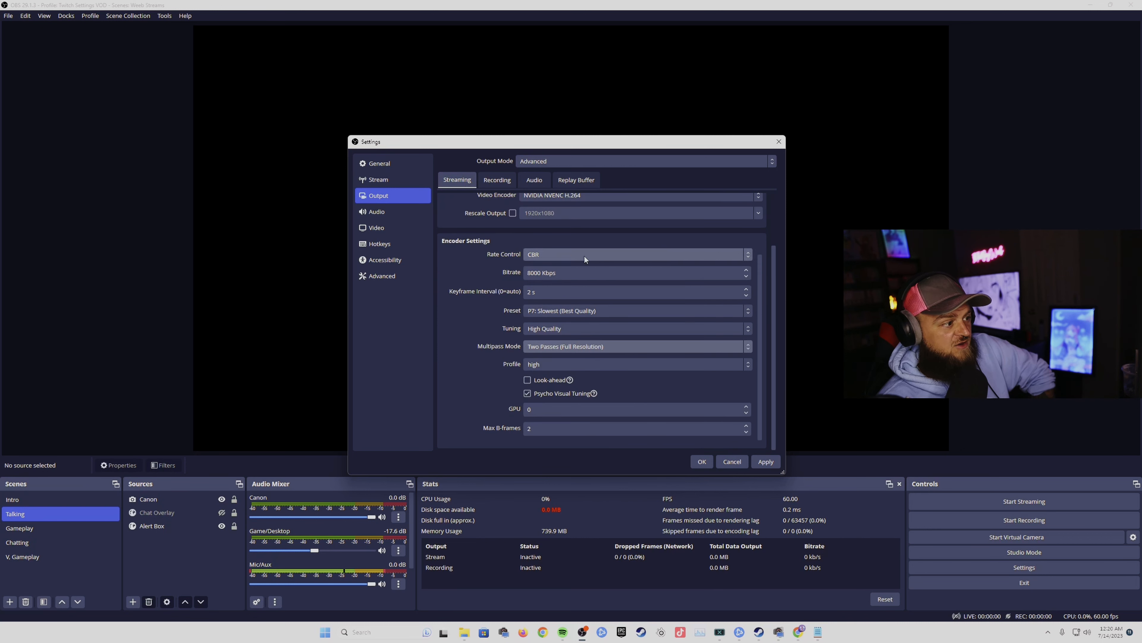
# Set the output (scaled) resolution to 1664x936 in the video settings.
pyautogui.click(377, 210)
pyautogui.click(403, 230)
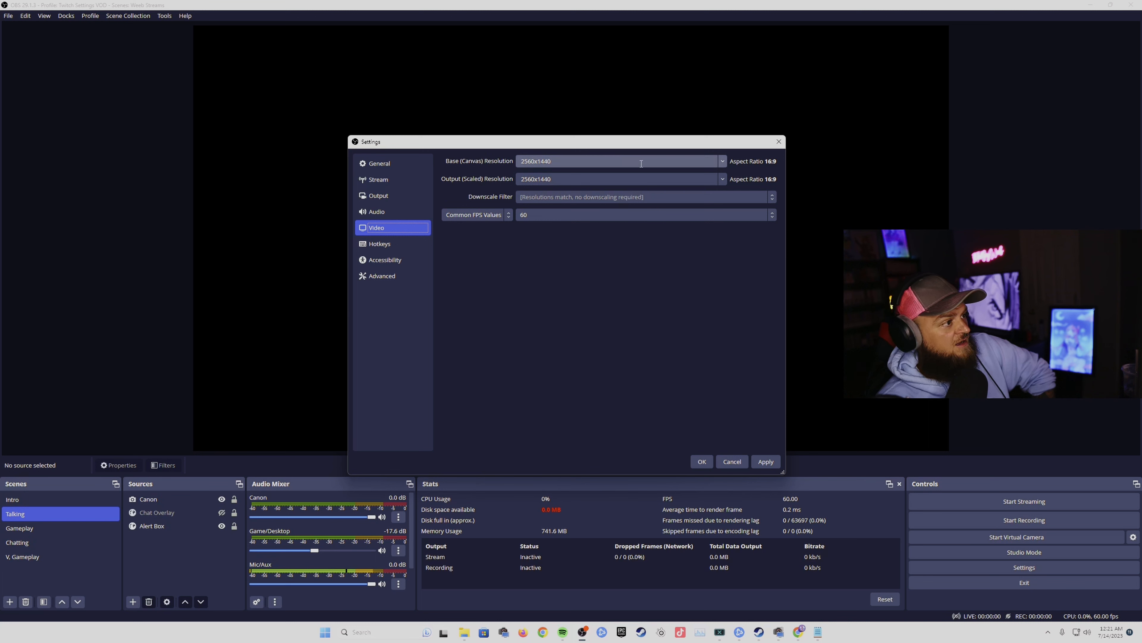
pyautogui.click(580, 161)
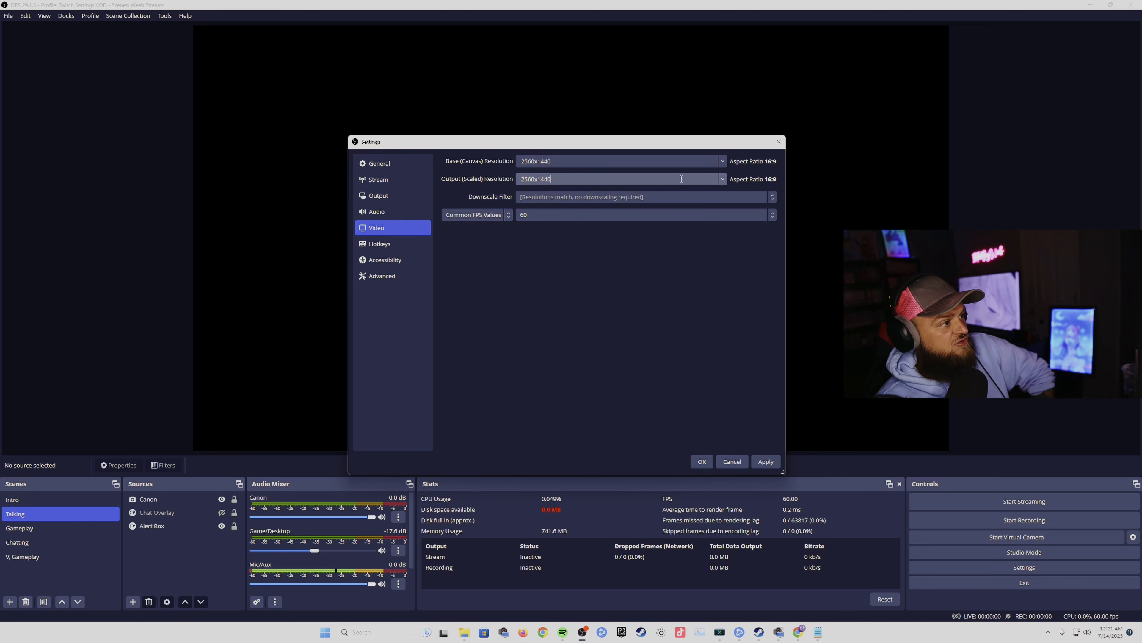
pyautogui.click(724, 179)
pyautogui.click(724, 179)
pyautogui.click(724, 179)
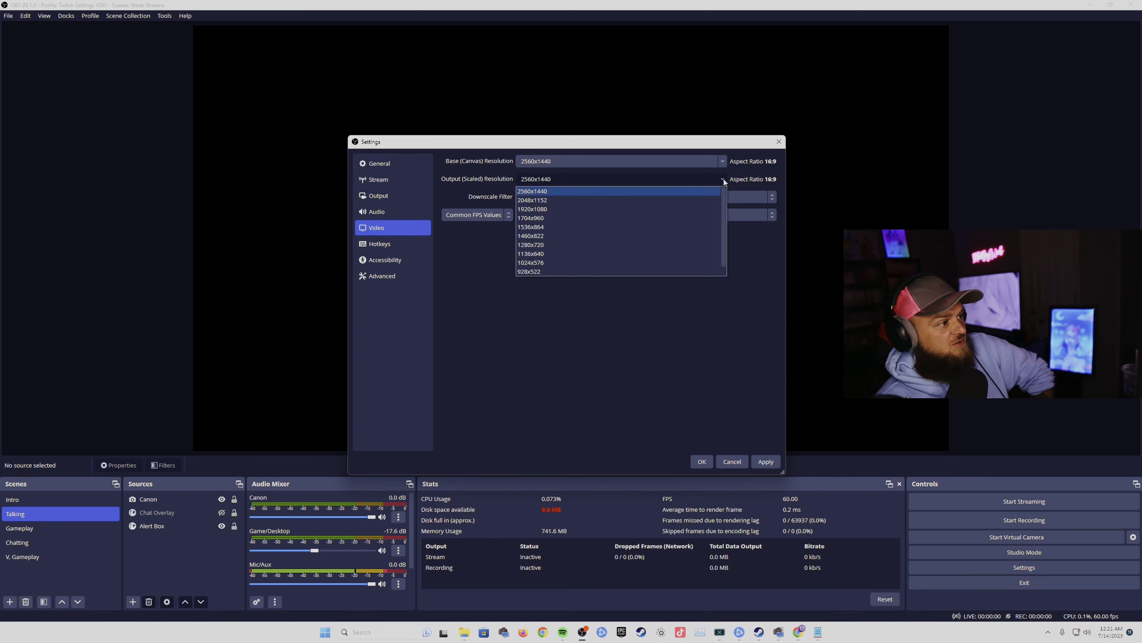
pyautogui.click(724, 179)
pyautogui.moveTo(582, 179); pyautogui.dragTo(422, 176)
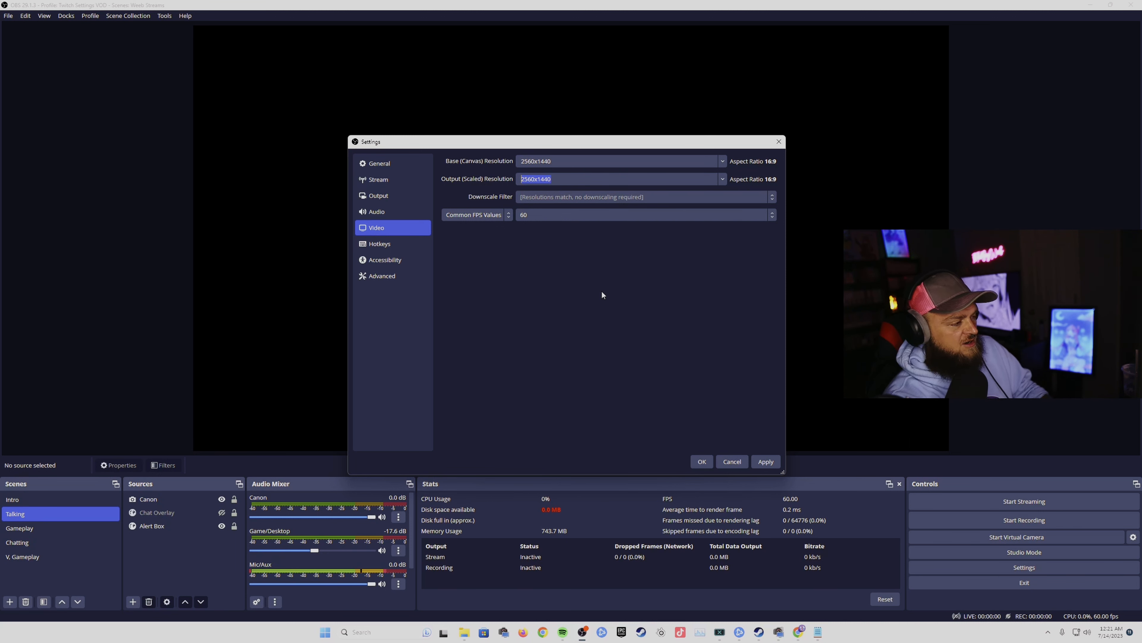
pyautogui.write('1664')
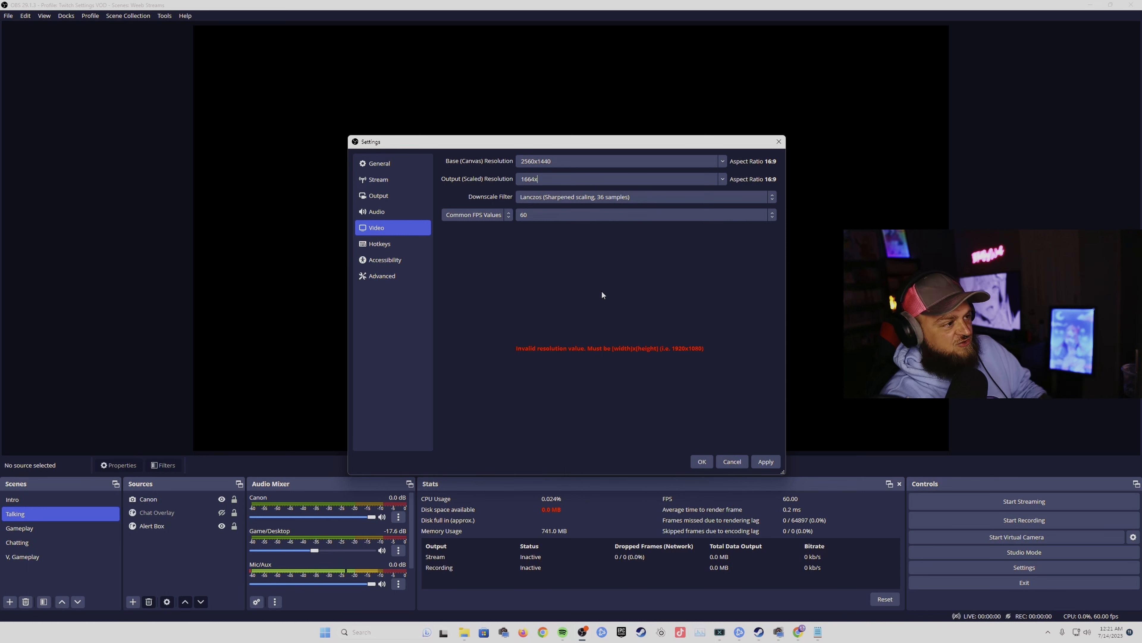
pyautogui.write('x936')
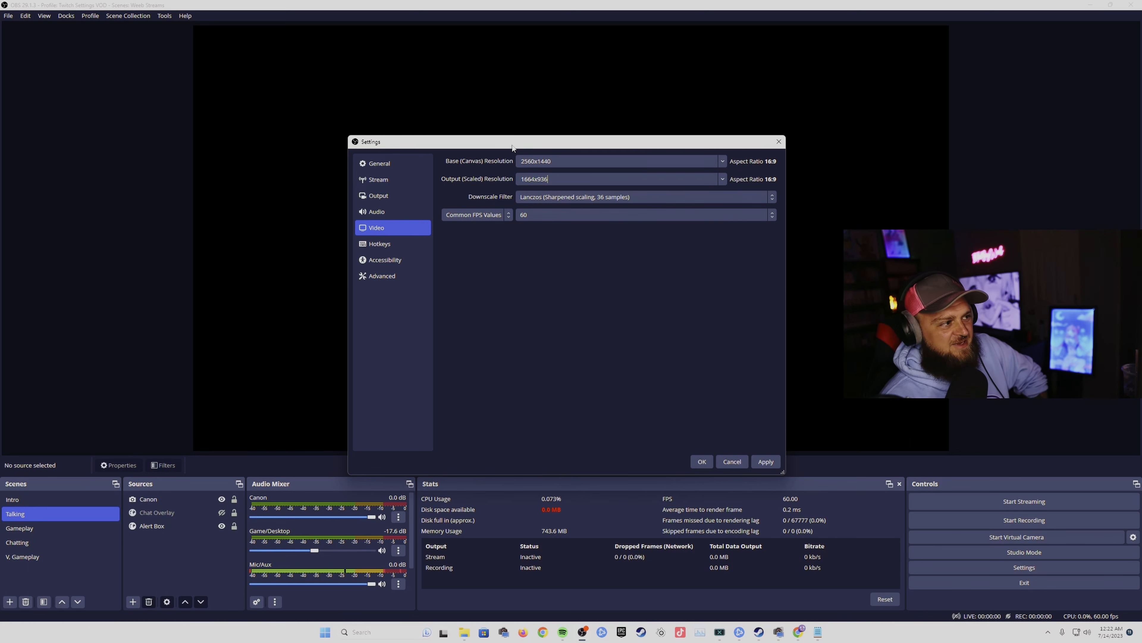
pyautogui.moveTo(513, 146); pyautogui.dragTo(505, 108)
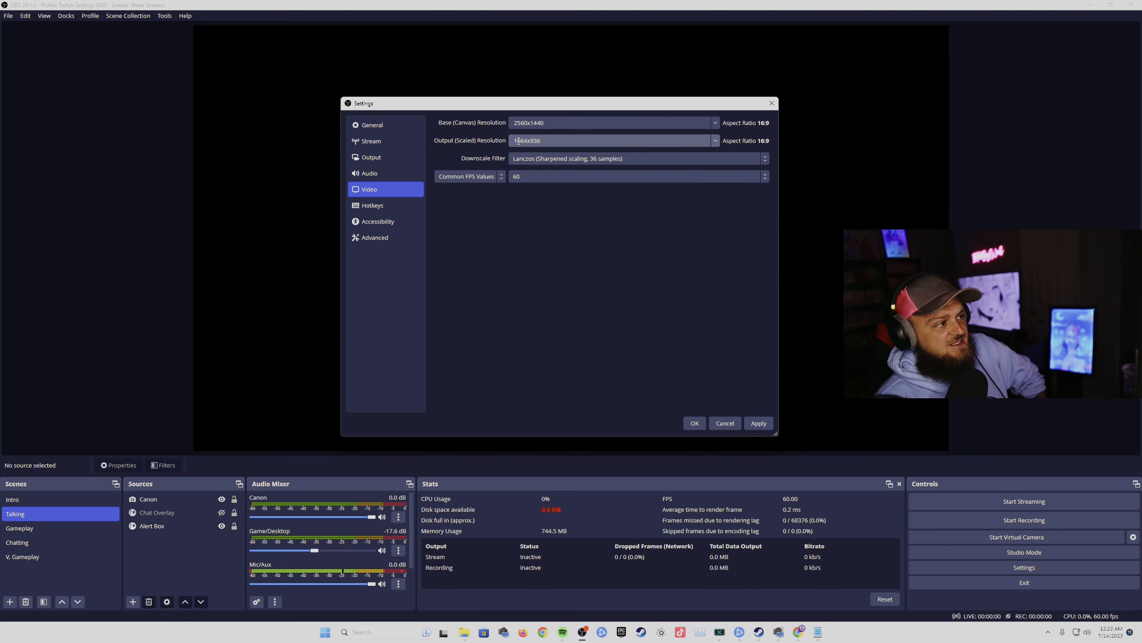
pyautogui.click(544, 145)
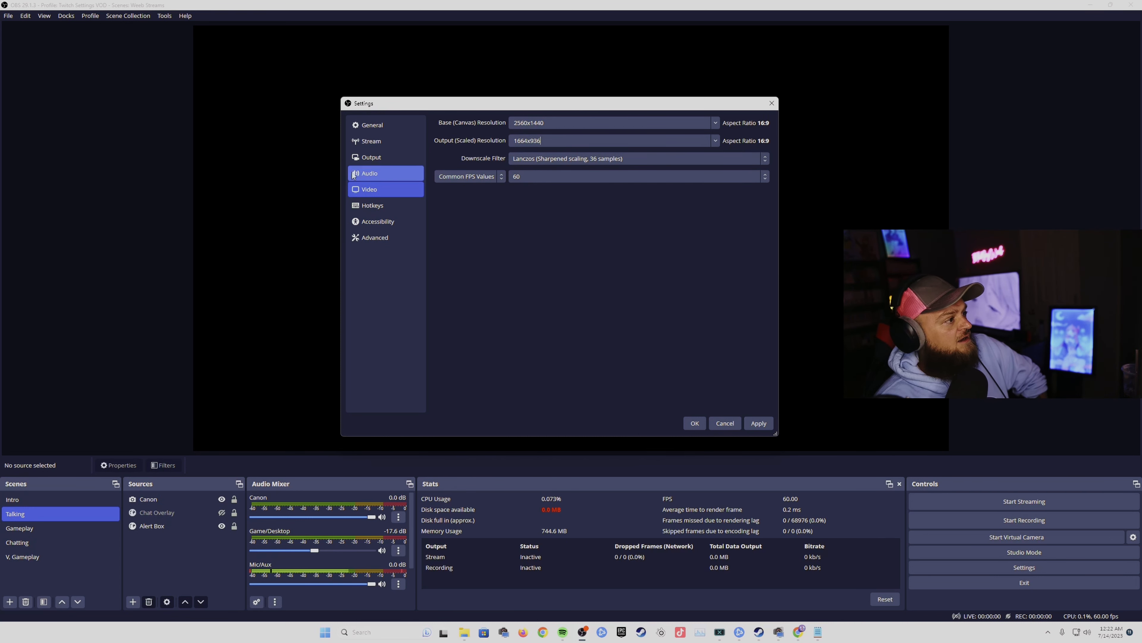
# Review the audio device, push-to-talk, hotkey and accessibility settings.
pyautogui.click(377, 175)
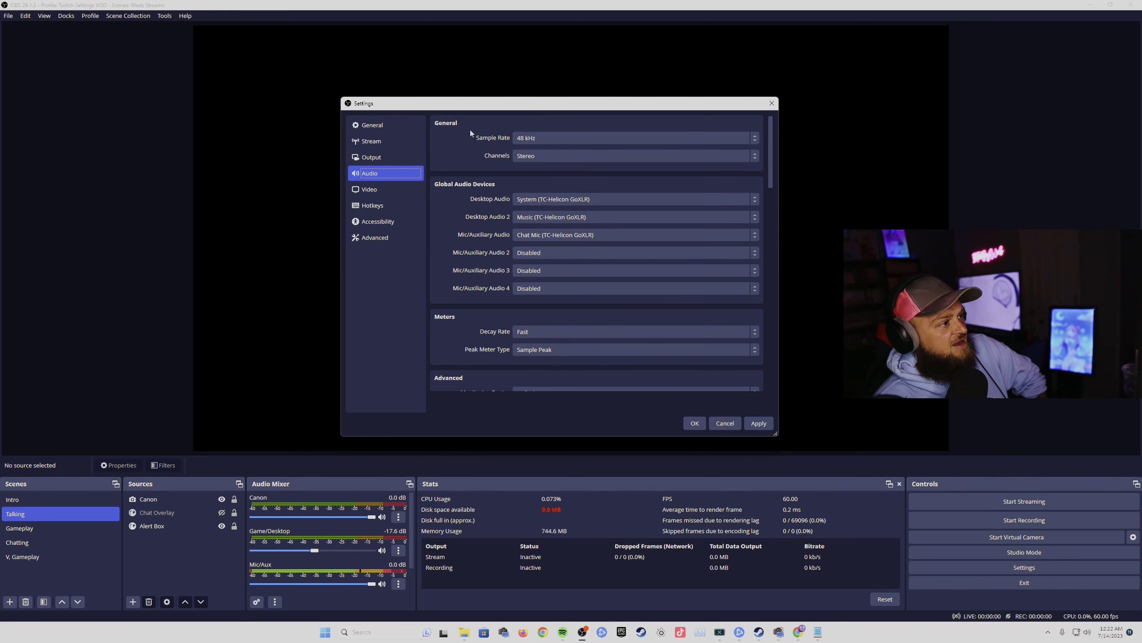
pyautogui.scroll(-15, 506, 350)
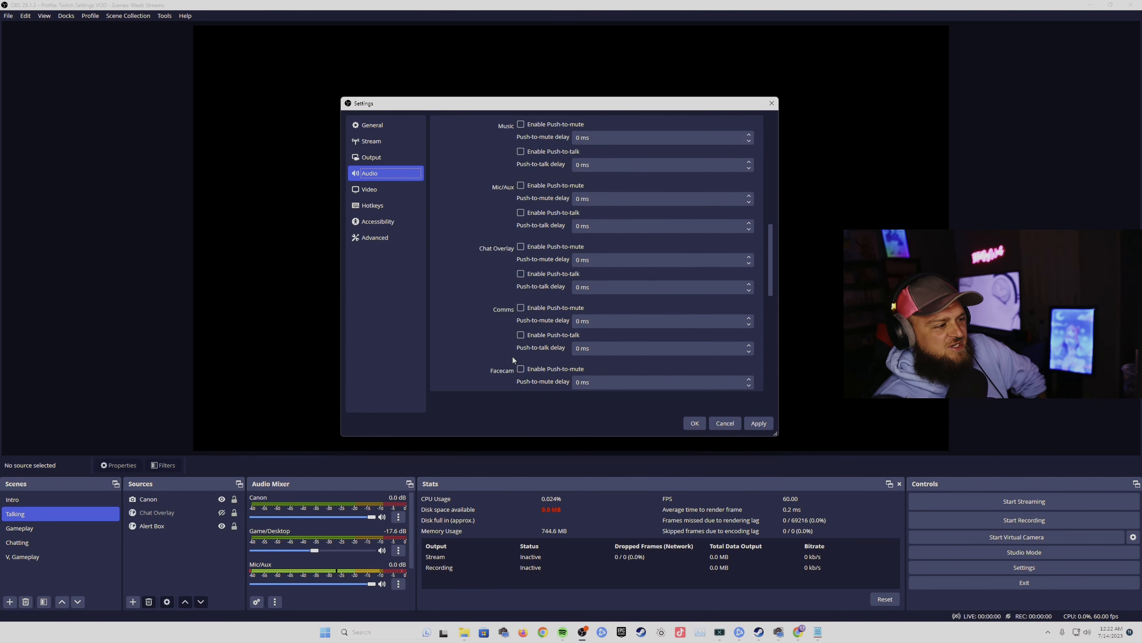
pyautogui.scroll(10, 513, 358)
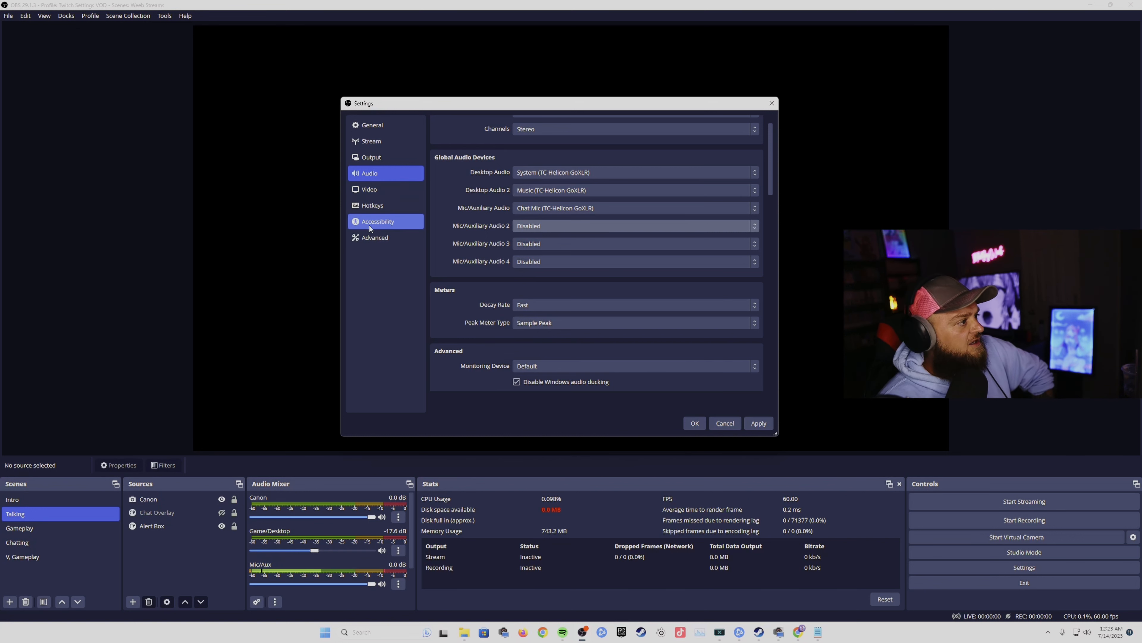
pyautogui.click(363, 207)
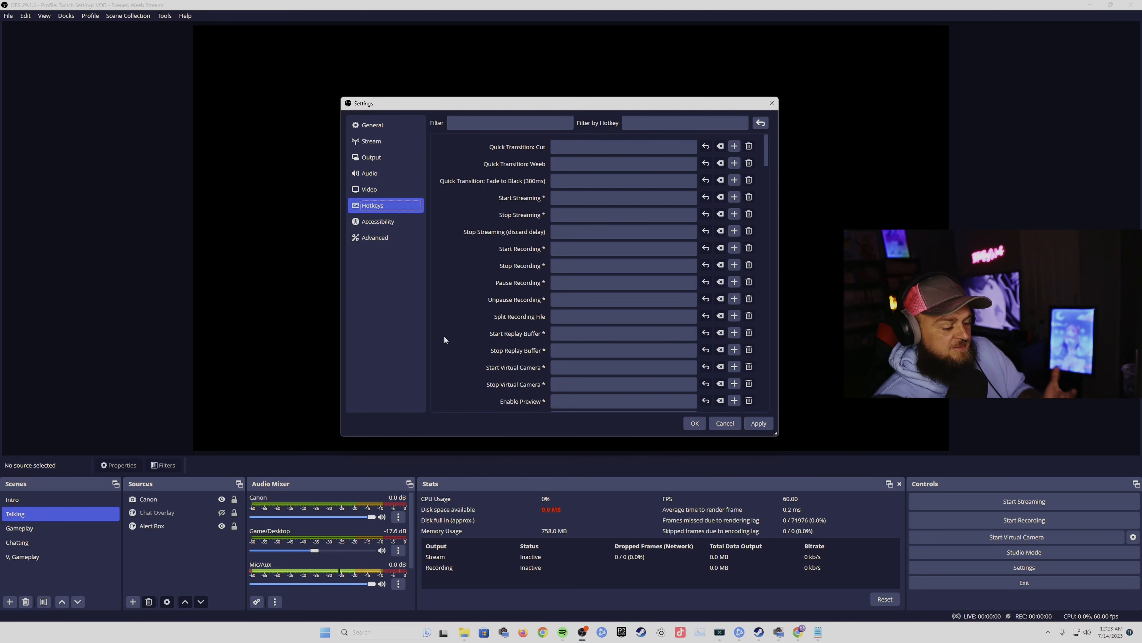
pyautogui.click(382, 219)
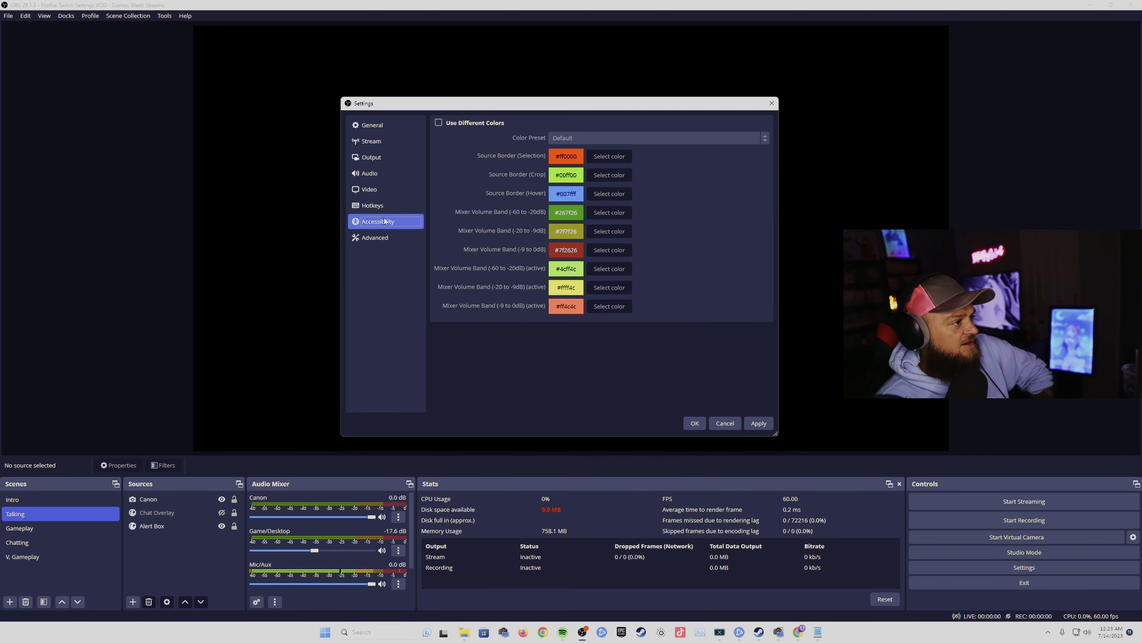
# Select Above Normal as the process priority in the advanced settings.
pyautogui.click(392, 240)
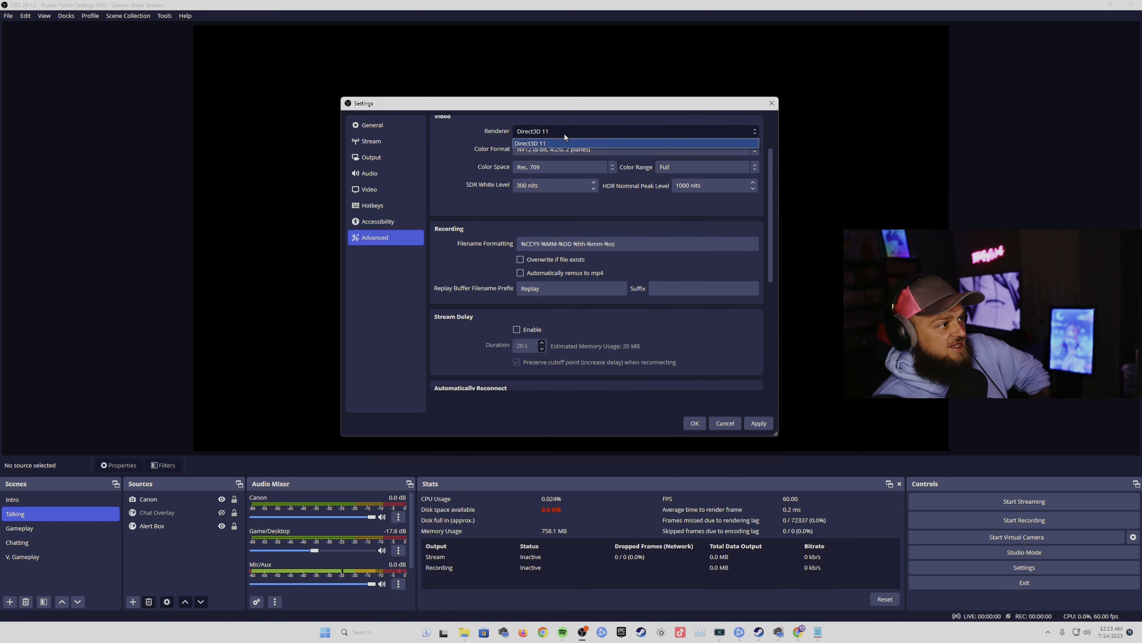
pyautogui.scroll(3, 556, 133)
pyautogui.click(554, 135)
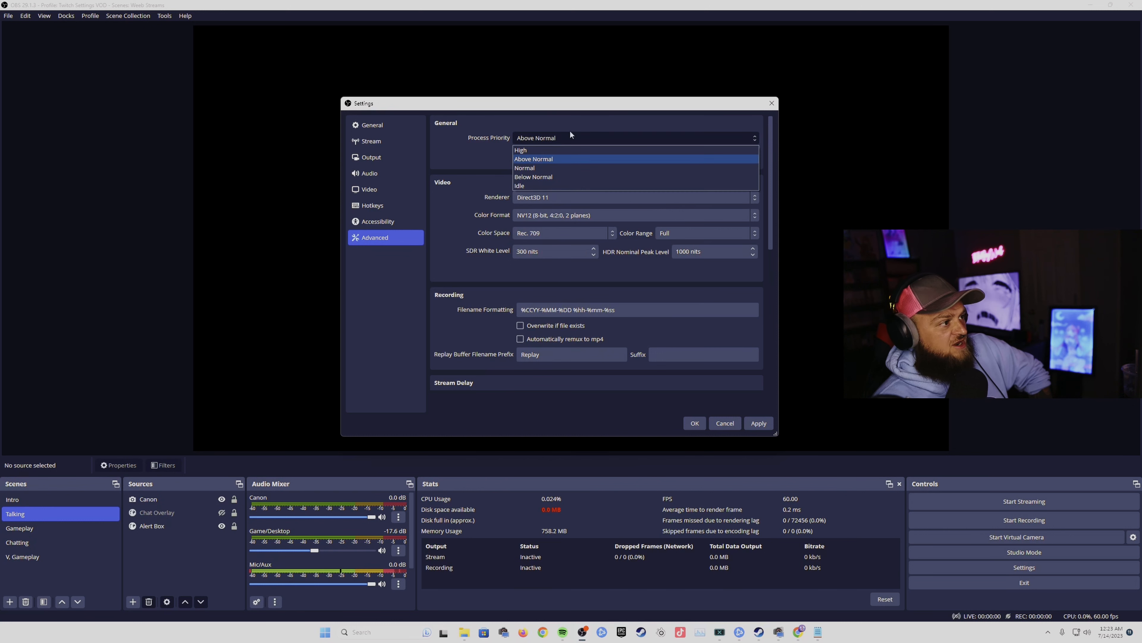
pyautogui.click(545, 161)
# Select Direct3D 11 as the video renderer and review the available color range options.
pyautogui.click(532, 198)
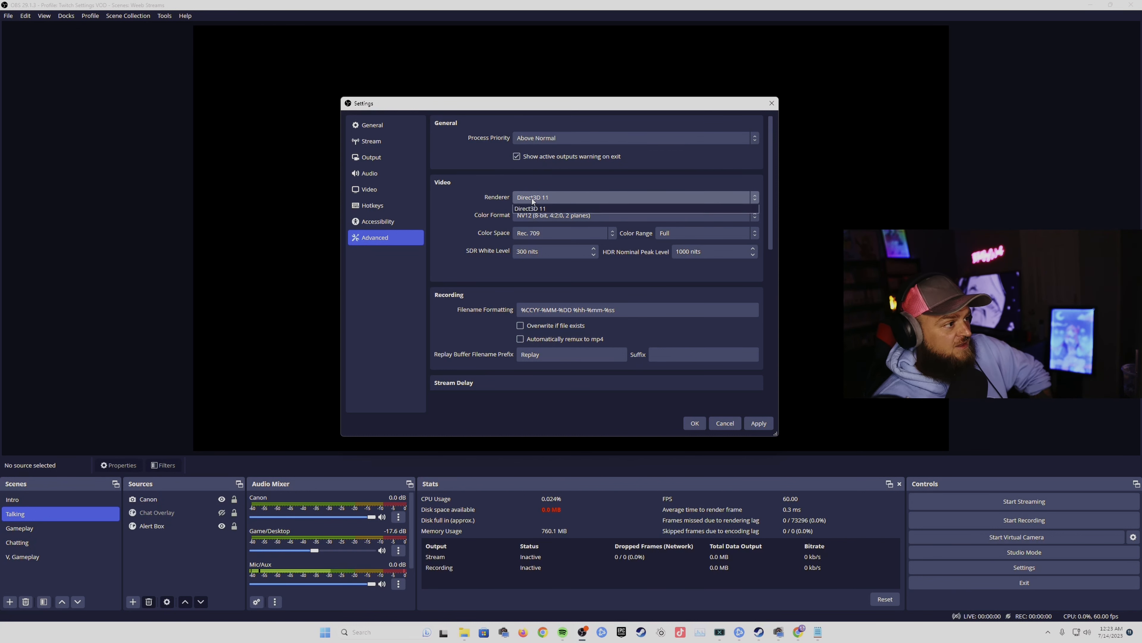
pyautogui.click(531, 208)
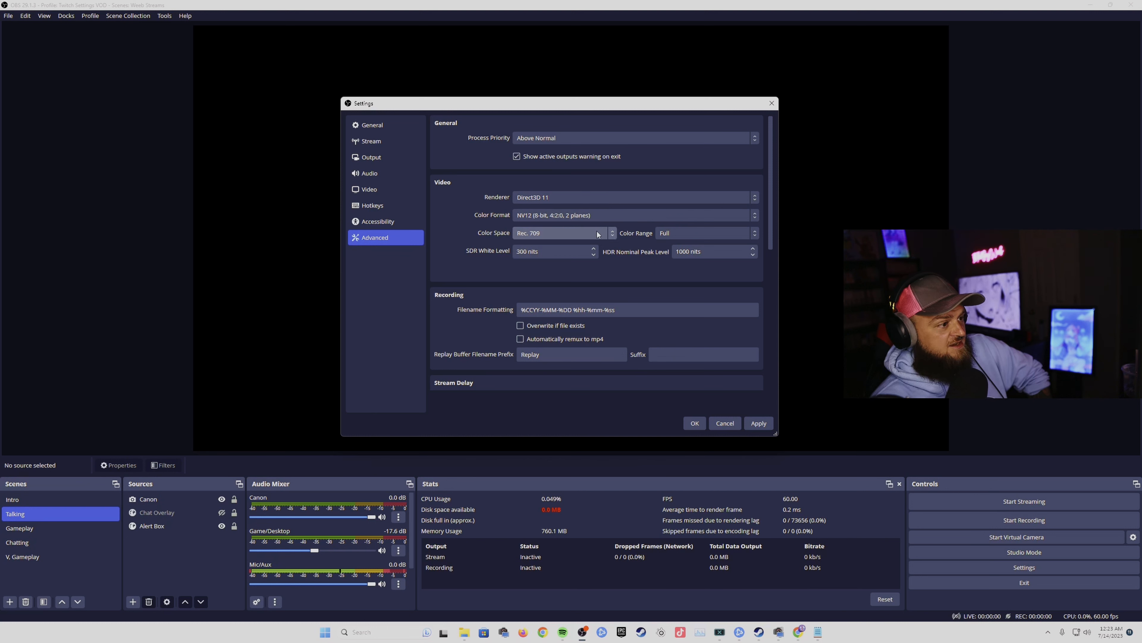
pyautogui.click(752, 234)
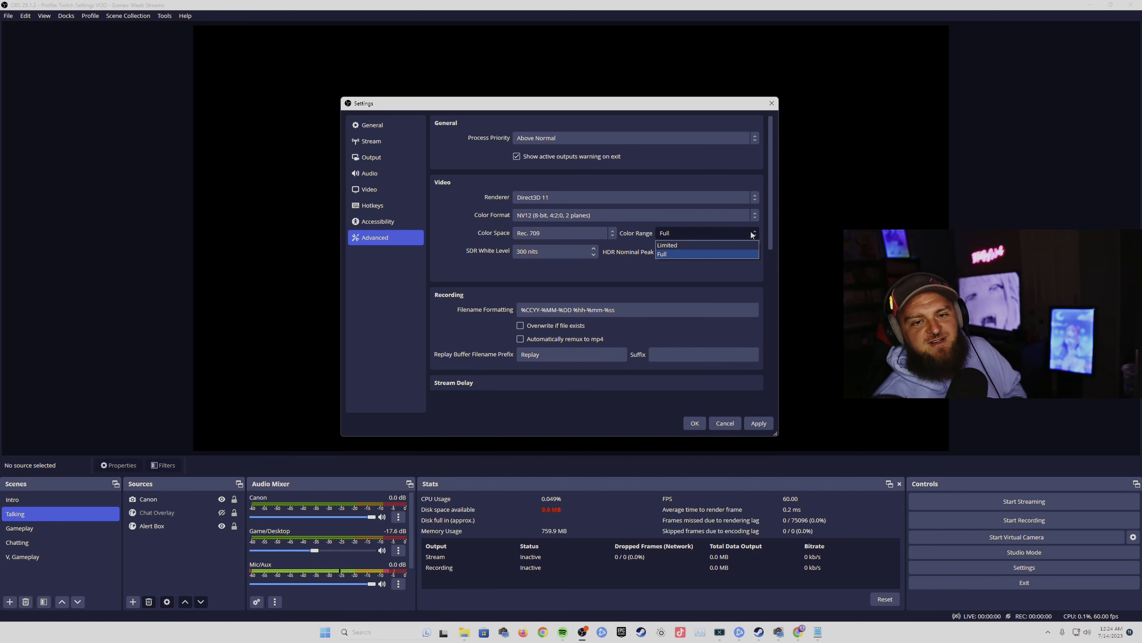
pyautogui.click(395, 344)
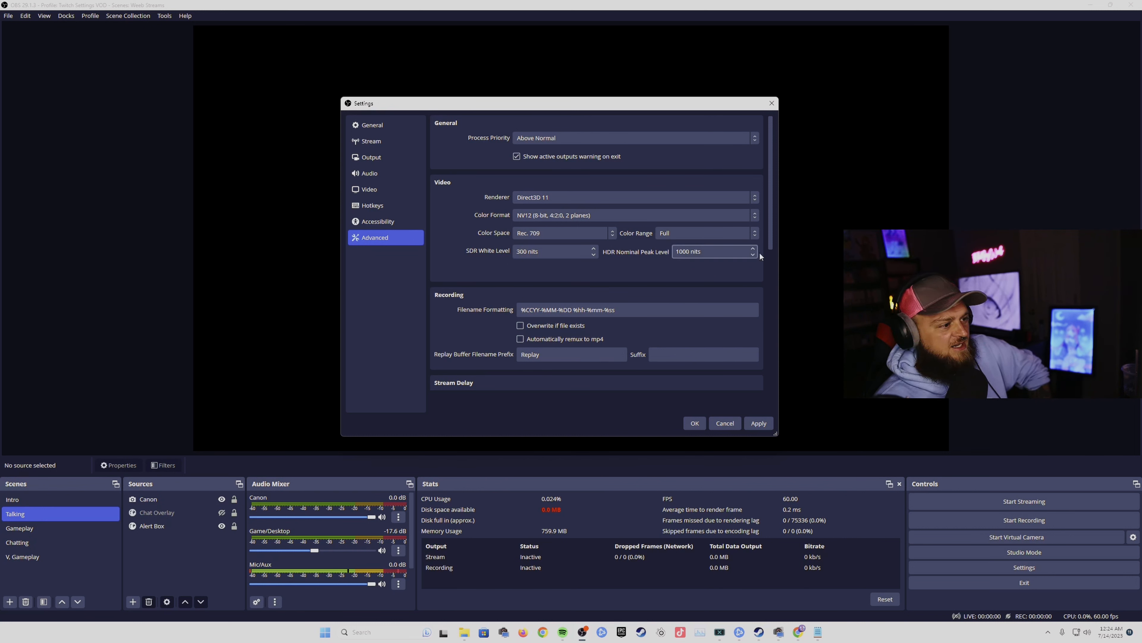
# Set automatic reconnection to a 2 s retry delay and 100 maximum retries, and save the settings.
pyautogui.moveTo(771, 226); pyautogui.dragTo(772, 302)
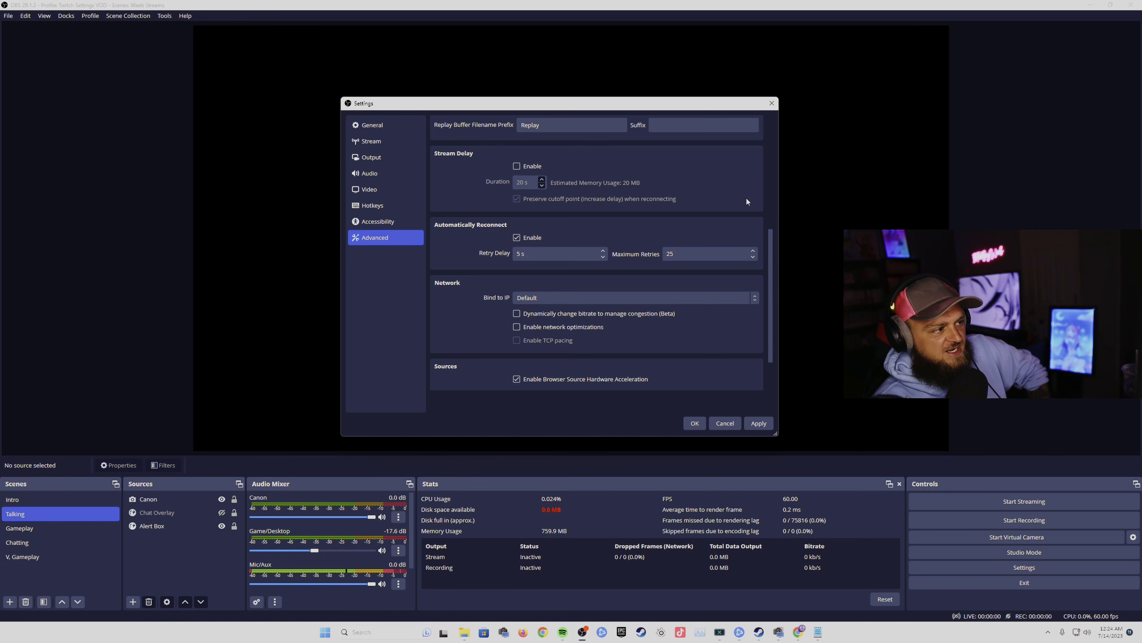
pyautogui.click(603, 257)
pyautogui.click(603, 256)
pyautogui.click(602, 256)
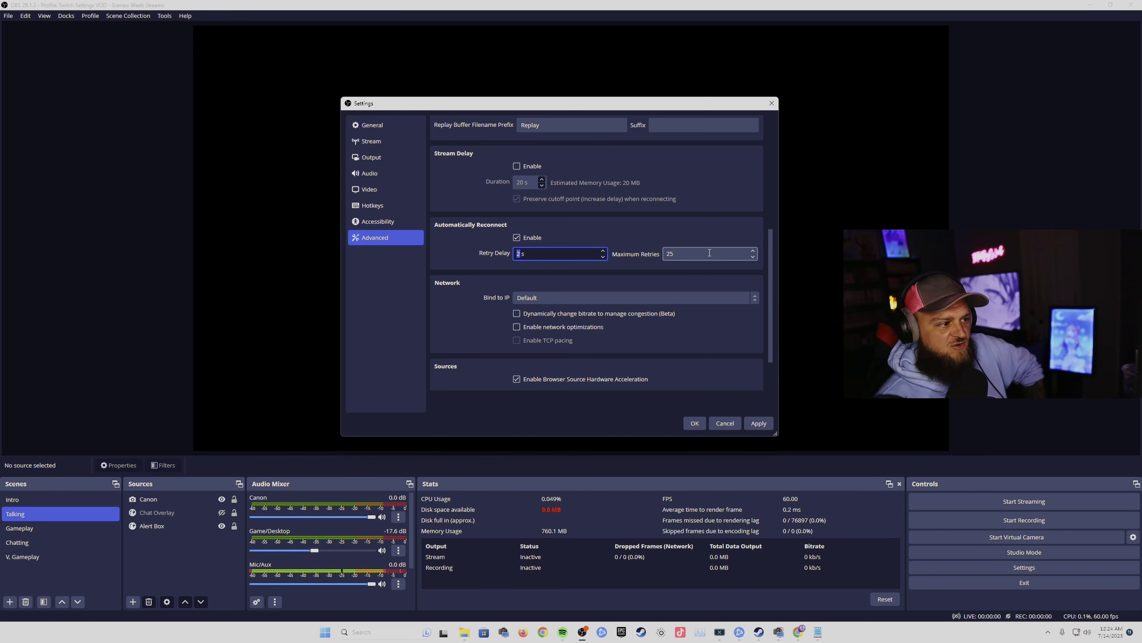
pyautogui.press('Tab')
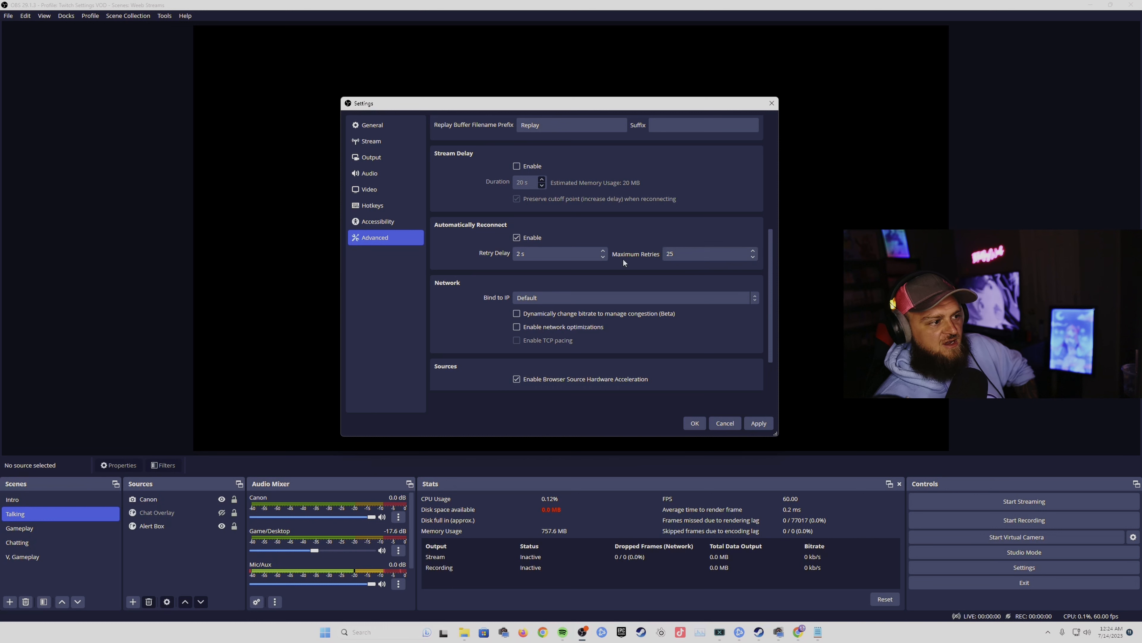
pyautogui.write('100')
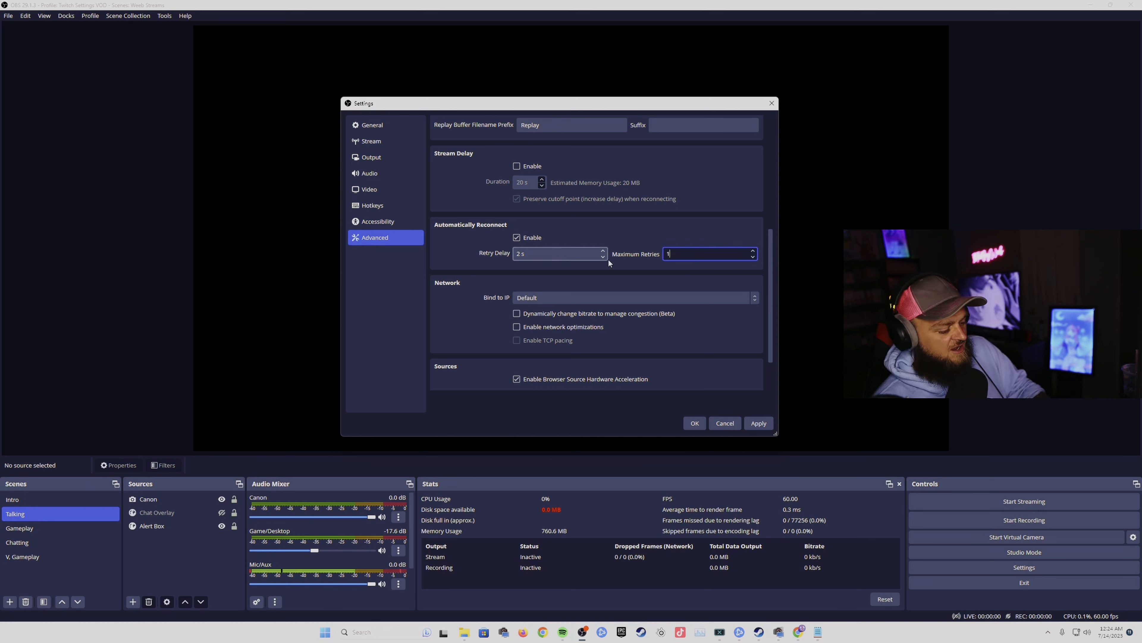
pyautogui.click(706, 276)
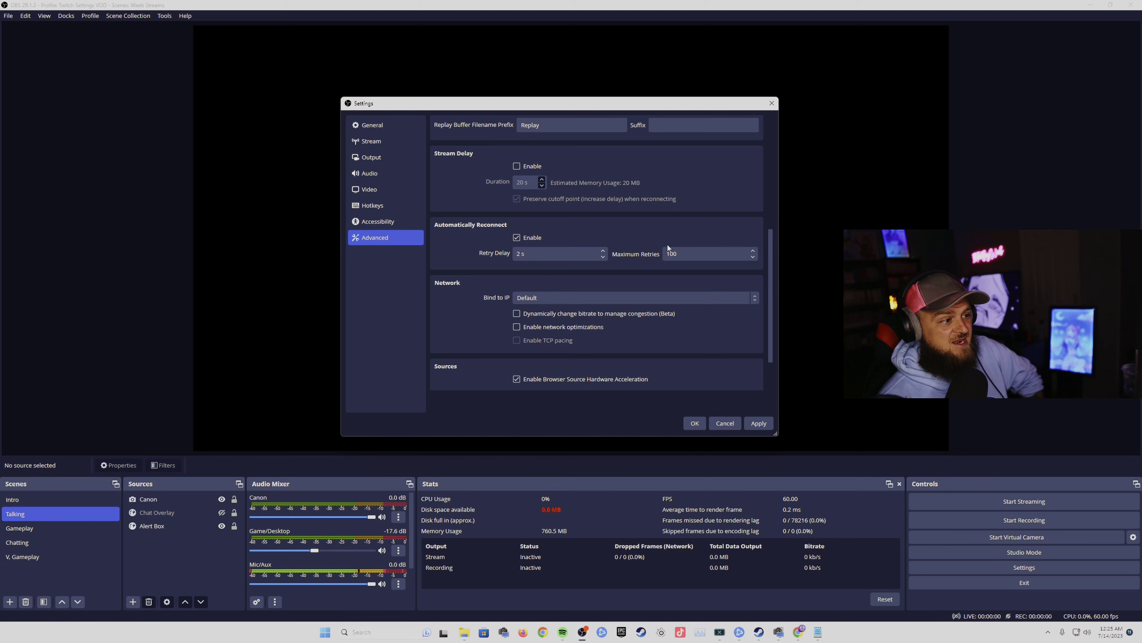
pyautogui.doubleClick(692, 254)
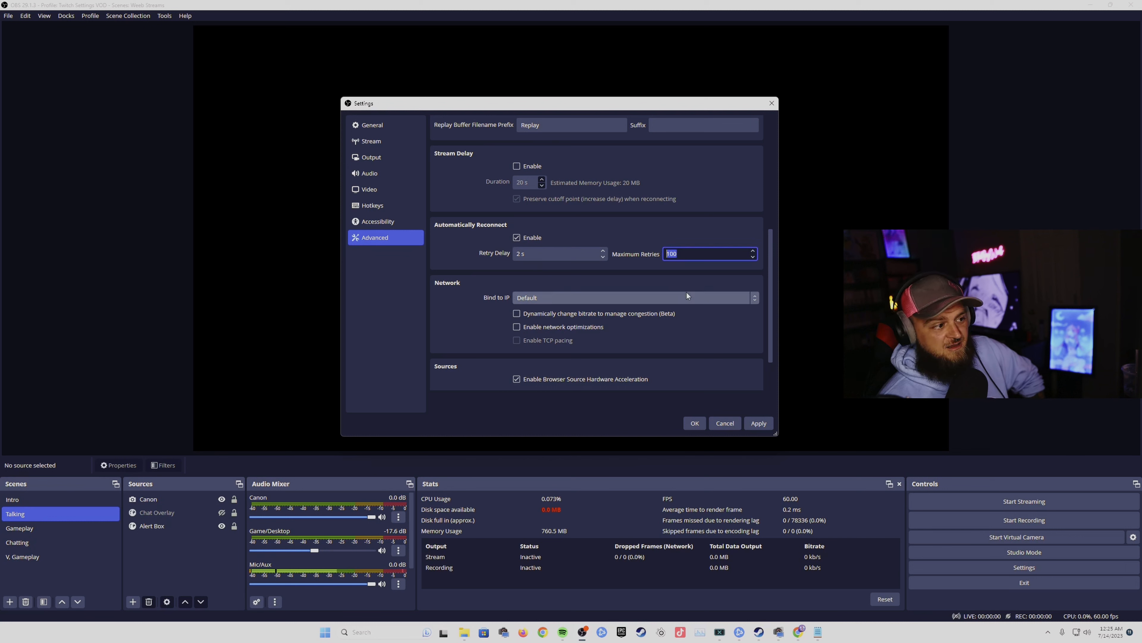
pyautogui.click(688, 240)
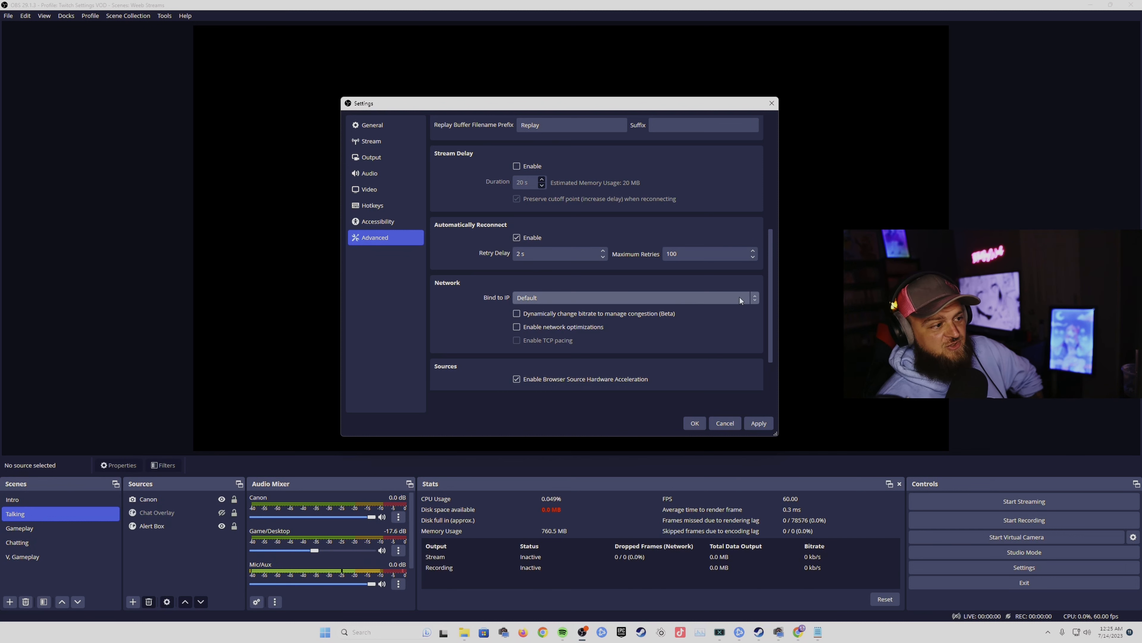
pyautogui.scroll(-2, 690, 347)
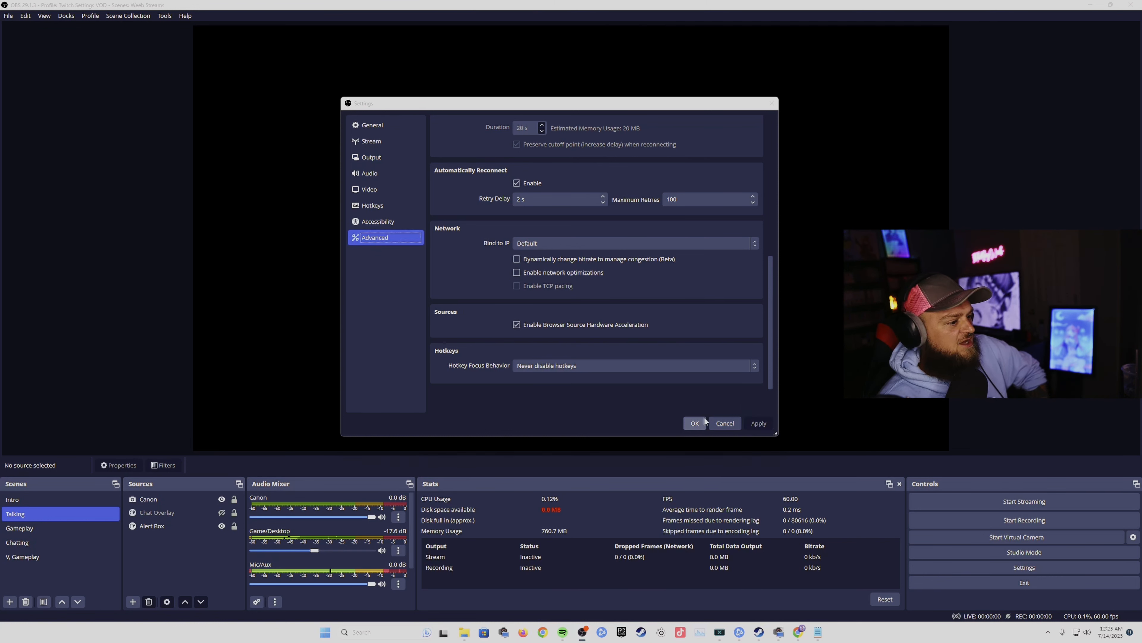
pyautogui.click(702, 421)
# Switch to the Youtube SDR profile and open its stream settings.
pyautogui.click(90, 16)
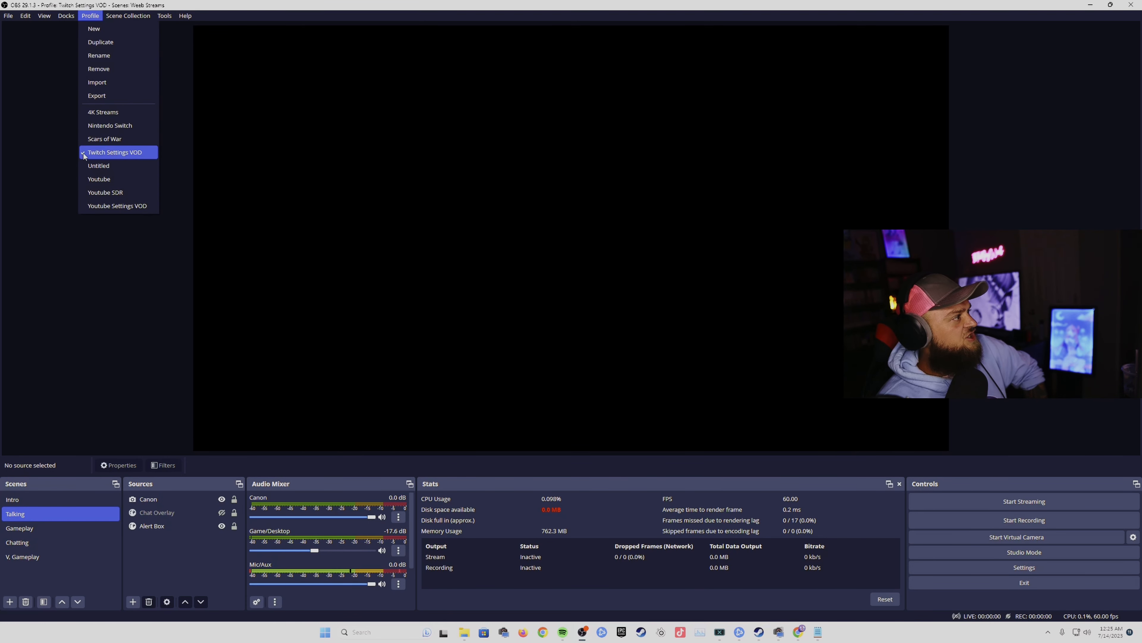
pyautogui.click(118, 193)
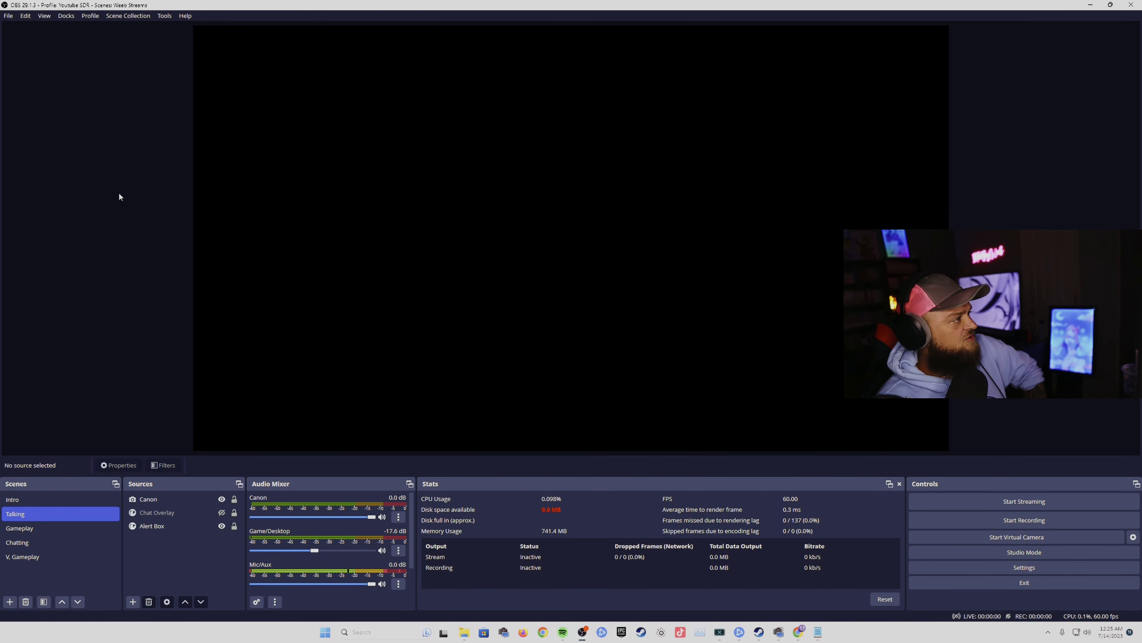
pyautogui.click(8, 16)
pyautogui.click(27, 59)
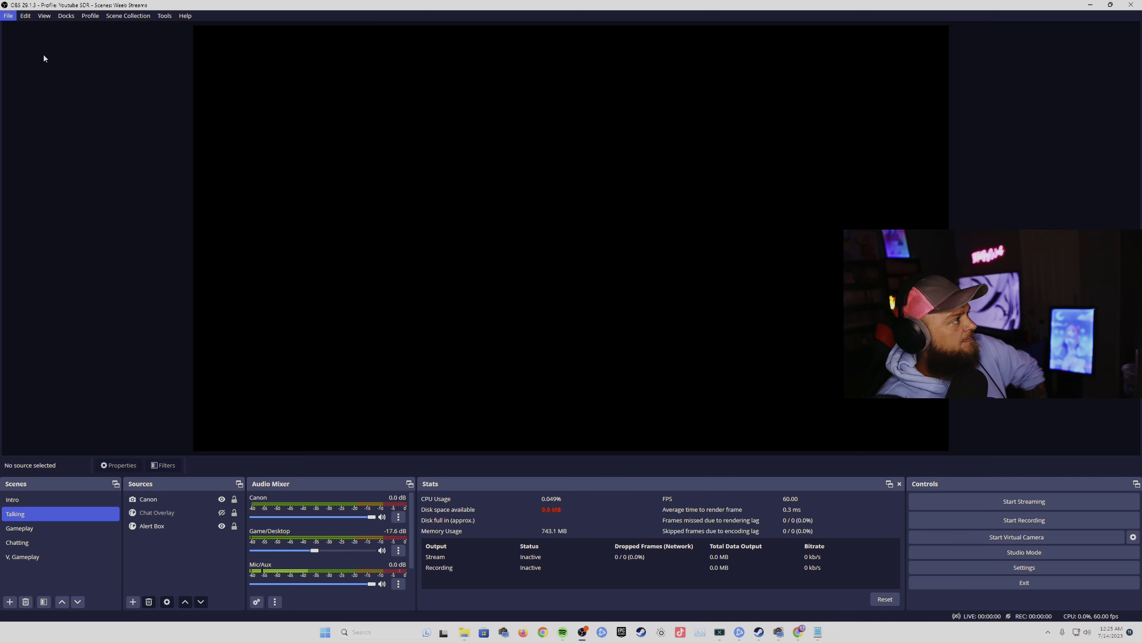
pyautogui.click(391, 184)
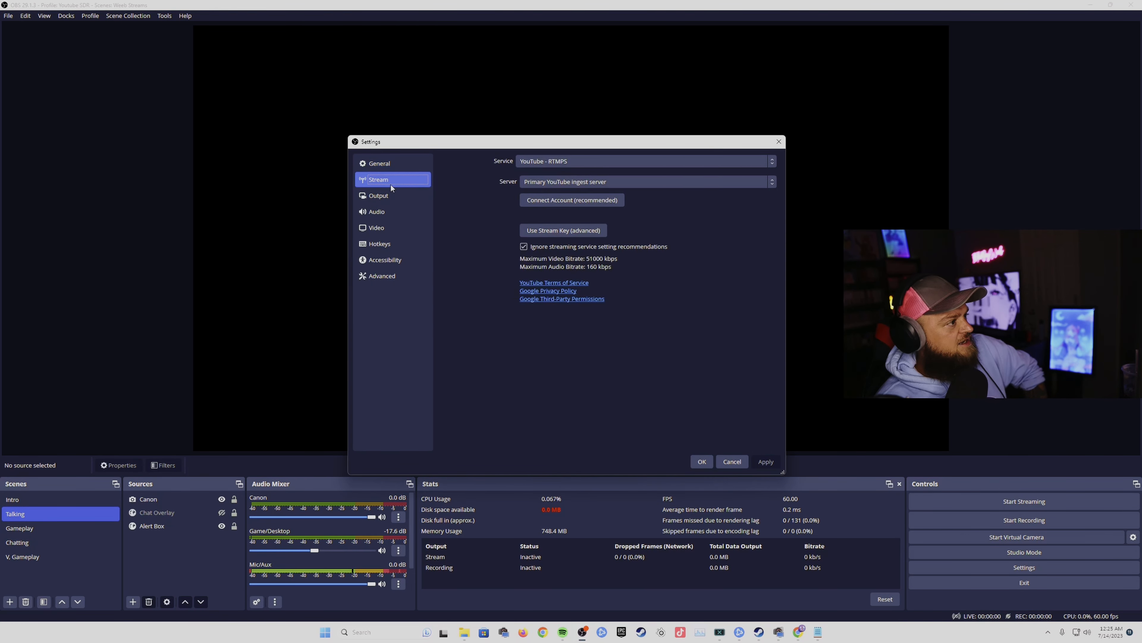
# Review the available streaming services for the profile and open its output settings.
pyautogui.click(568, 162)
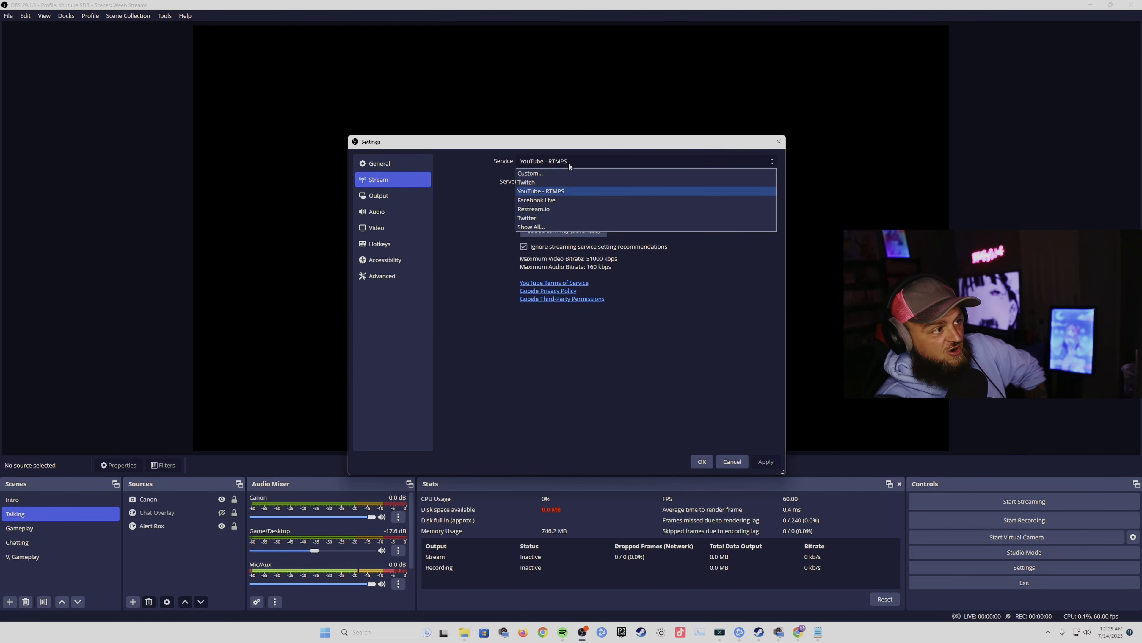
pyautogui.click(569, 161)
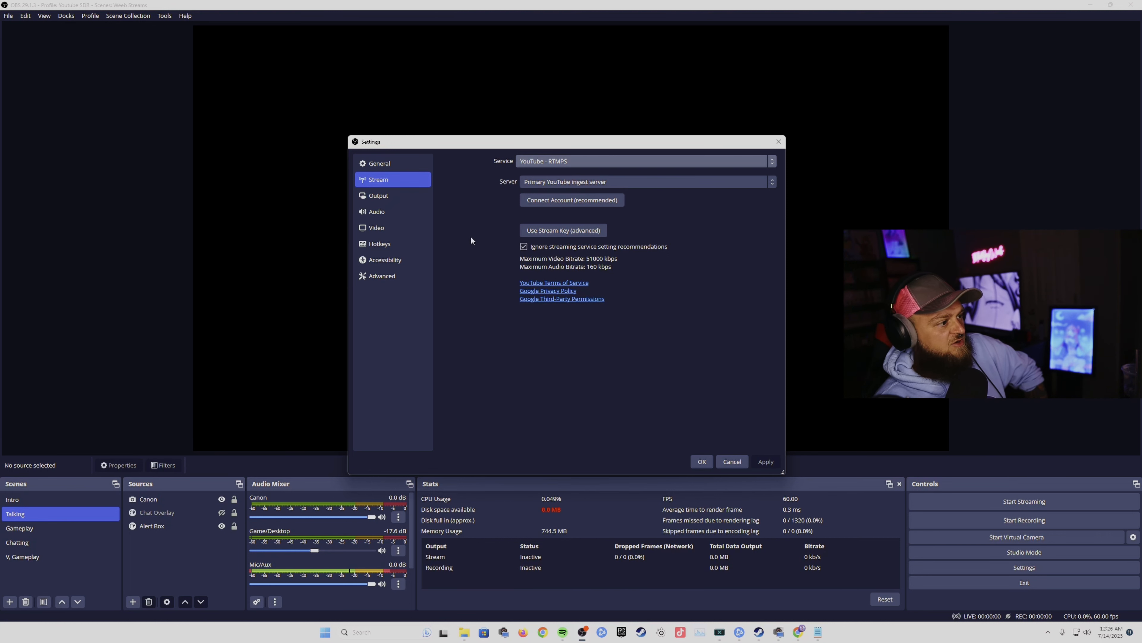
pyautogui.click(385, 196)
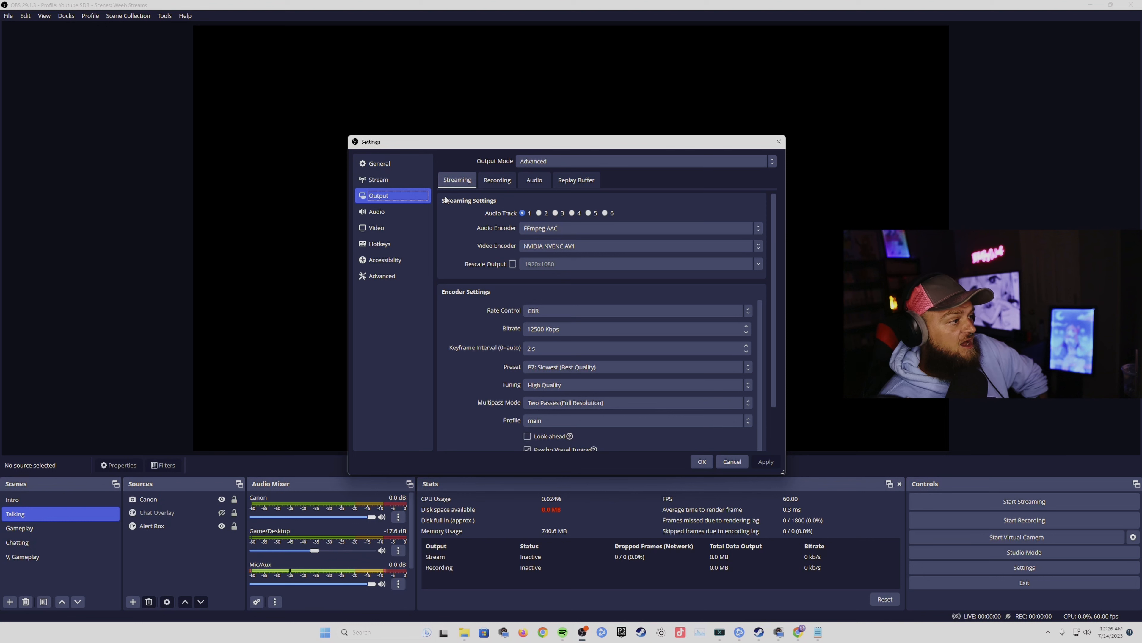
# Review the base canvas and output resolution options in the video settings.
pyautogui.click(379, 226)
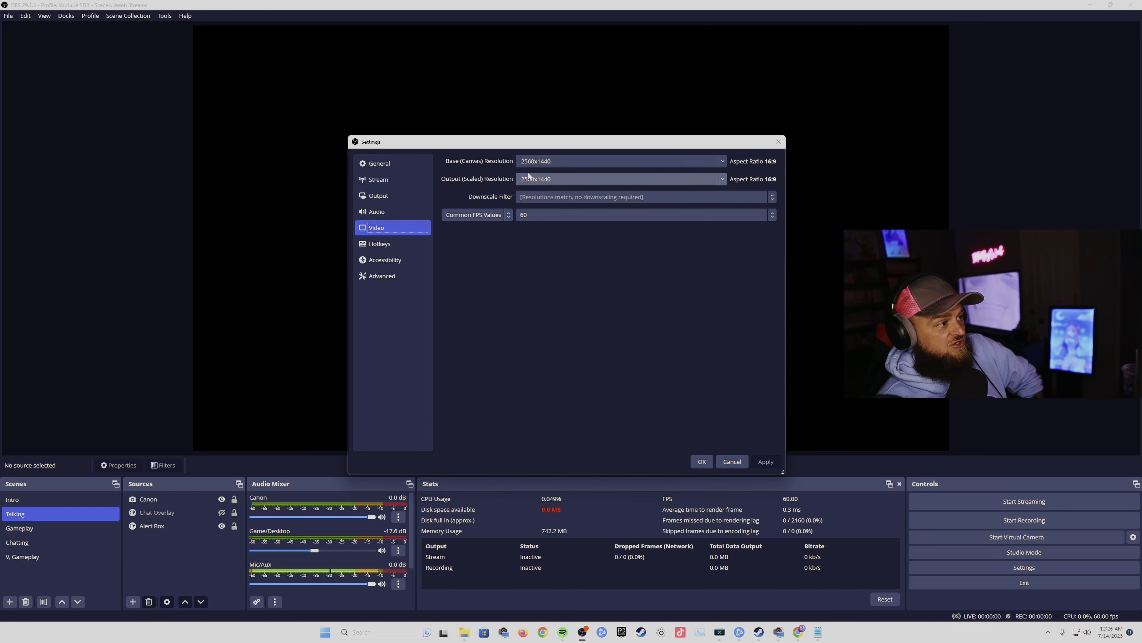
pyautogui.click(722, 161)
pyautogui.click(722, 161)
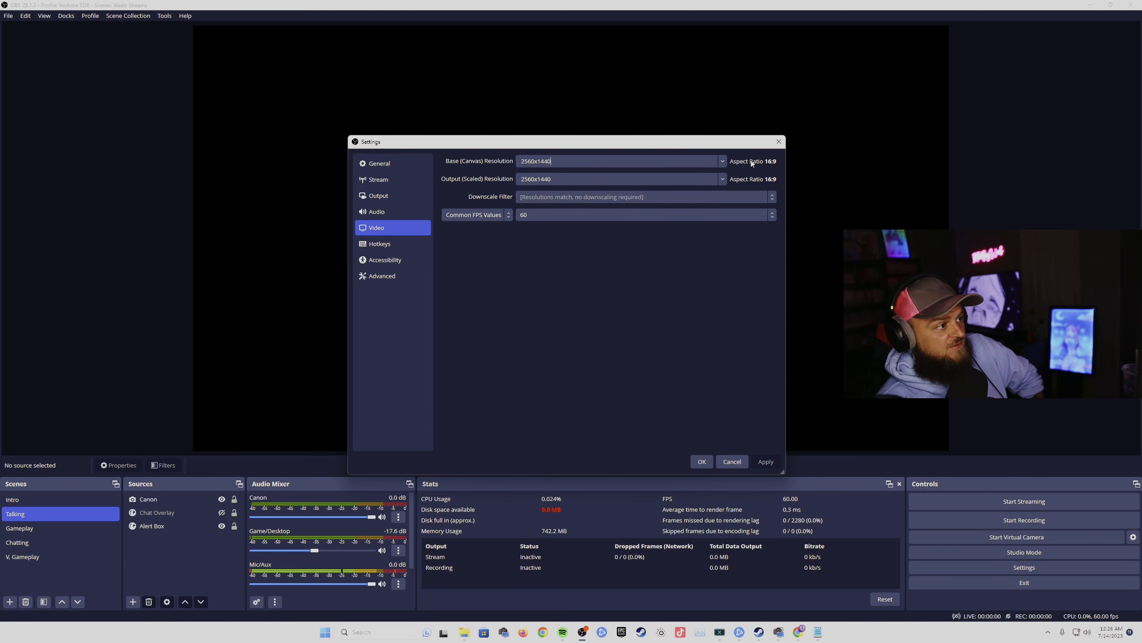
pyautogui.click(720, 179)
pyautogui.click(721, 179)
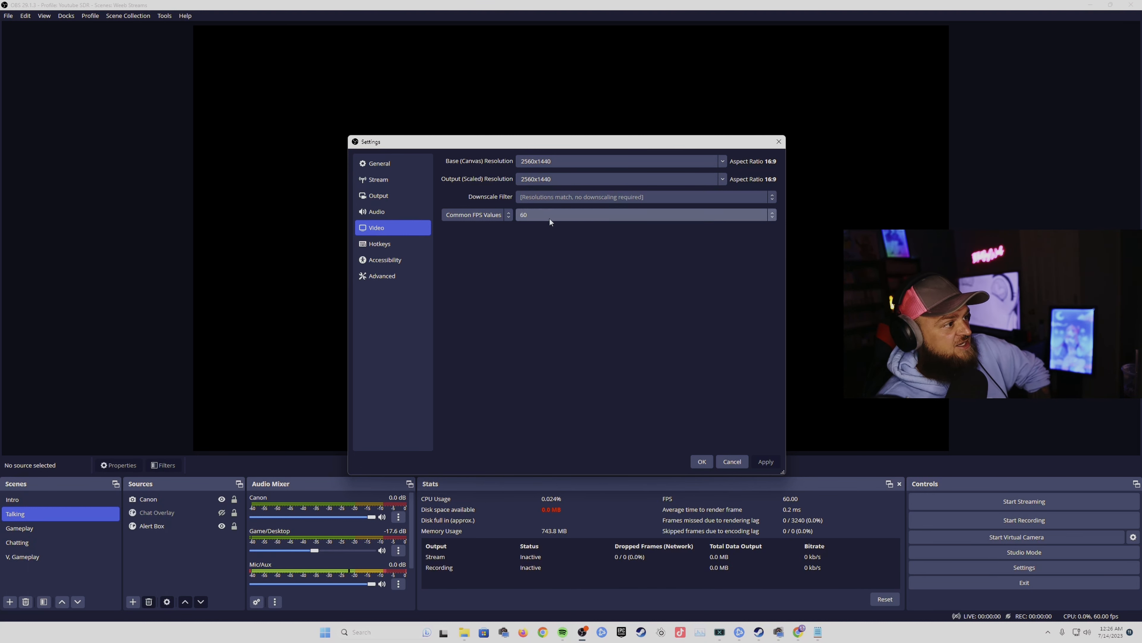
# Select NVIDIA NVENC AV1 as the video encoder in the streaming output settings.
pyautogui.click(382, 197)
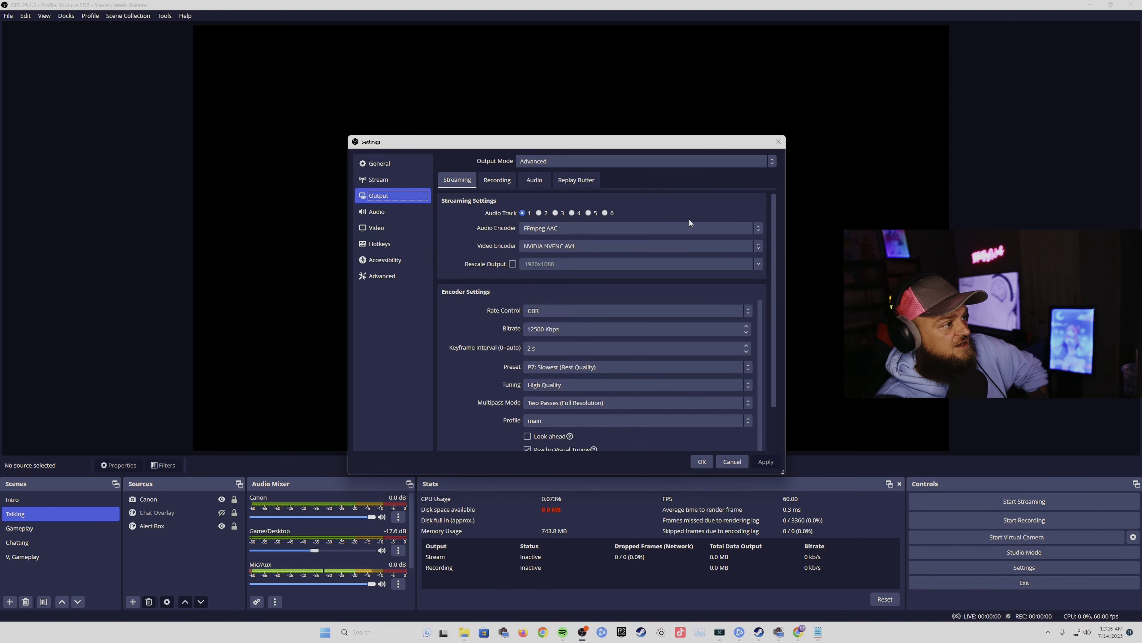
pyautogui.moveTo(773, 200)
pyautogui.mouseDown()
pyautogui.moveTo(775, 219)
pyautogui.moveTo(777, 198)
pyautogui.mouseUp()
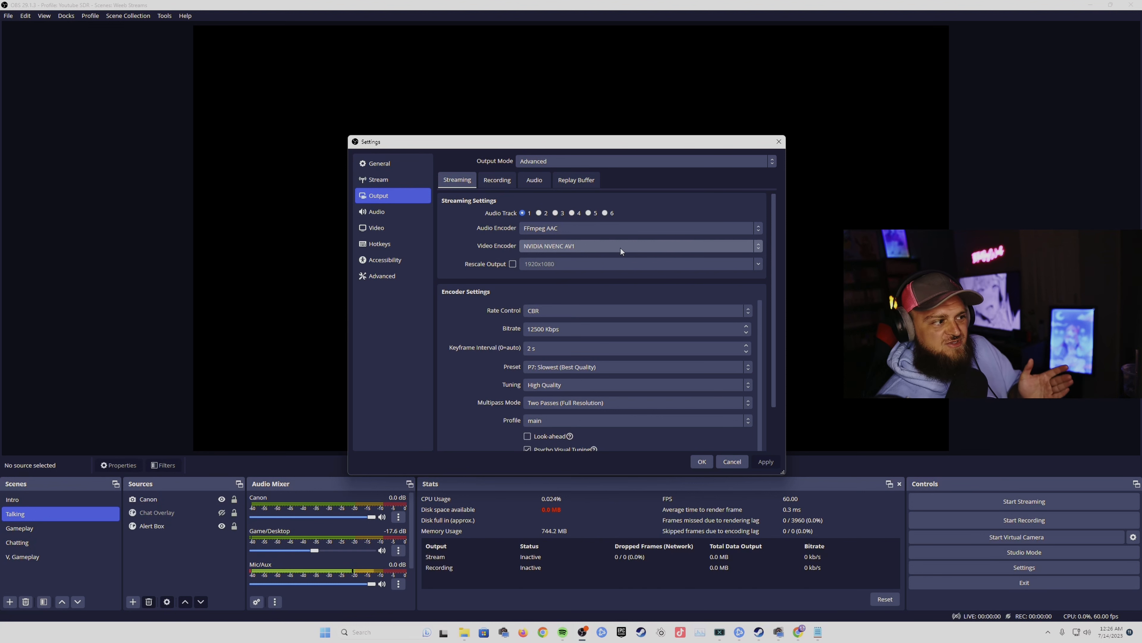
pyautogui.click(580, 250)
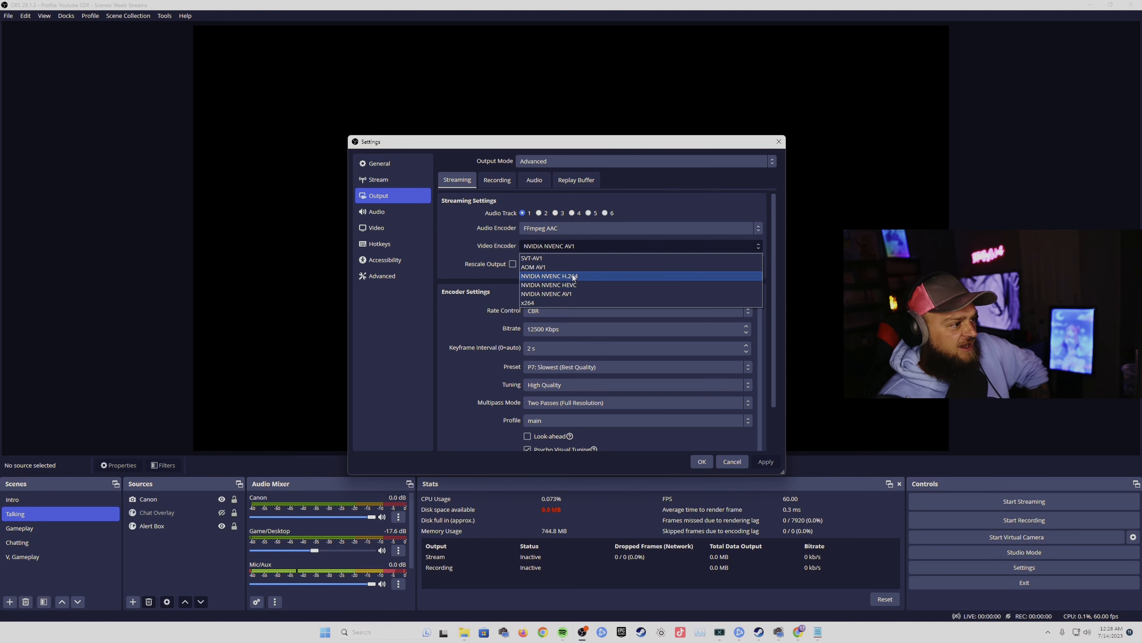
pyautogui.click(568, 294)
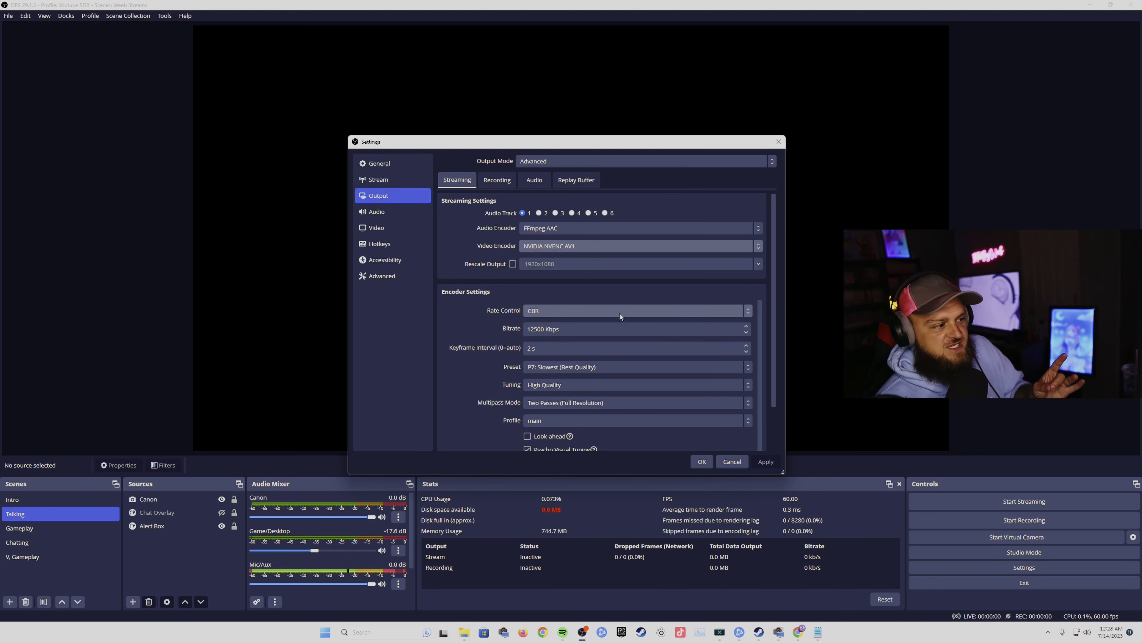
# Try streaming bitrates of 6000, 8000 and 5000 Kbps in the encoder settings.
pyautogui.click(538, 329)
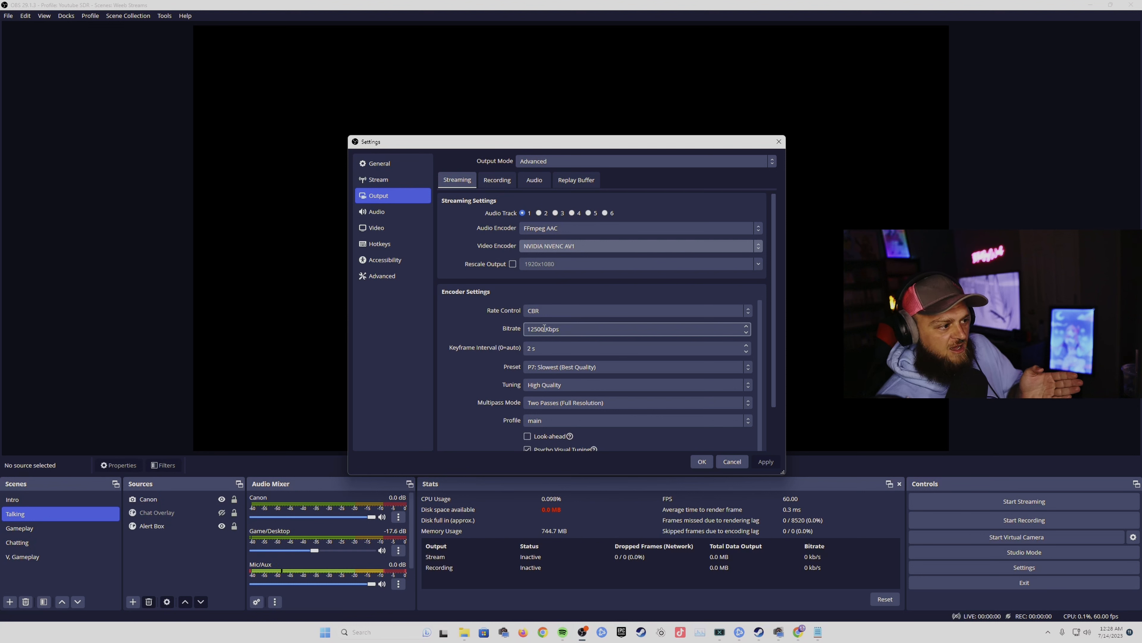
pyautogui.moveTo(544, 329); pyautogui.dragTo(497, 325)
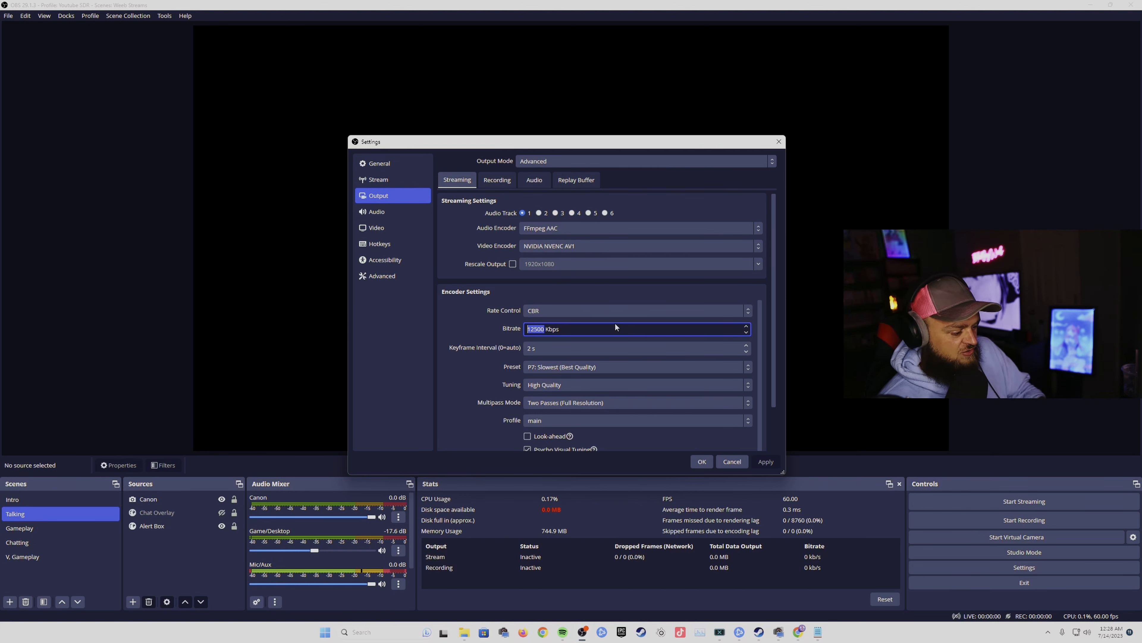
pyautogui.write('6')
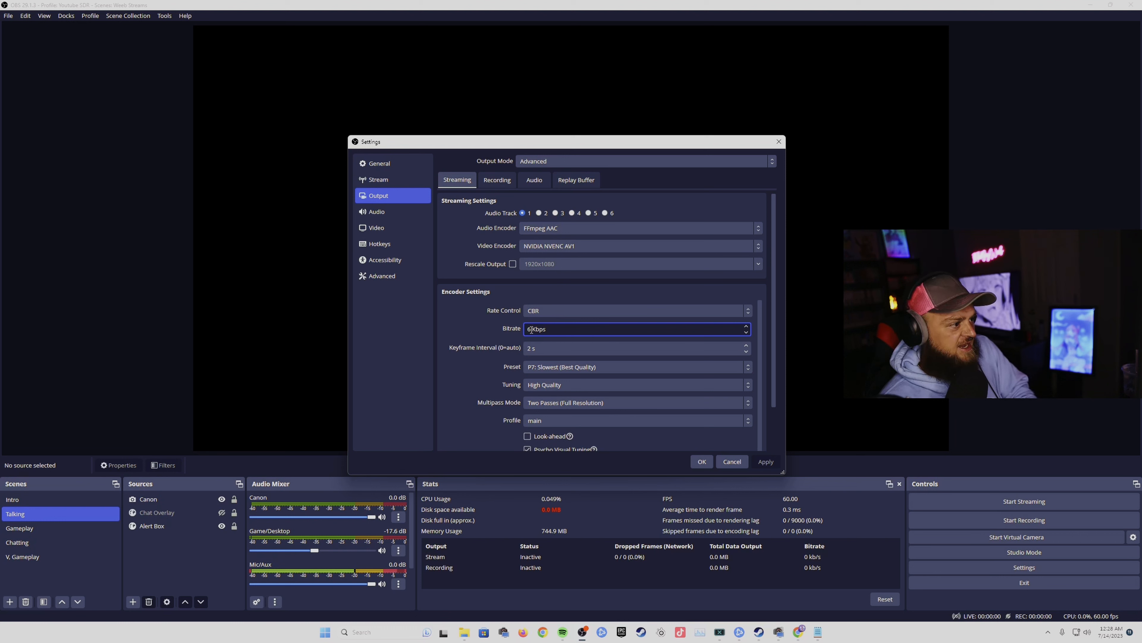
pyautogui.write('000')
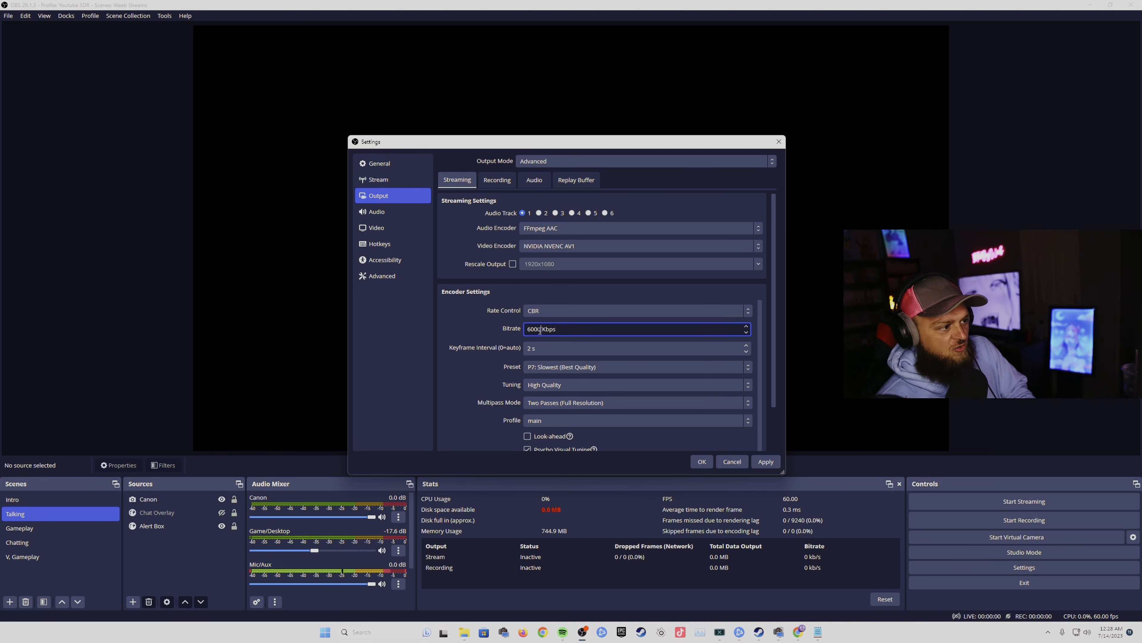
pyautogui.doubleClick(534, 329)
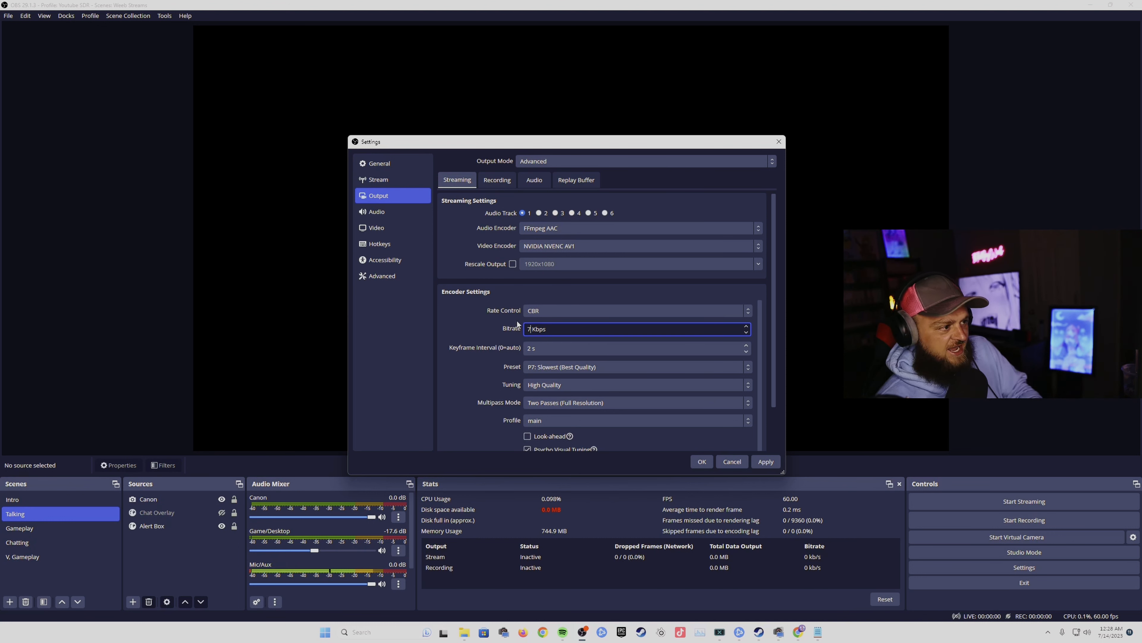
pyautogui.write('8000')
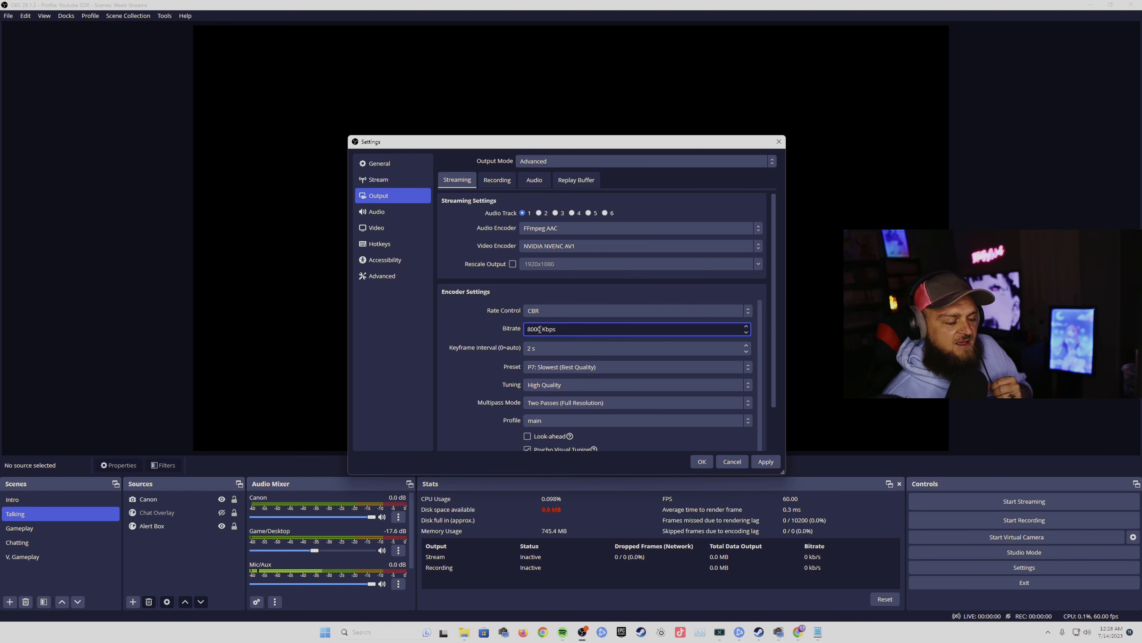
pyautogui.moveTo(540, 329); pyautogui.dragTo(501, 322)
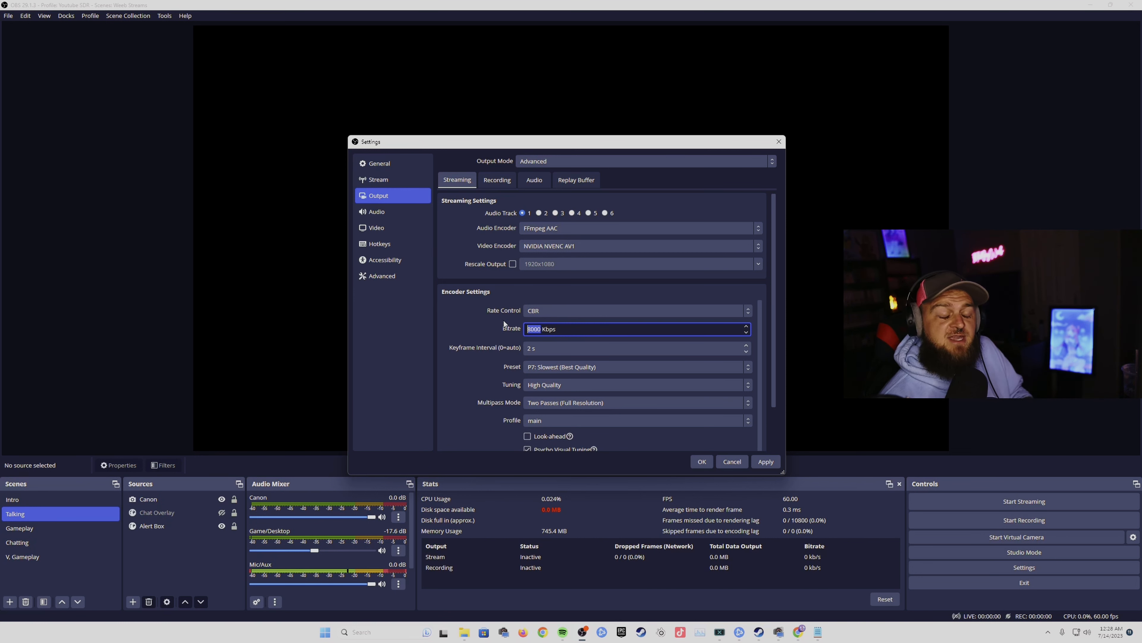
pyautogui.write('5000')
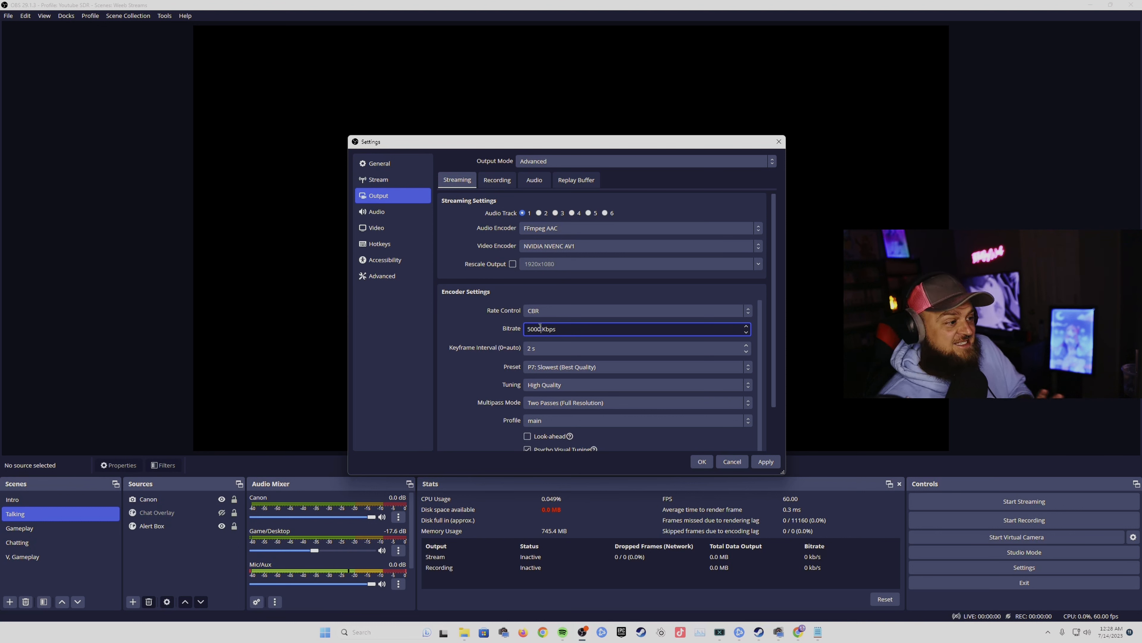
# Set the streaming bitrate to 12500 Kbps.
pyautogui.moveTo(542, 328); pyautogui.dragTo(499, 325)
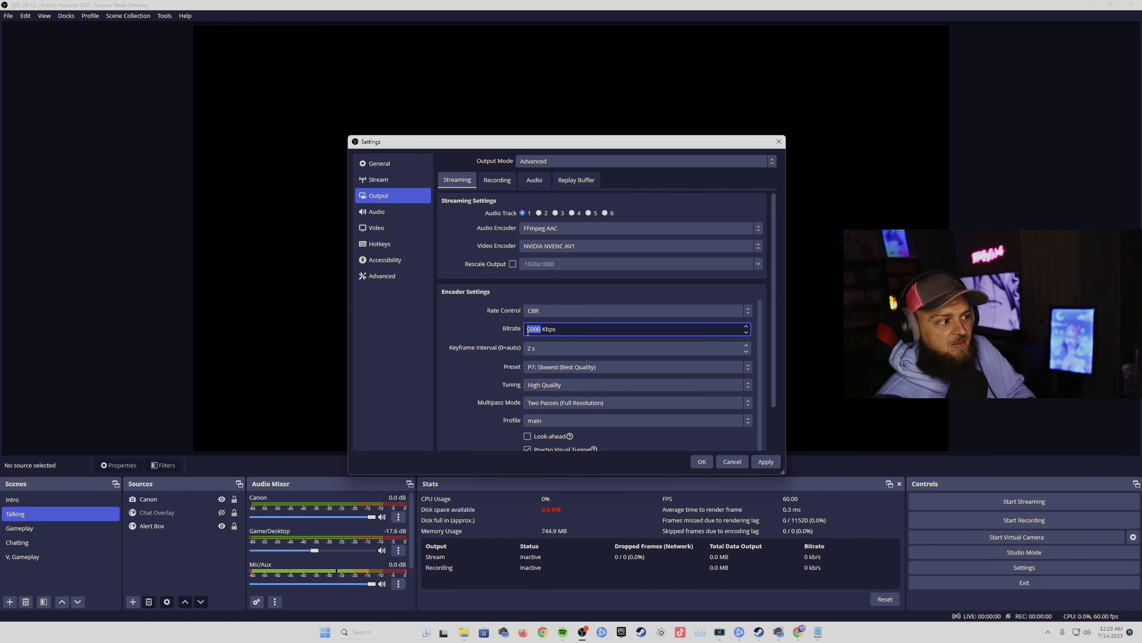
pyautogui.write('125')
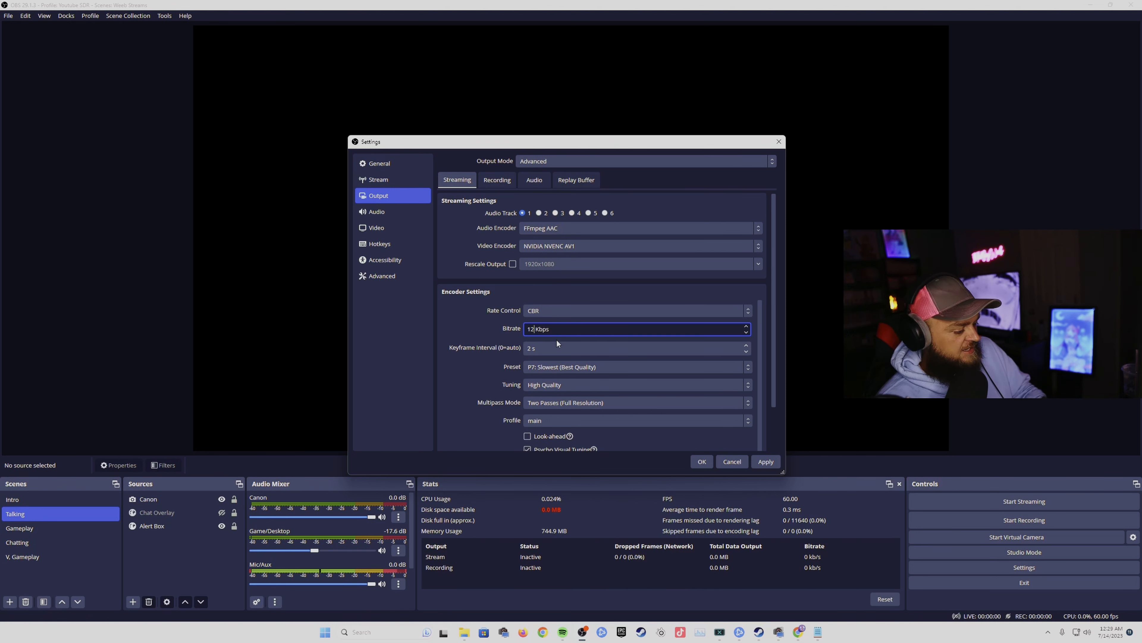
pyautogui.write('00')
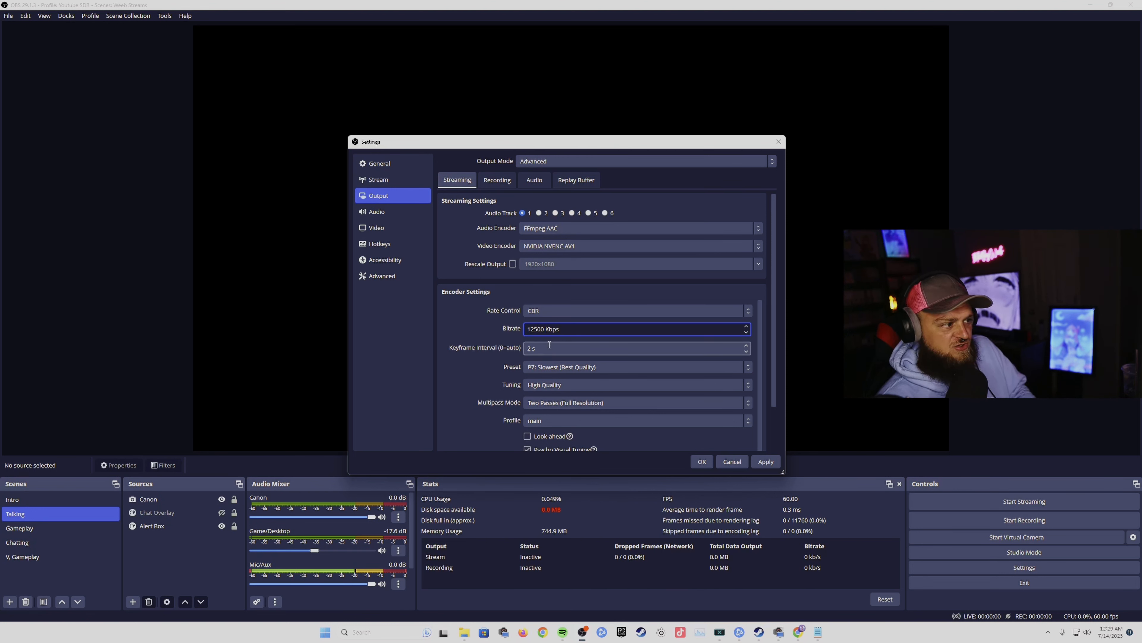
# Try higher streaming bitrates of 18000, 22000 and 22500 Kbps in the encoder settings.
pyautogui.doubleClick(545, 329)
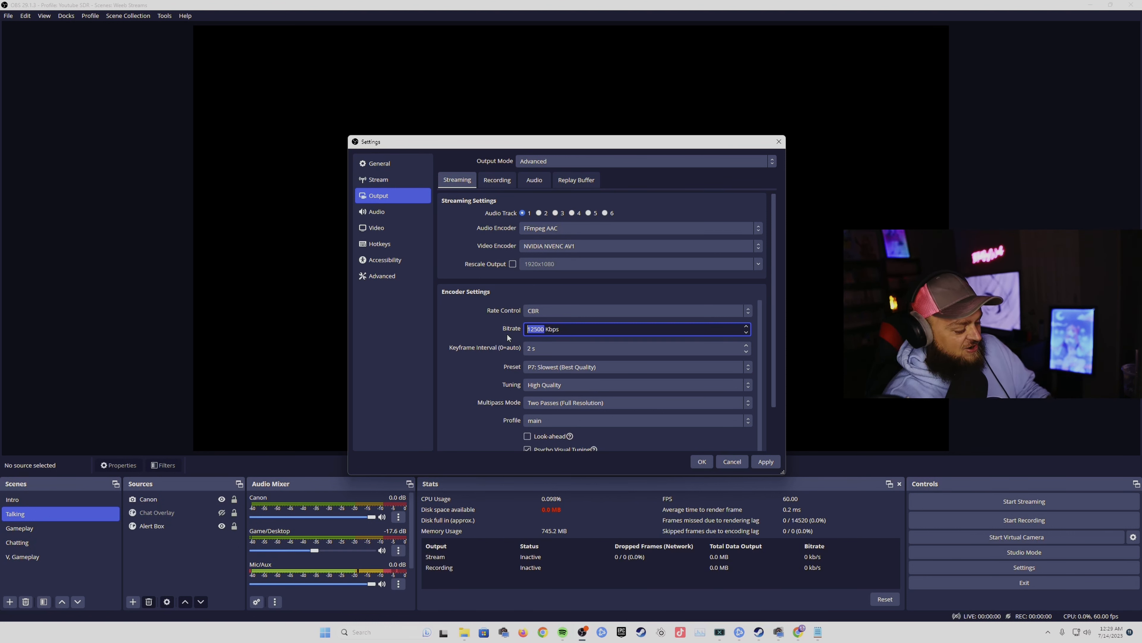
pyautogui.write('188')
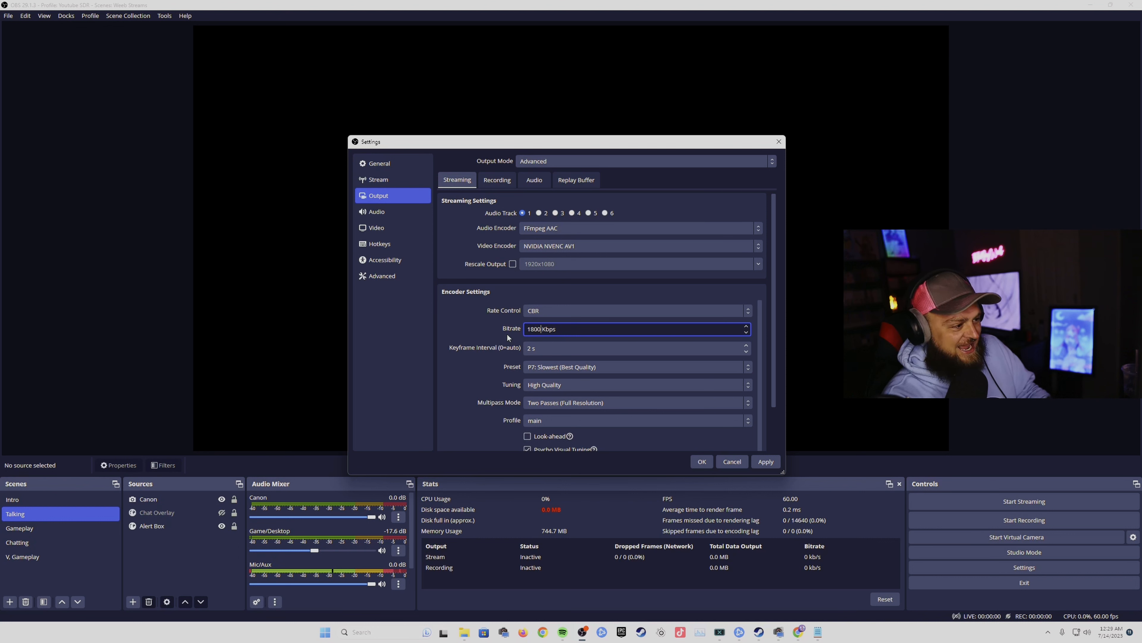
pyautogui.write('000')
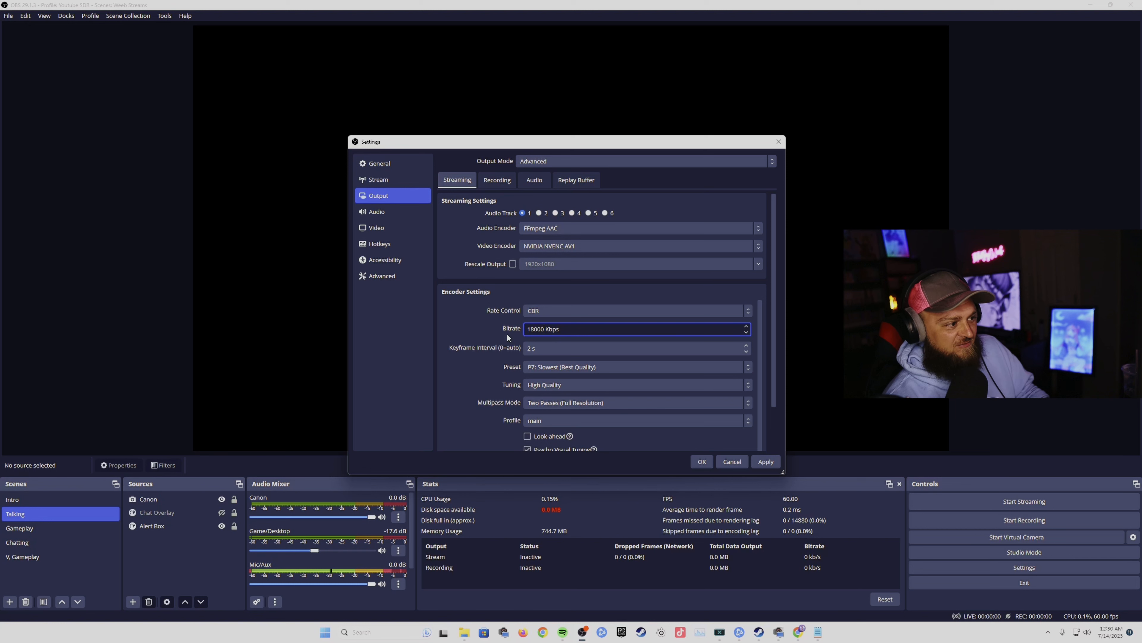
pyautogui.press('BackSpace')
pyautogui.press('BackSpace')
pyautogui.press('BackSpace')
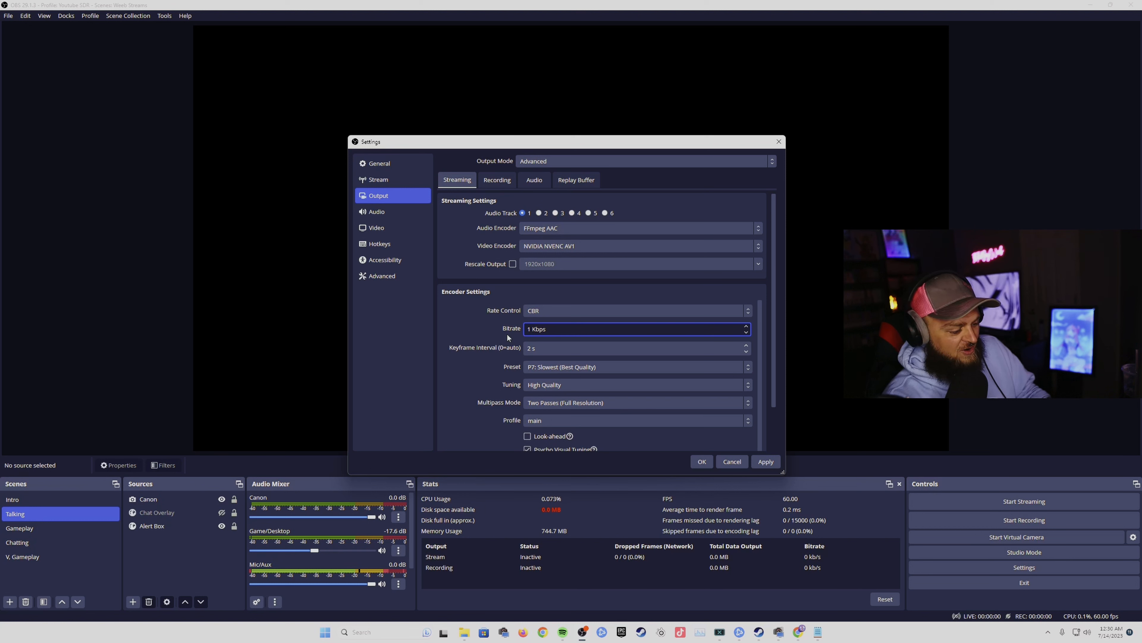
pyautogui.press('BackSpace')
pyautogui.write('22000')
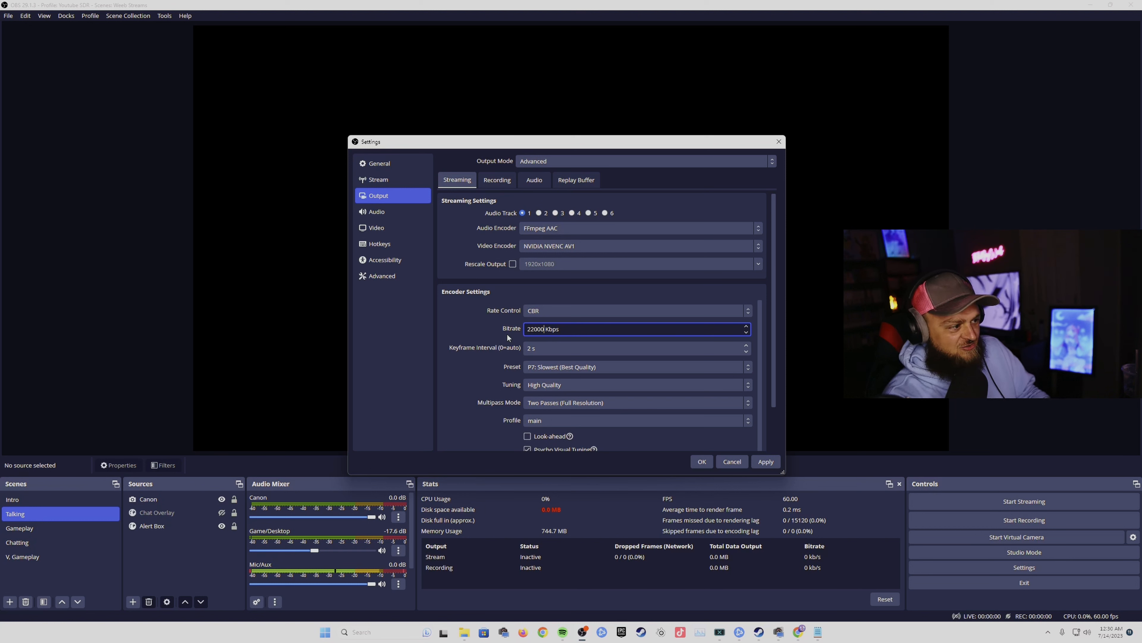
pyautogui.press('BackSpace')
pyautogui.write('500')
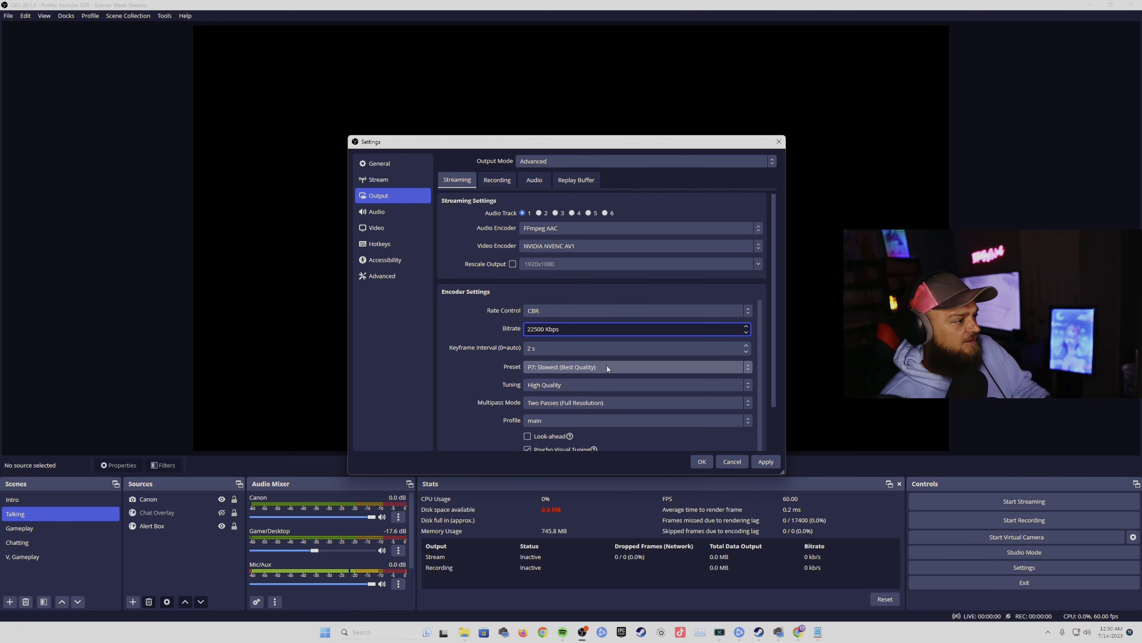
# Set the streaming bitrate to 12500 Kbps and select P7: Slowest (Best Quality) as the encoder preset.
pyautogui.doubleClick(545, 330)
pyautogui.write('12500')
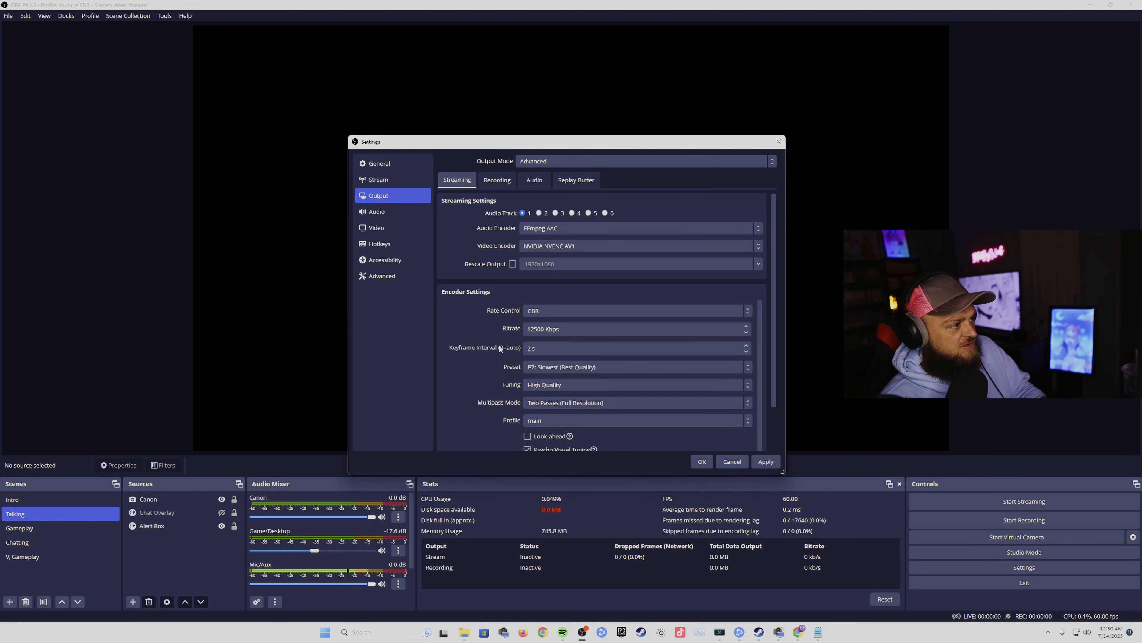
pyautogui.scroll(-3, 769, 327)
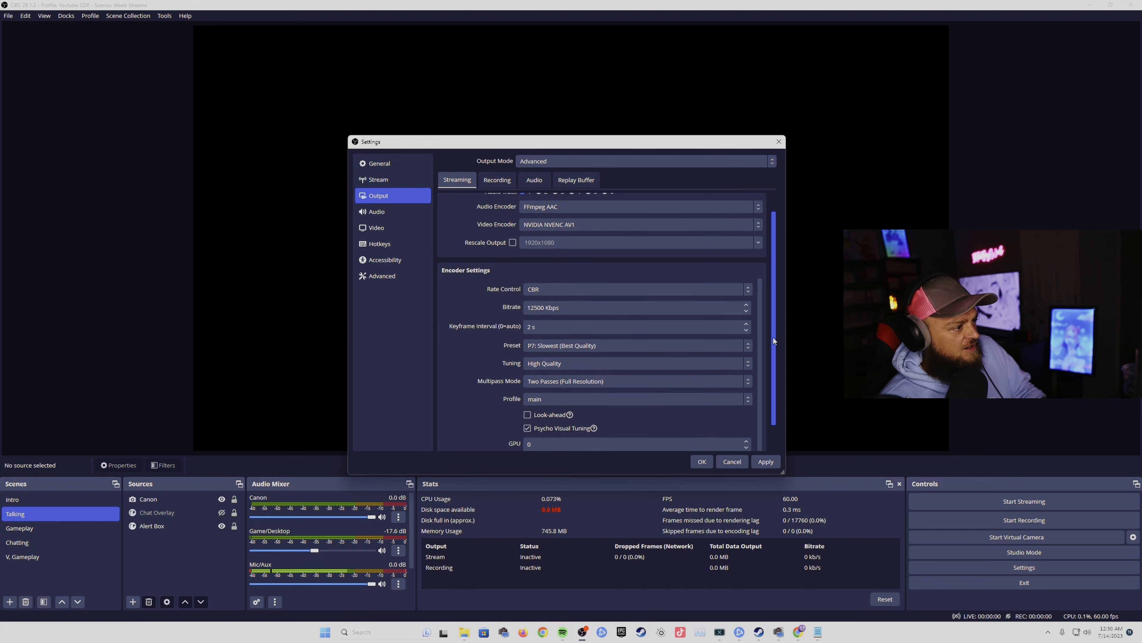
pyautogui.click(584, 320)
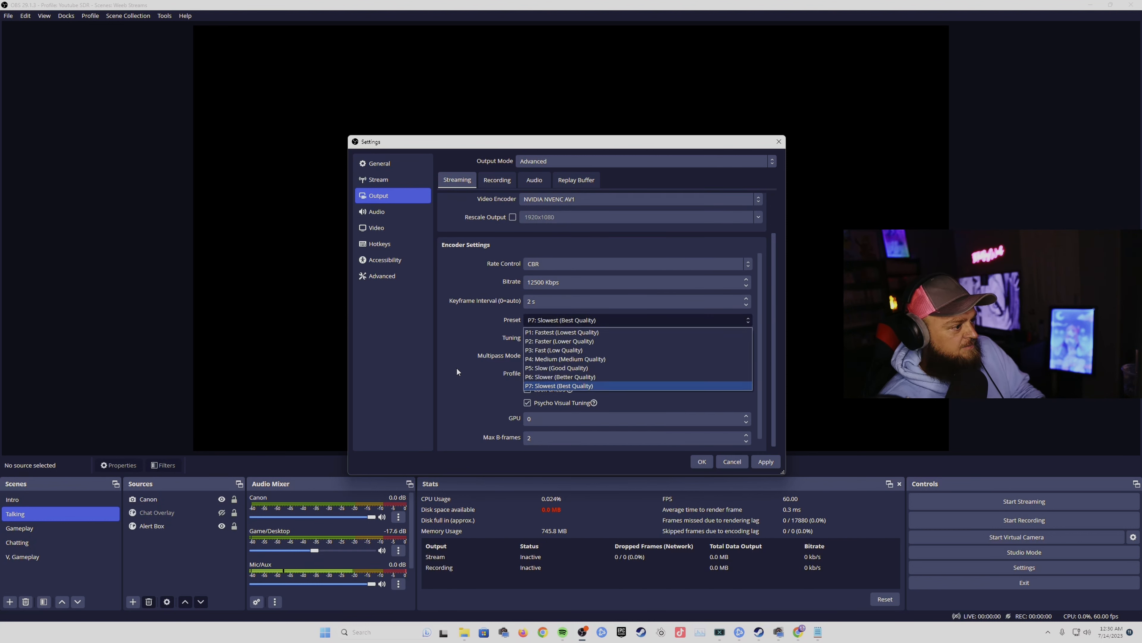
pyautogui.click(546, 386)
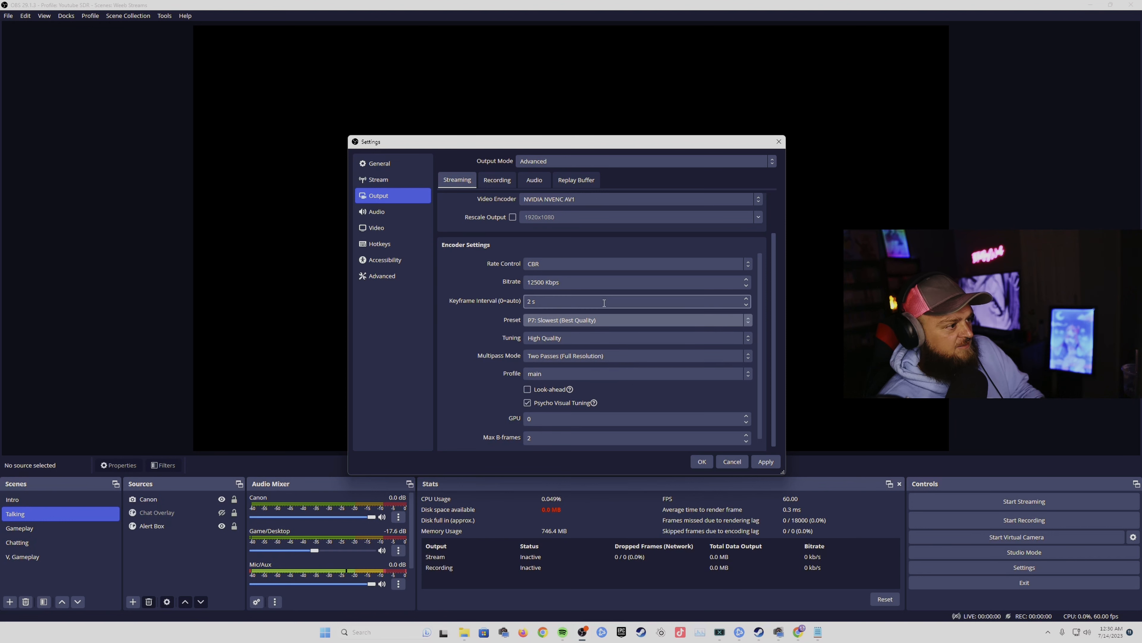
pyautogui.click(548, 323)
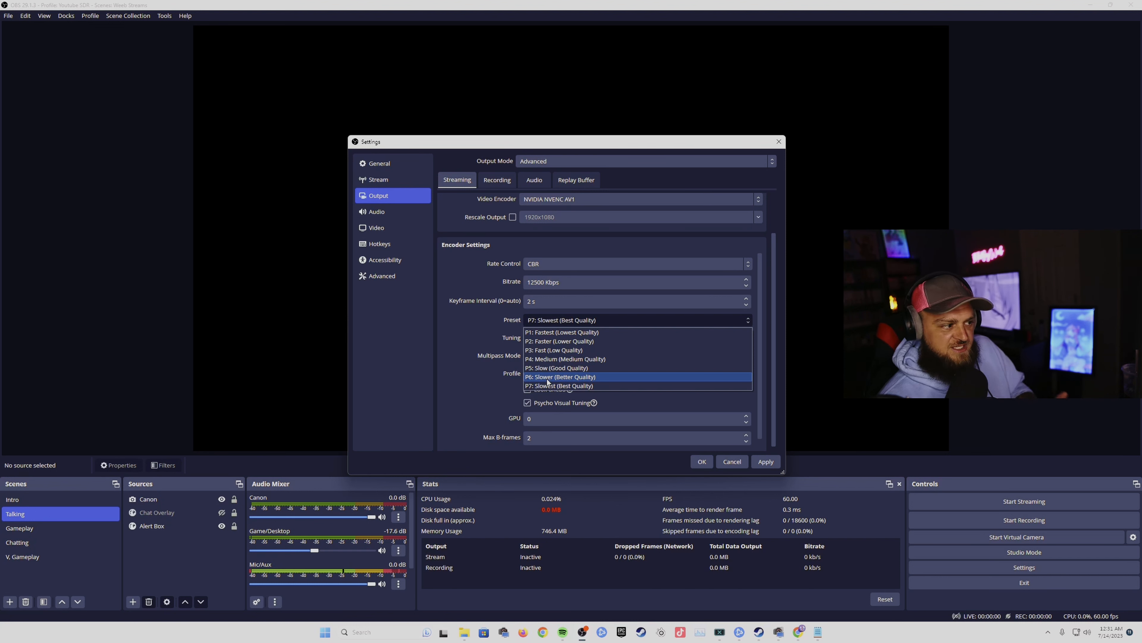
pyautogui.click(482, 374)
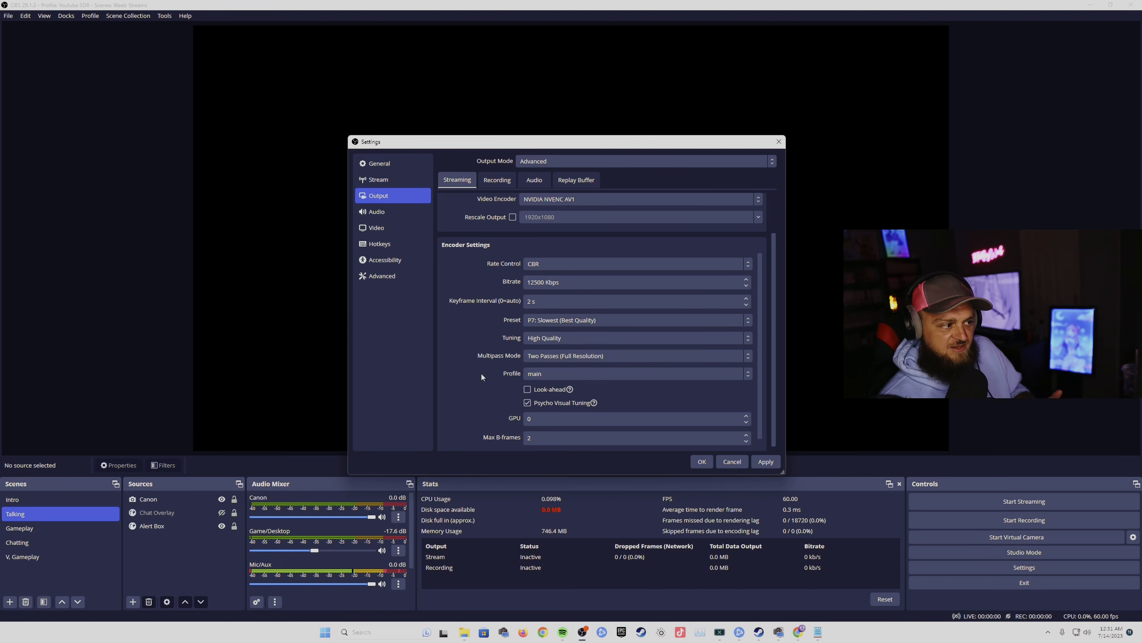
# Select Two Passes (Full Resolution) as the multipass mode and check the encoder profile options.
pyautogui.click(549, 356)
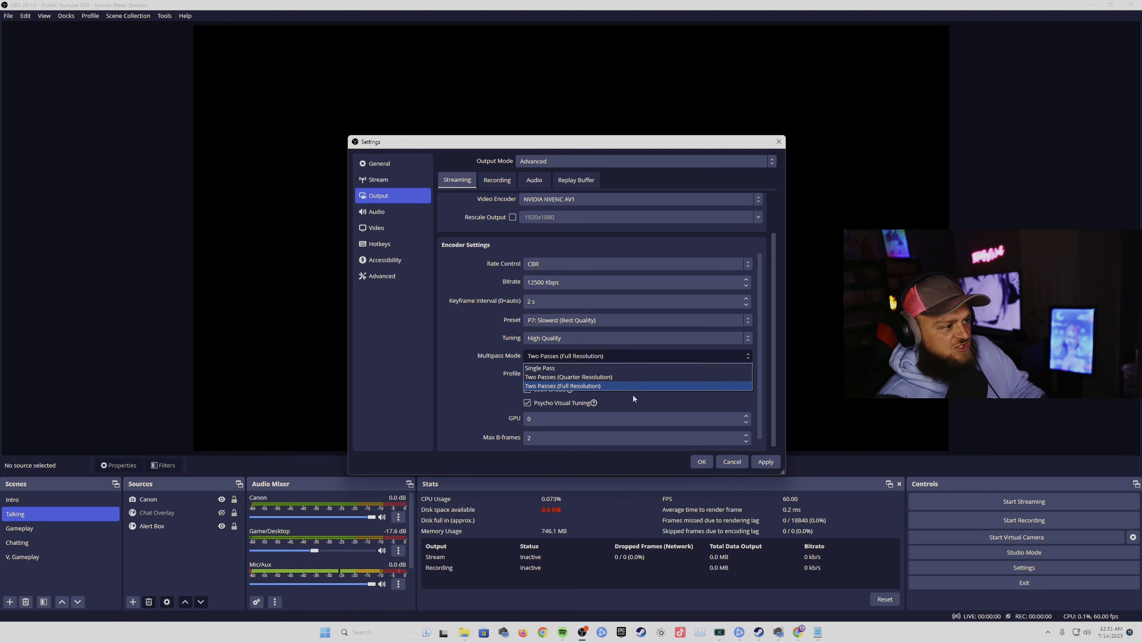
pyautogui.click(550, 385)
pyautogui.click(556, 375)
pyautogui.click(483, 368)
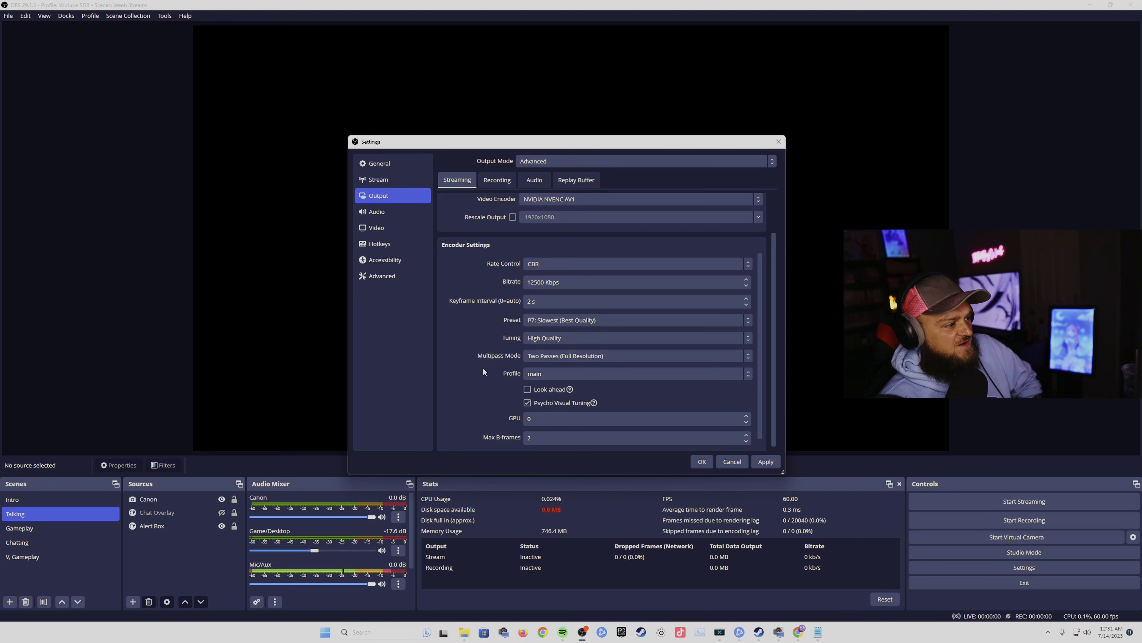
# Set the automatic reconnect retry delay to 2 s and the maximum retries to 100, apply the changes and close the settings.
pyautogui.scroll(-2, 760, 358)
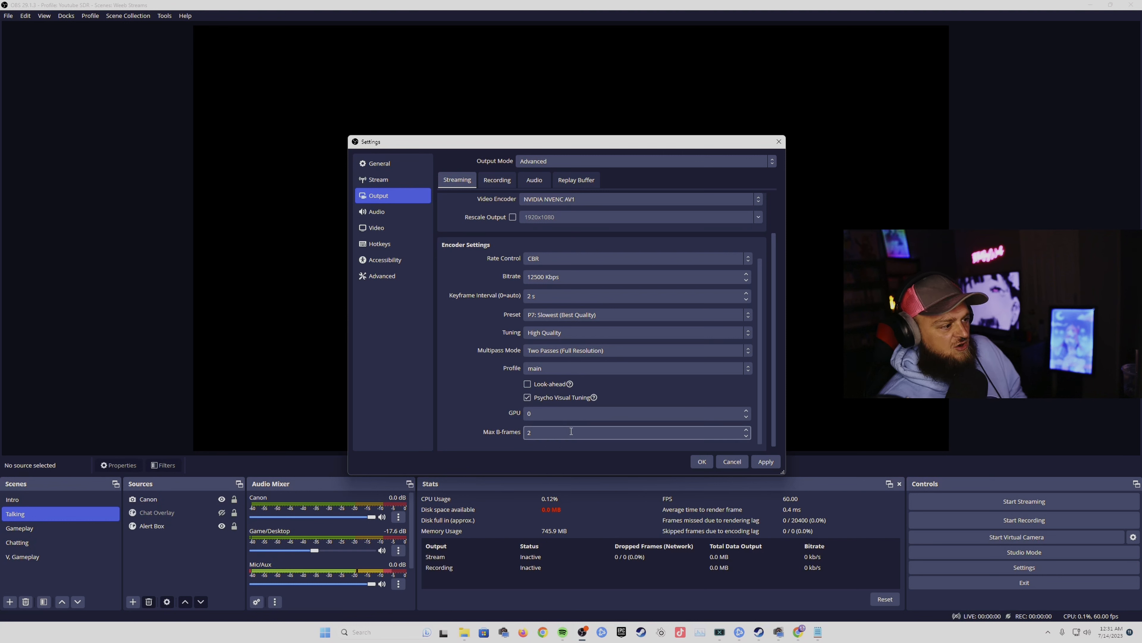
pyautogui.click(392, 276)
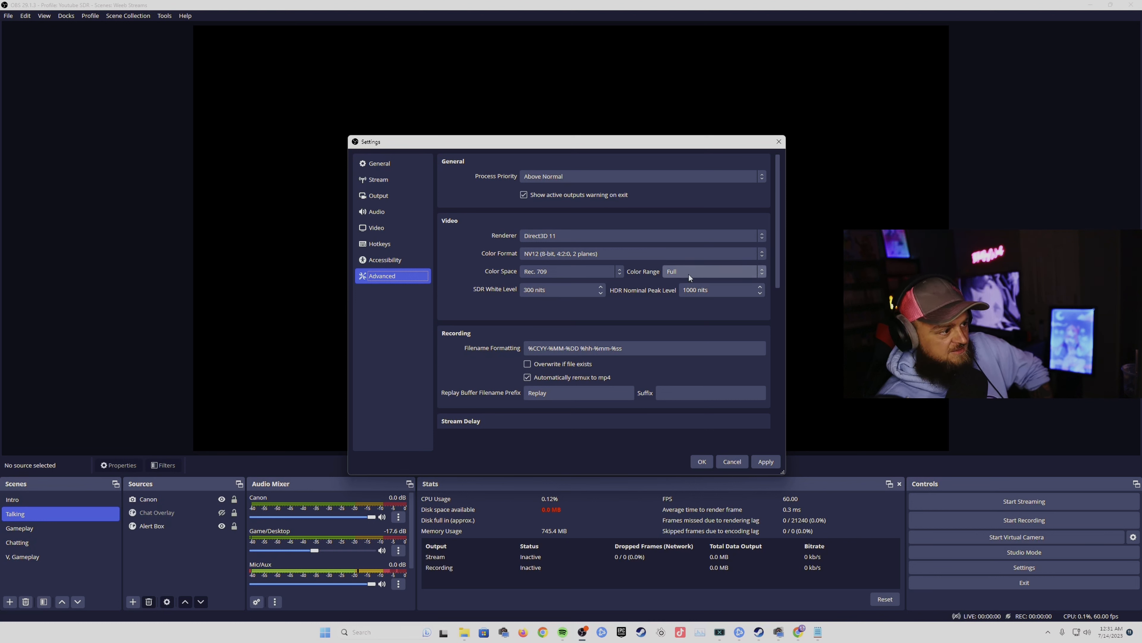
pyautogui.moveTo(778, 252); pyautogui.dragTo(766, 394)
pyautogui.click(610, 242)
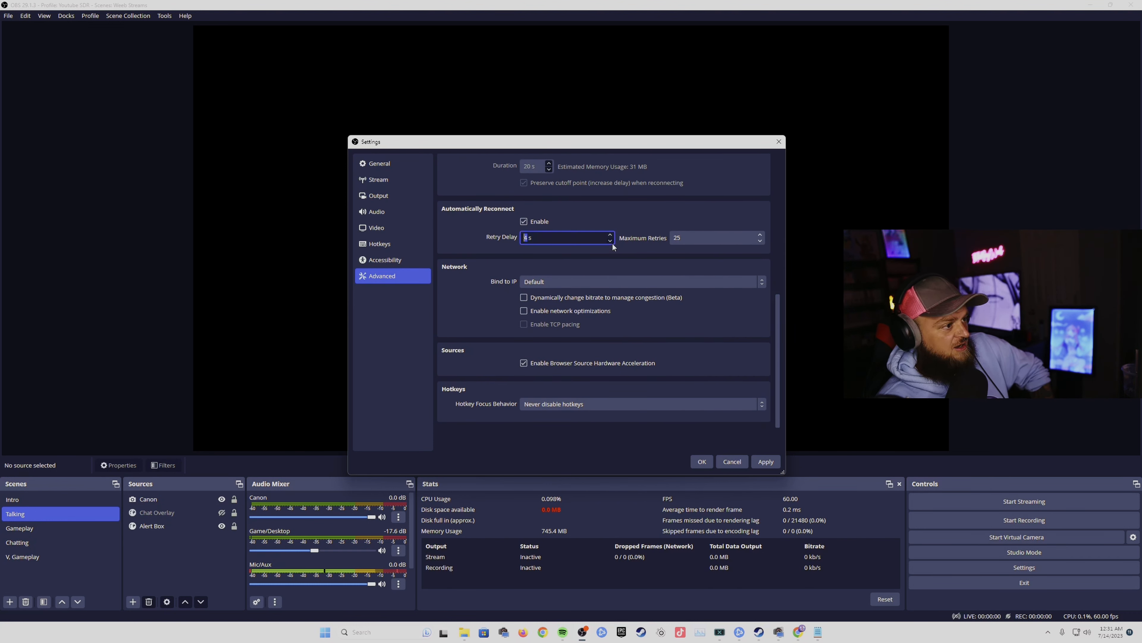
pyautogui.click(611, 241)
pyautogui.click(611, 241)
pyautogui.moveTo(690, 240); pyautogui.dragTo(596, 235)
pyautogui.write('100')
pyautogui.click(766, 461)
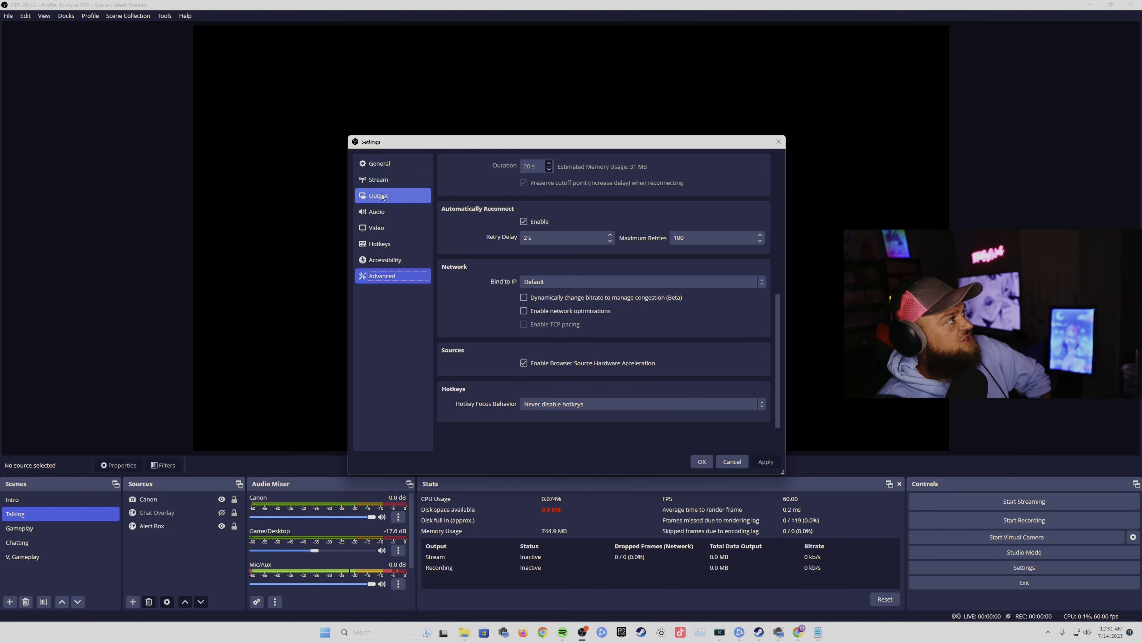
pyautogui.click(733, 461)
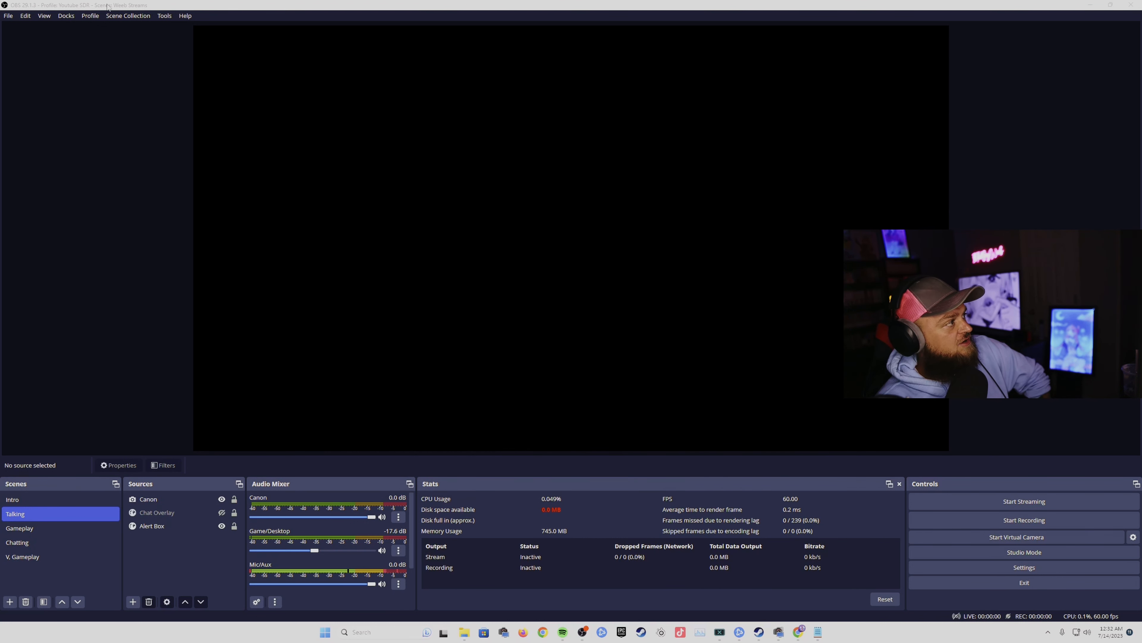
# Switch to the Youtube profile and open its stream settings.
pyautogui.click(90, 16)
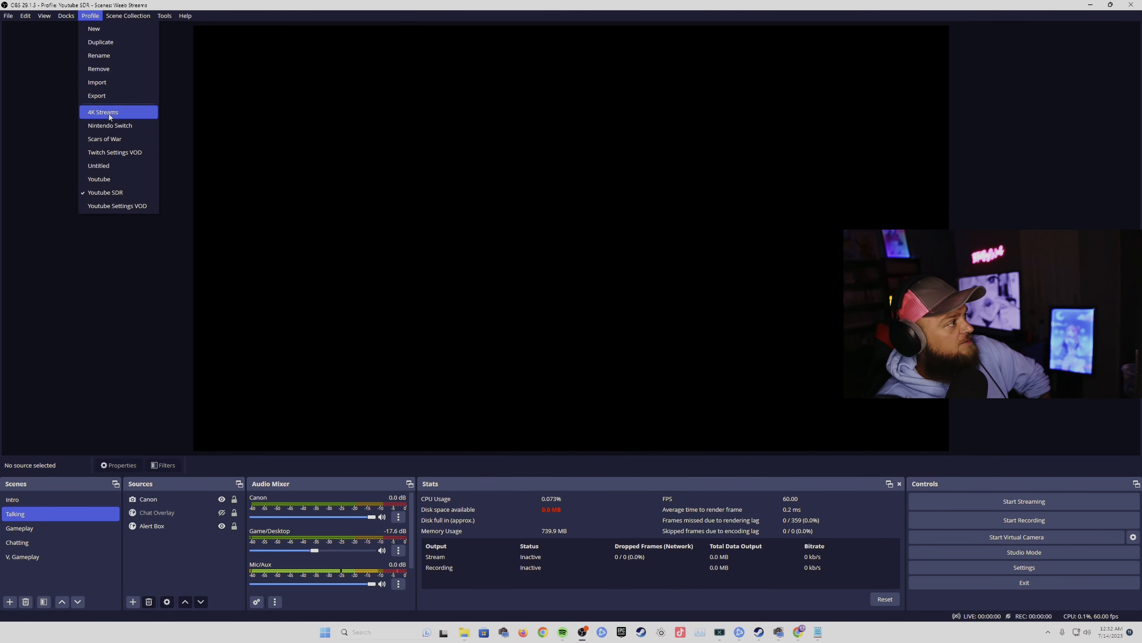
pyautogui.click(108, 181)
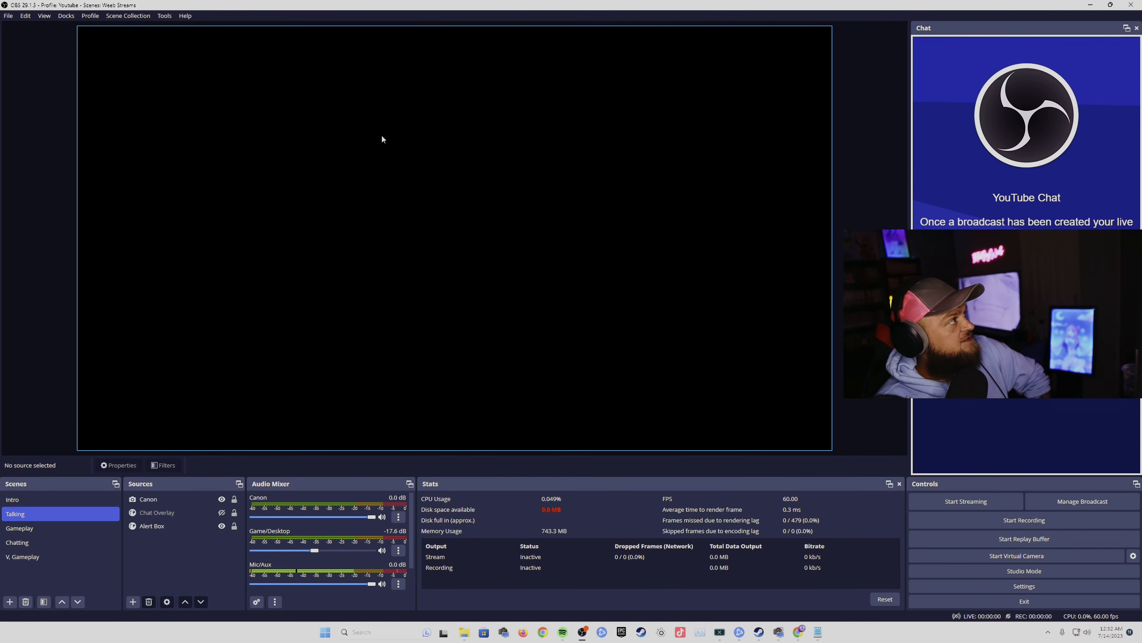
pyautogui.click(1012, 586)
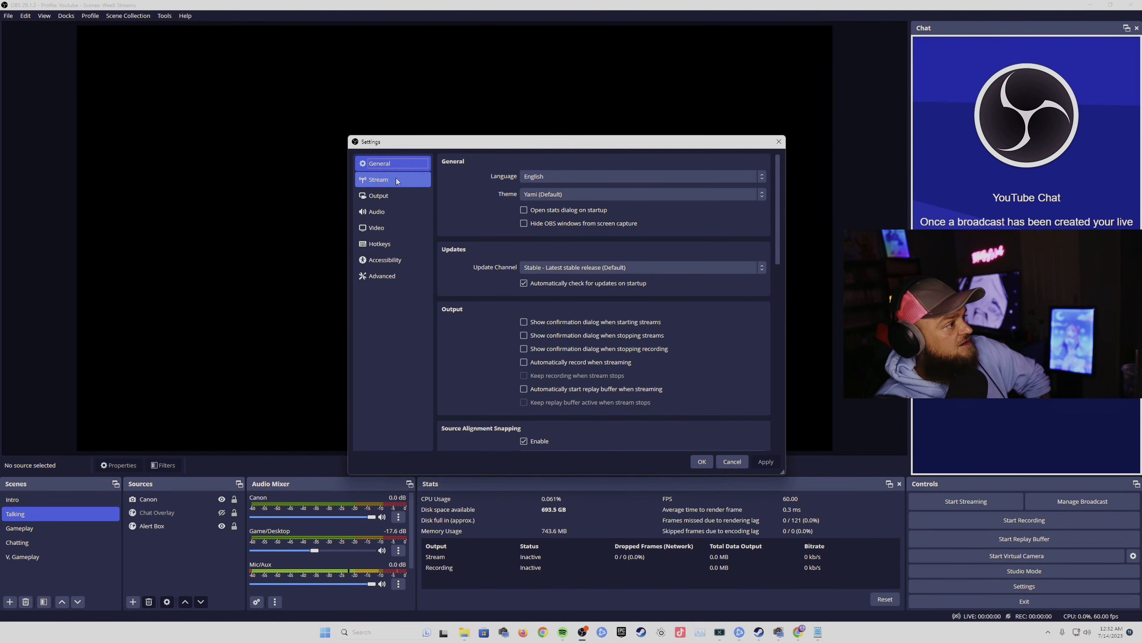
pyautogui.click(397, 180)
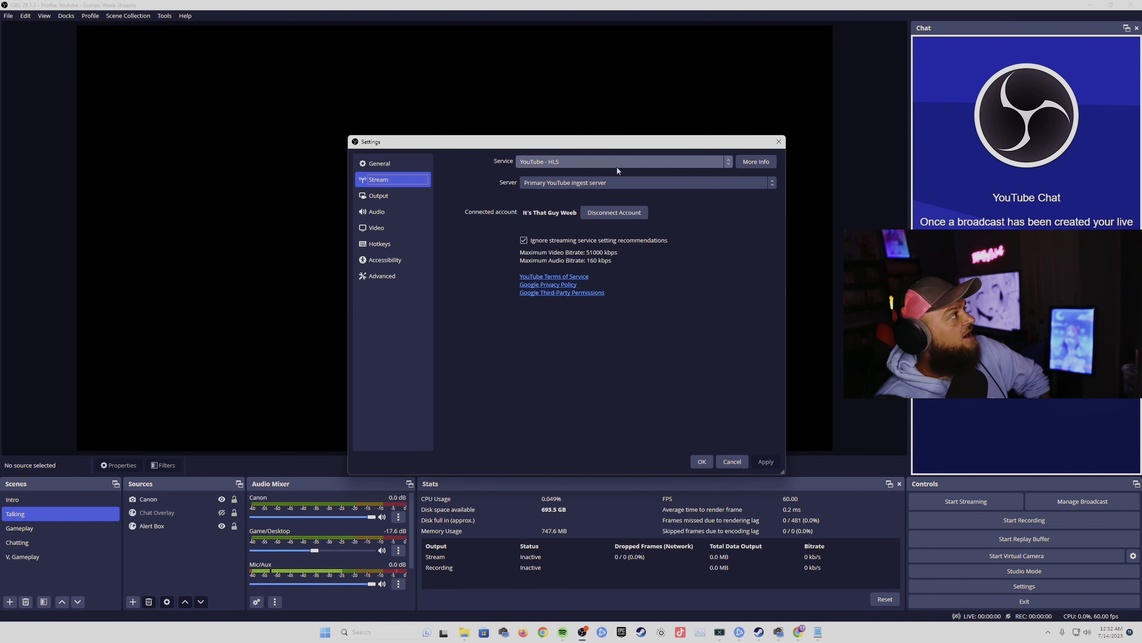
# Choose YouTube - HLS from the full list of streaming services and apply the settings.
pyautogui.click(557, 163)
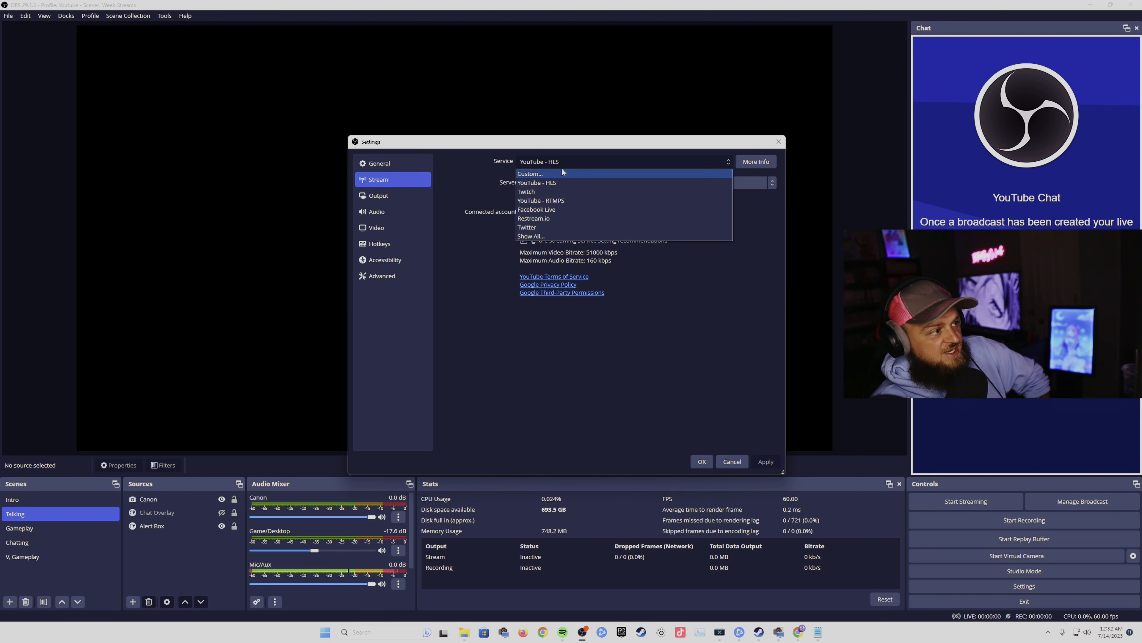
pyautogui.click(539, 237)
pyautogui.moveTo(730, 188); pyautogui.dragTo(733, 327)
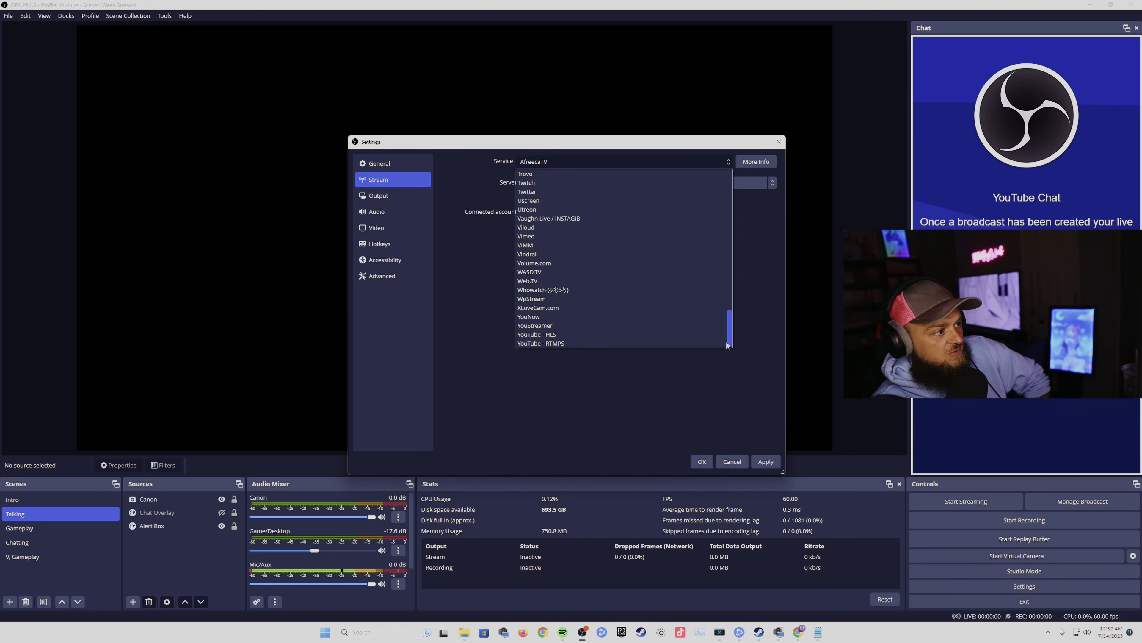
pyautogui.click(535, 334)
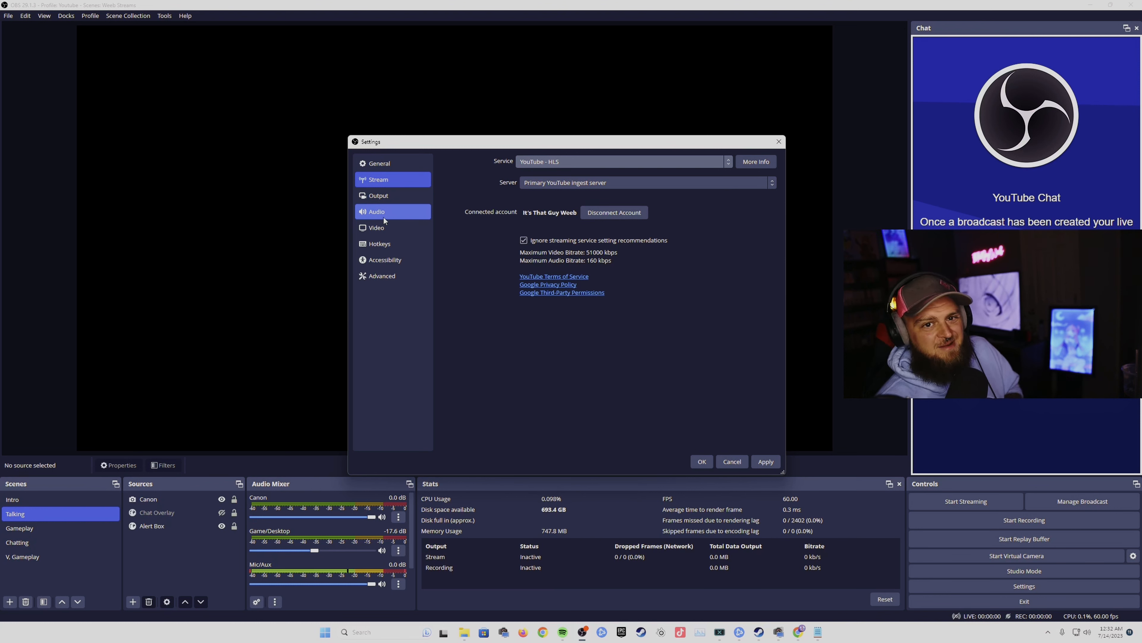
pyautogui.click(381, 196)
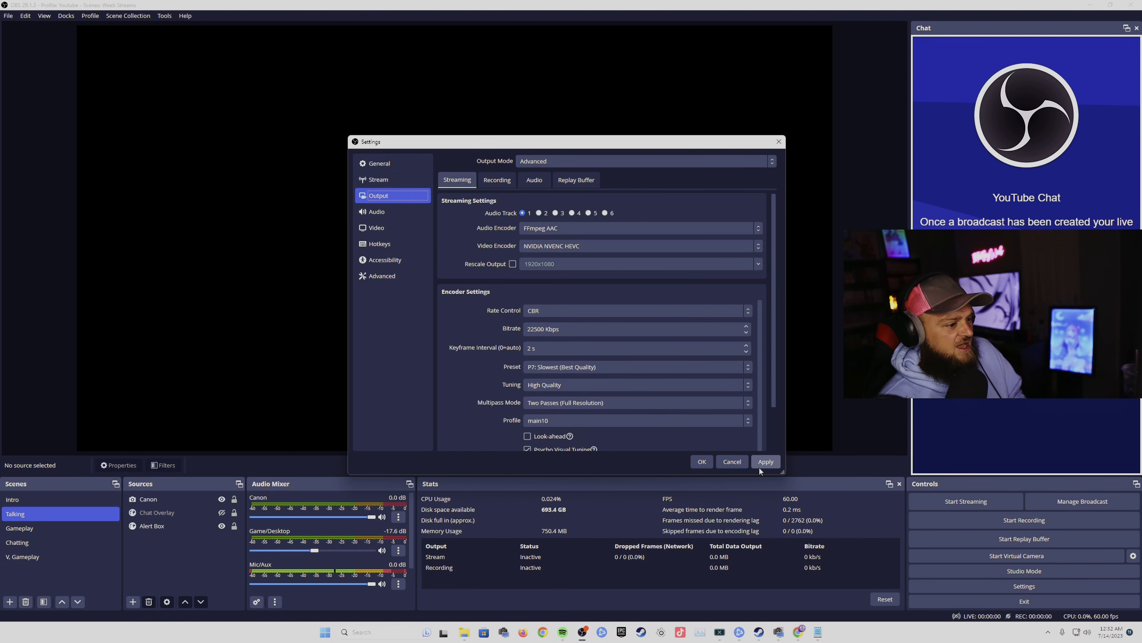
pyautogui.click(760, 467)
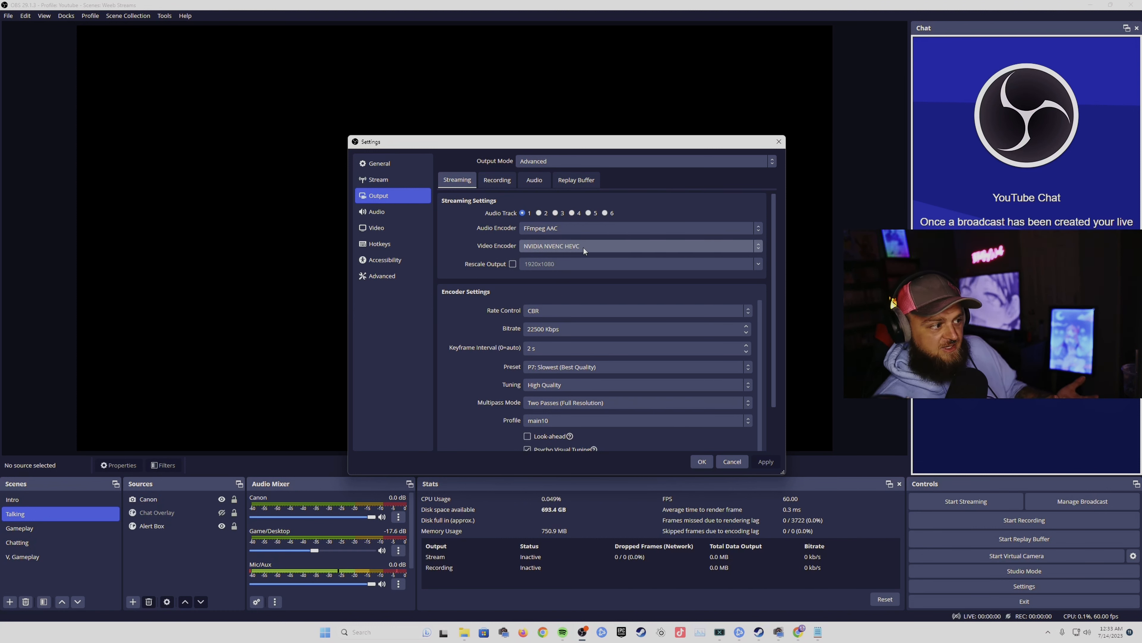
# Check the streaming bitrate and the available output (scaled) resolutions of this profile.
pyautogui.doubleClick(544, 329)
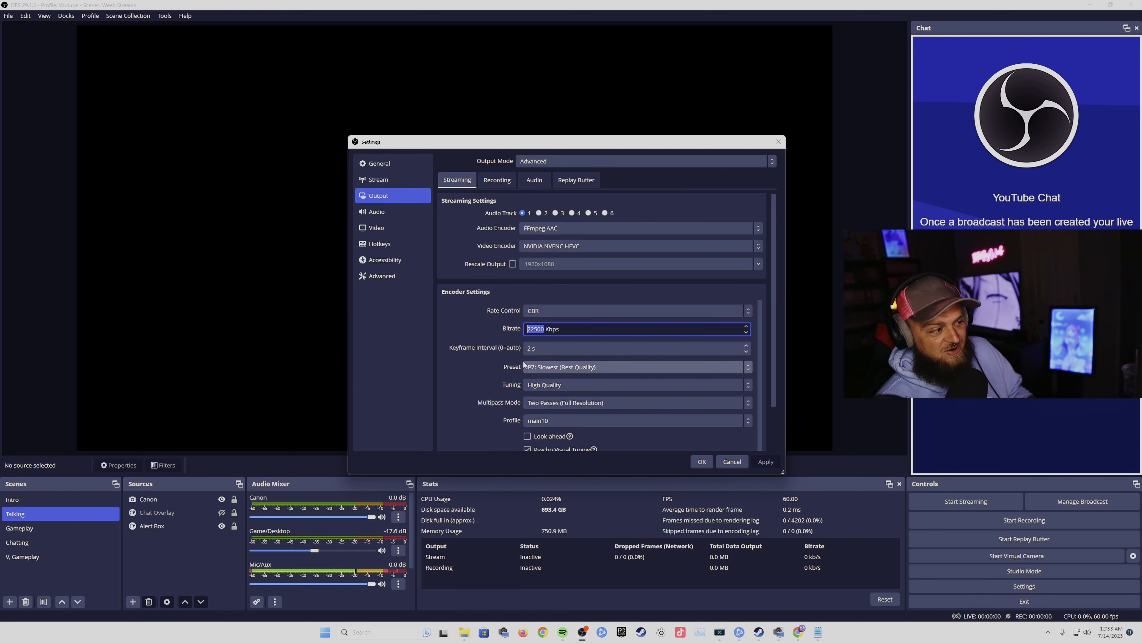
pyautogui.click(479, 323)
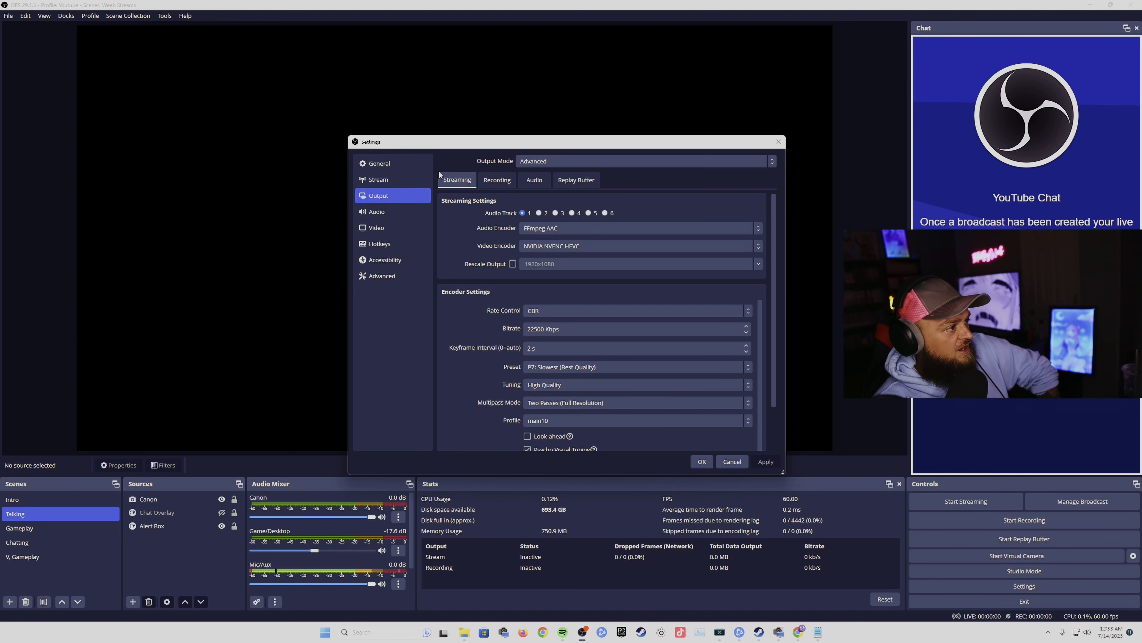
pyautogui.click(400, 226)
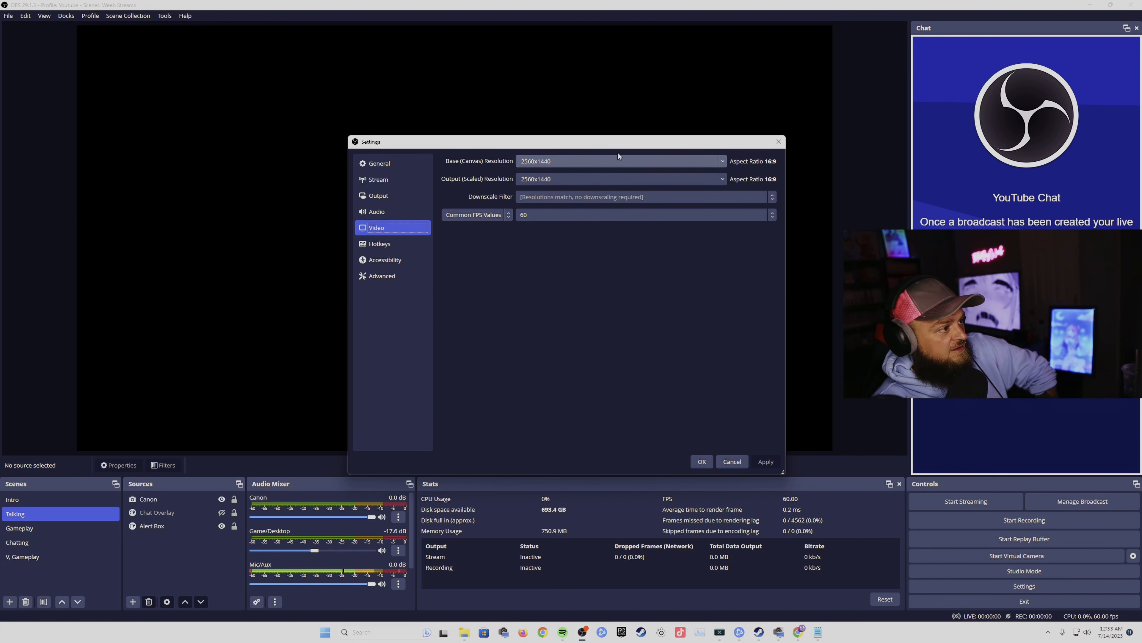
pyautogui.click(587, 179)
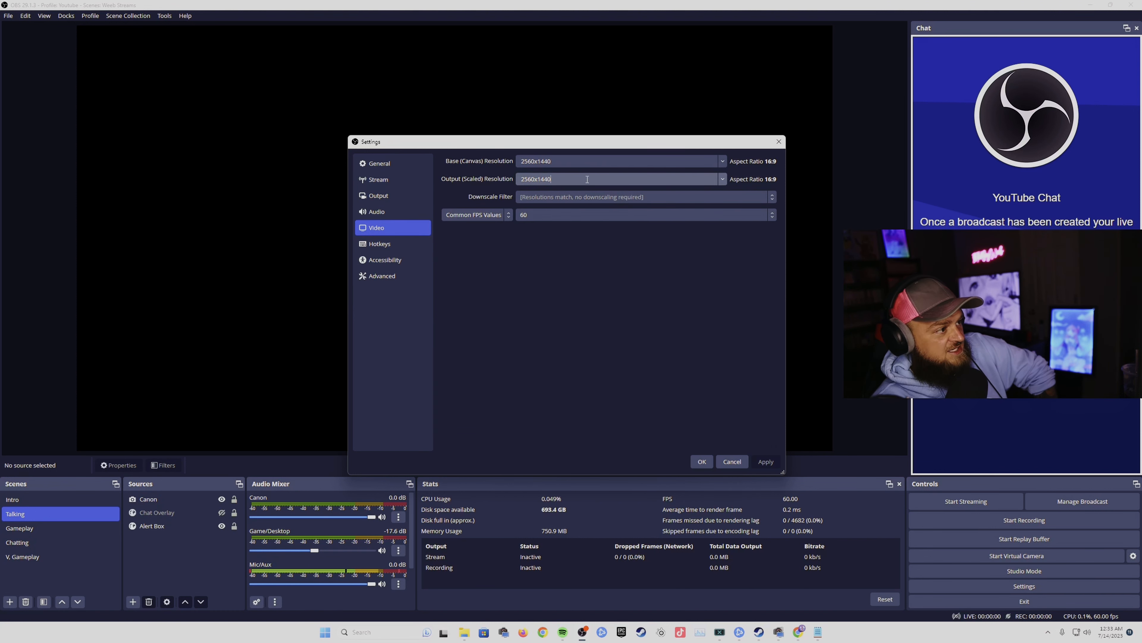
pyautogui.click(723, 179)
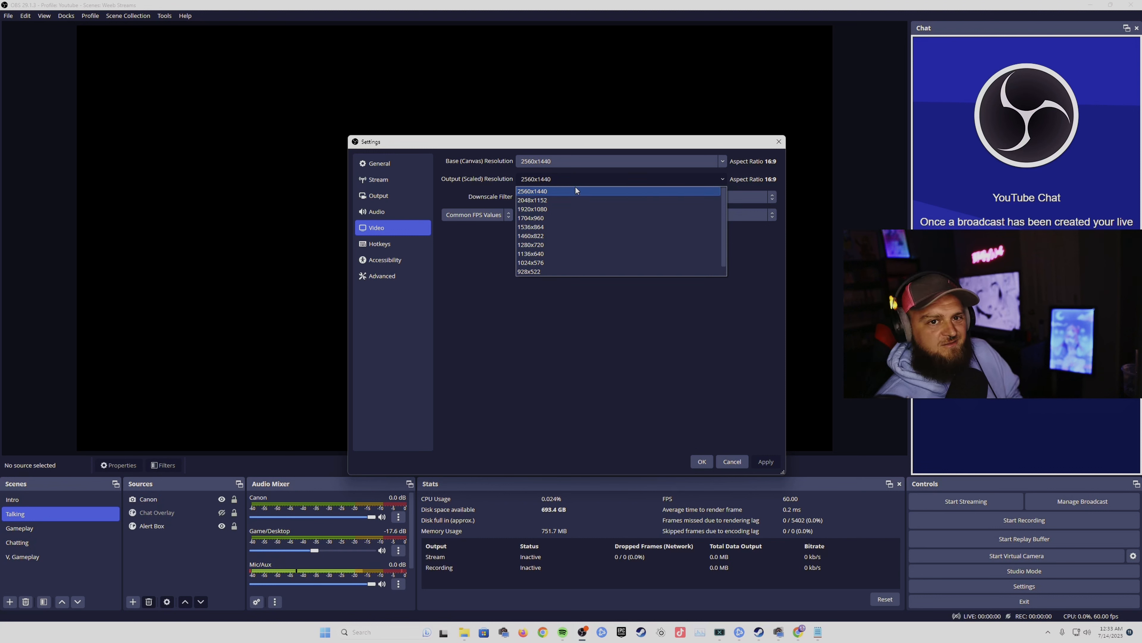
pyautogui.click(495, 177)
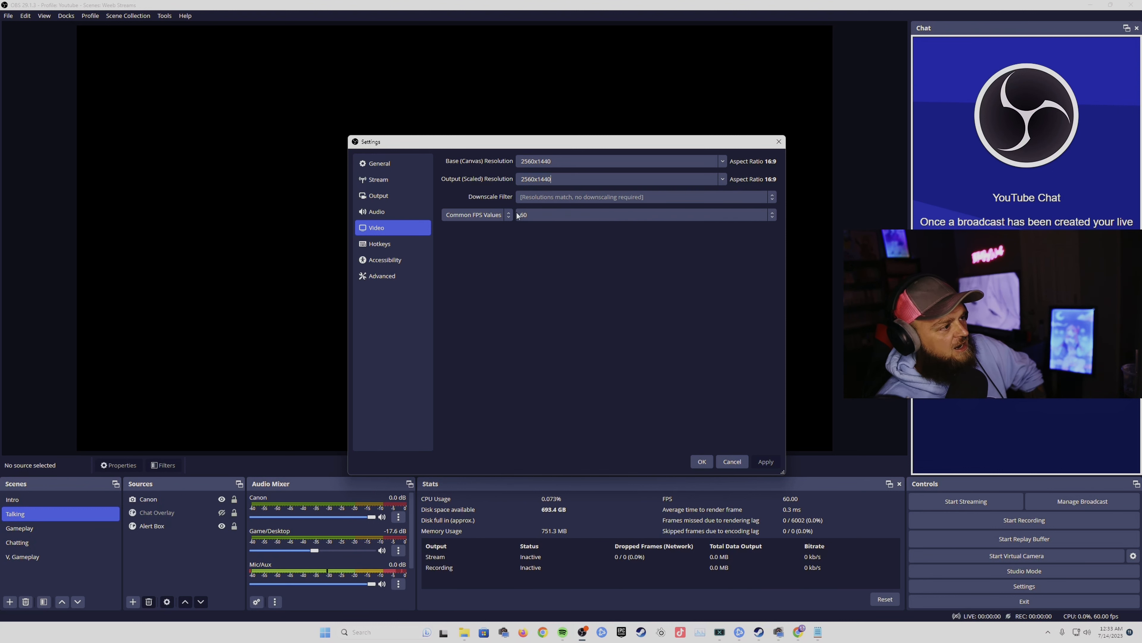
# Review the streaming video encoder options and select NVIDIA NVENC HEVC.
pyautogui.click(378, 199)
pyautogui.moveTo(774, 222); pyautogui.dragTo(773, 236)
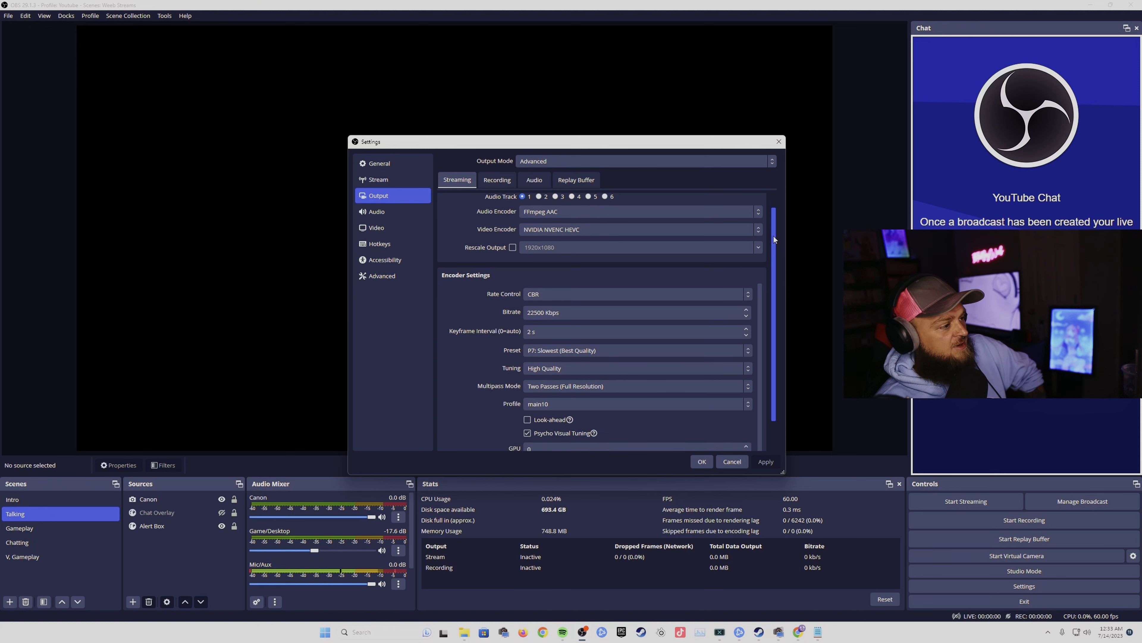
pyautogui.click(756, 233)
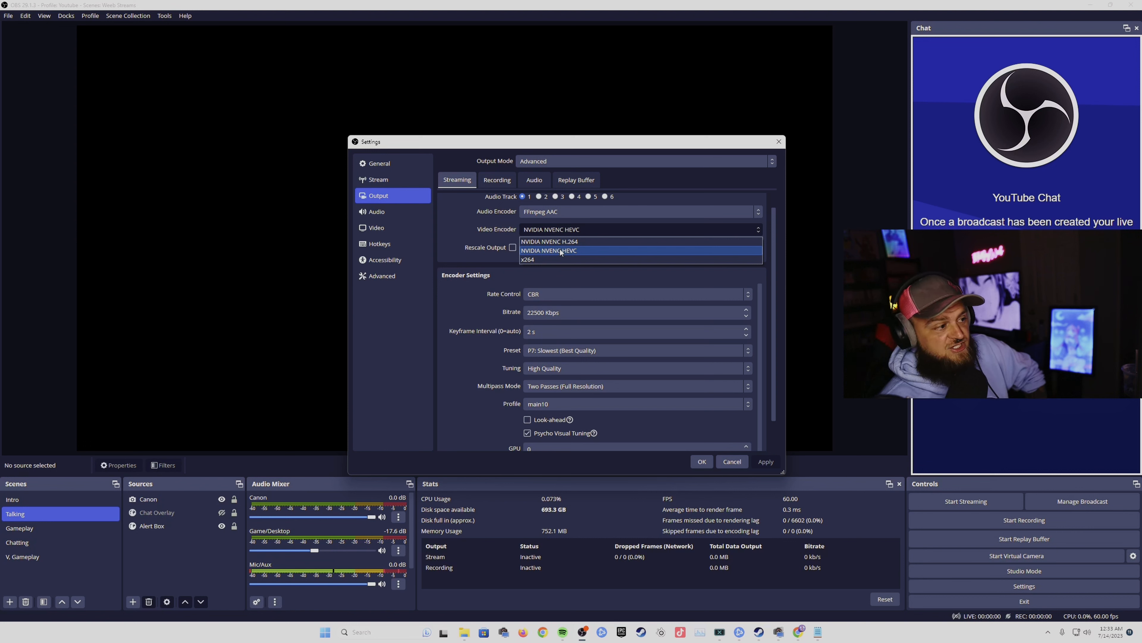
pyautogui.click(465, 298)
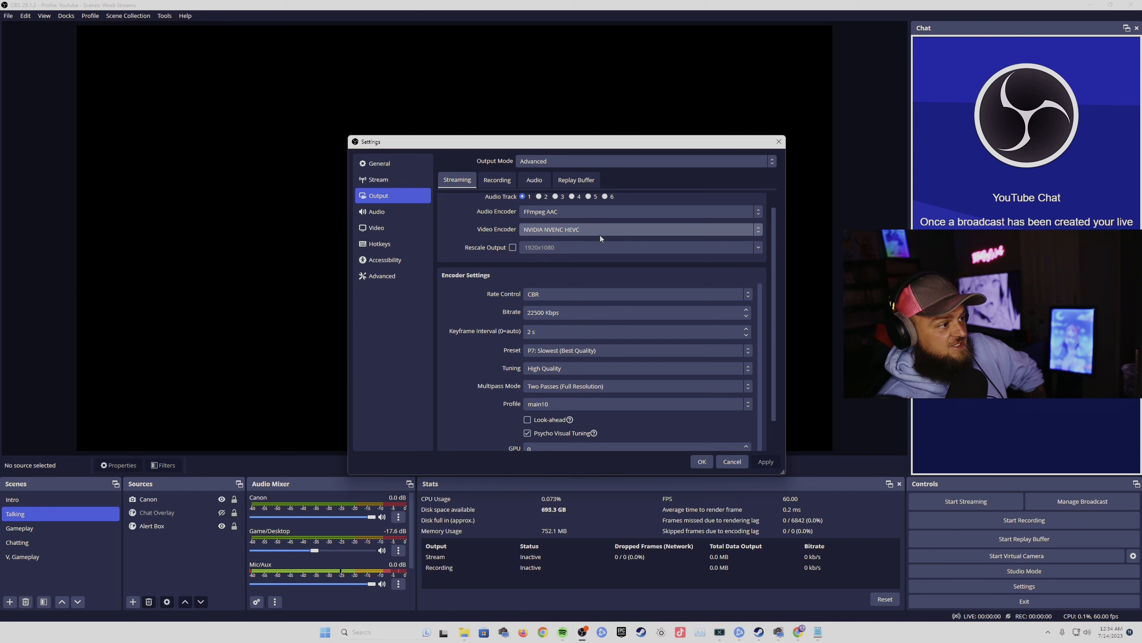
pyautogui.click(606, 229)
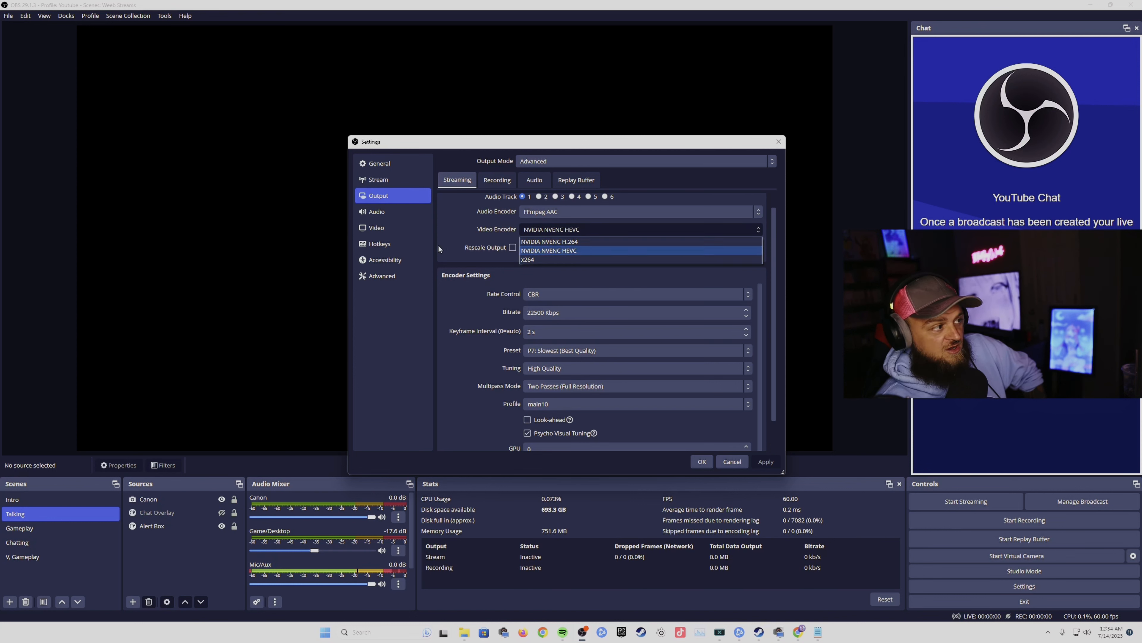
pyautogui.click(542, 253)
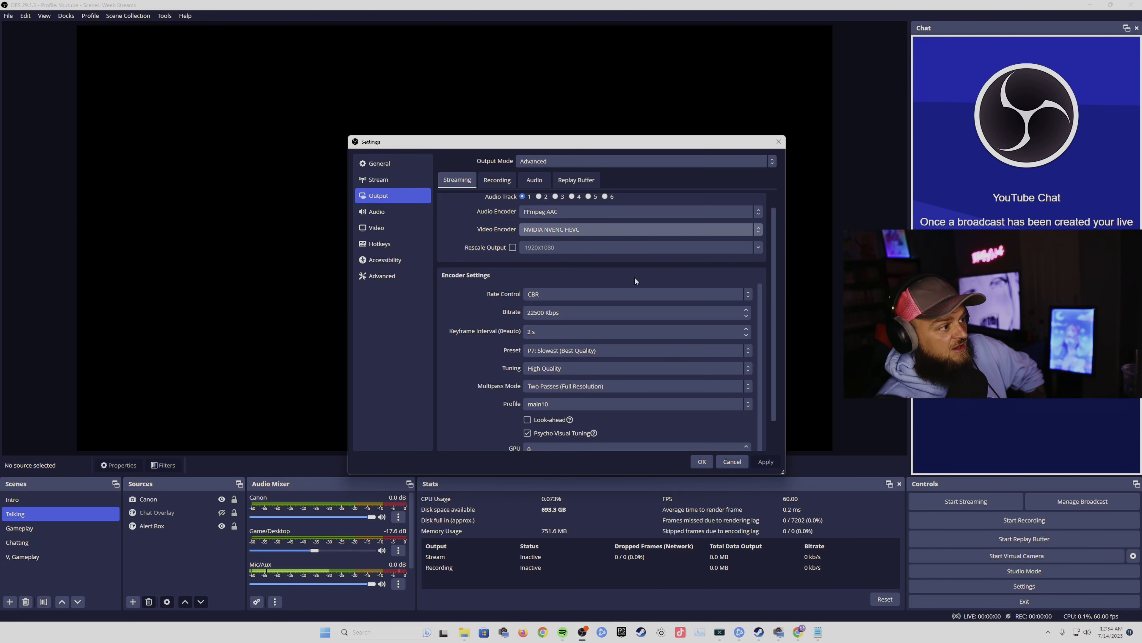
# Set the streaming bitrate of the HEVC encoder to 25000 Kbps.
pyautogui.moveTo(773, 276); pyautogui.dragTo(773, 303)
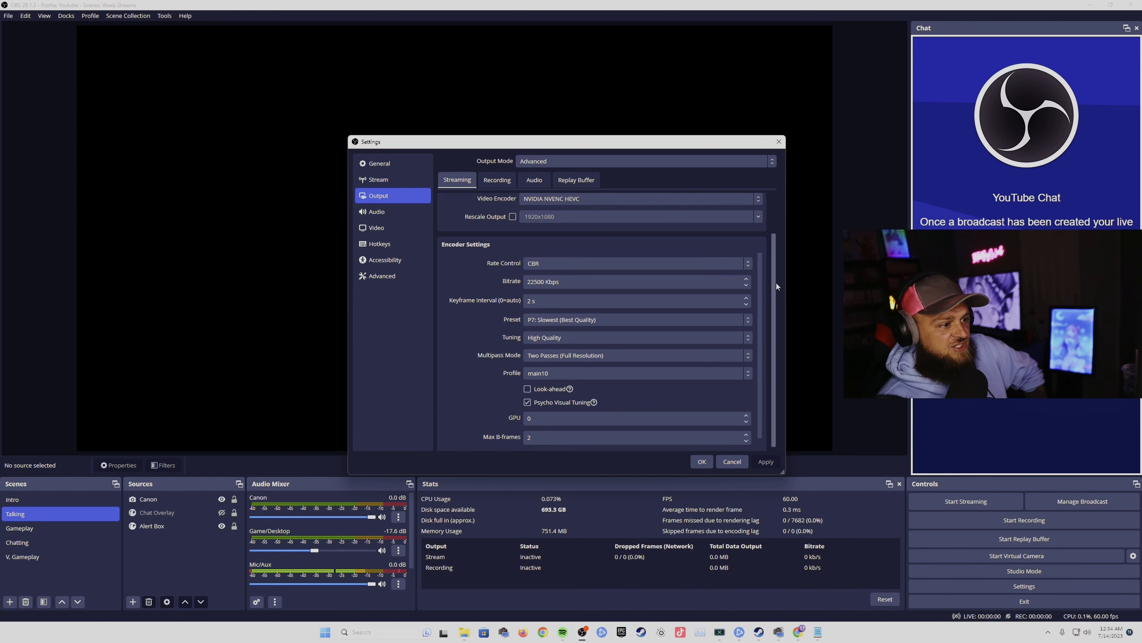
pyautogui.moveTo(774, 291); pyautogui.dragTo(772, 304)
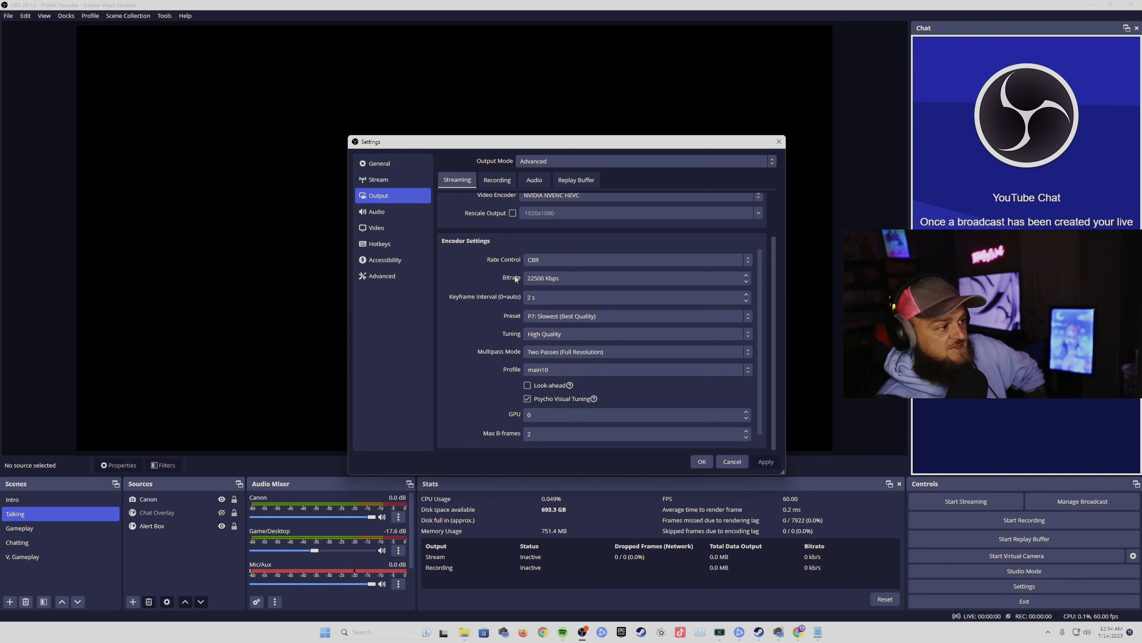
pyautogui.moveTo(540, 279); pyautogui.dragTo(516, 285)
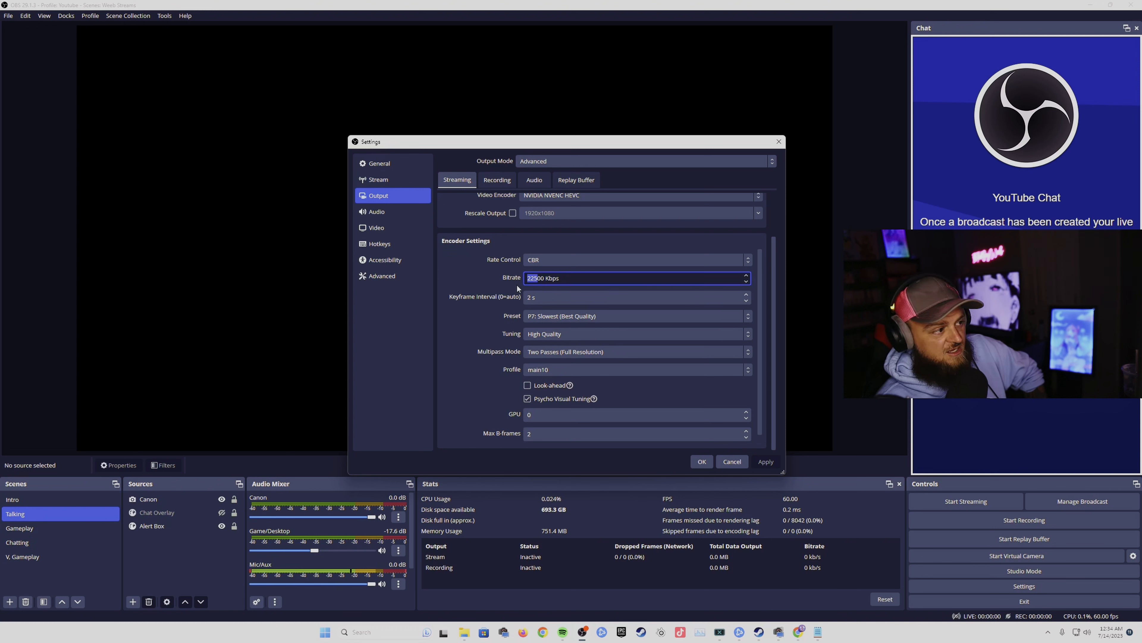
pyautogui.click(536, 280)
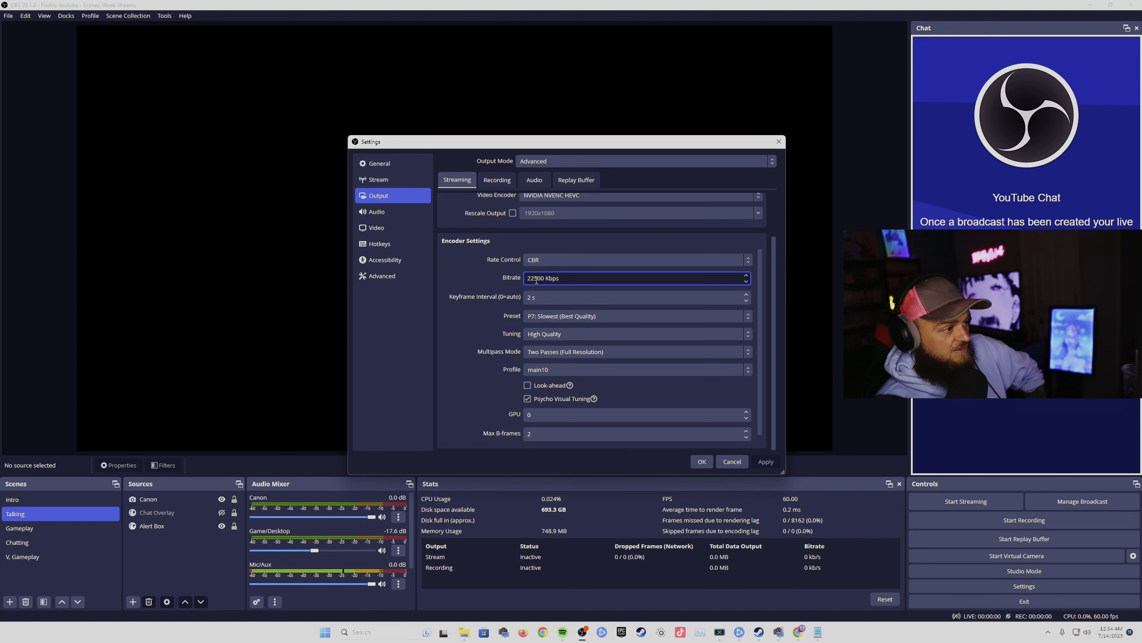
pyautogui.press('BackSpace')
pyautogui.press('BackSpace')
pyautogui.write('50')
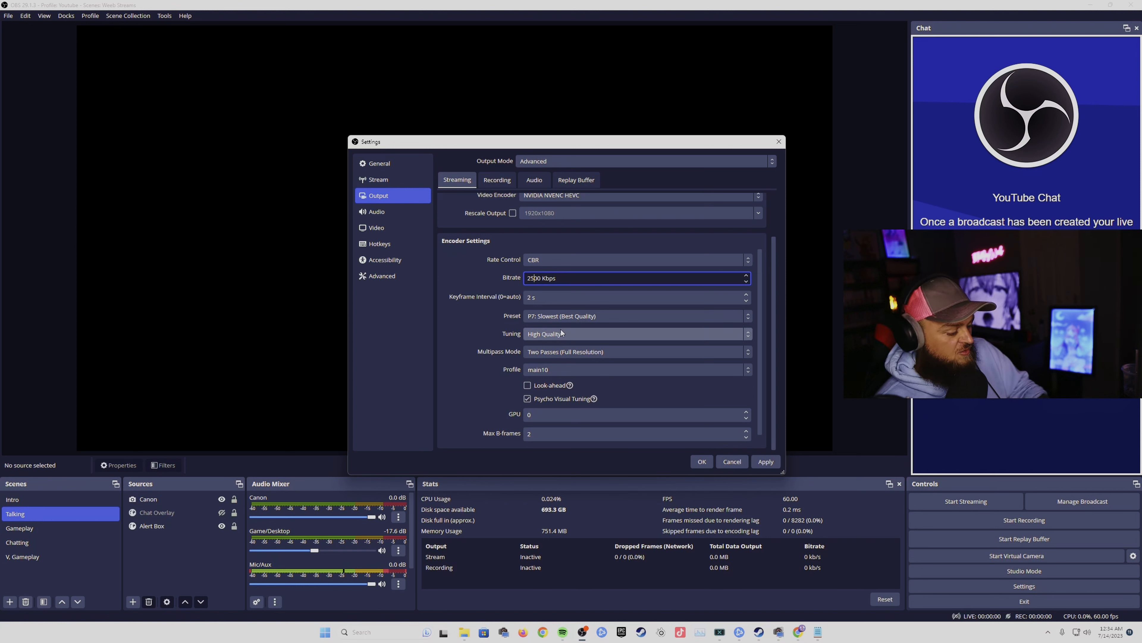
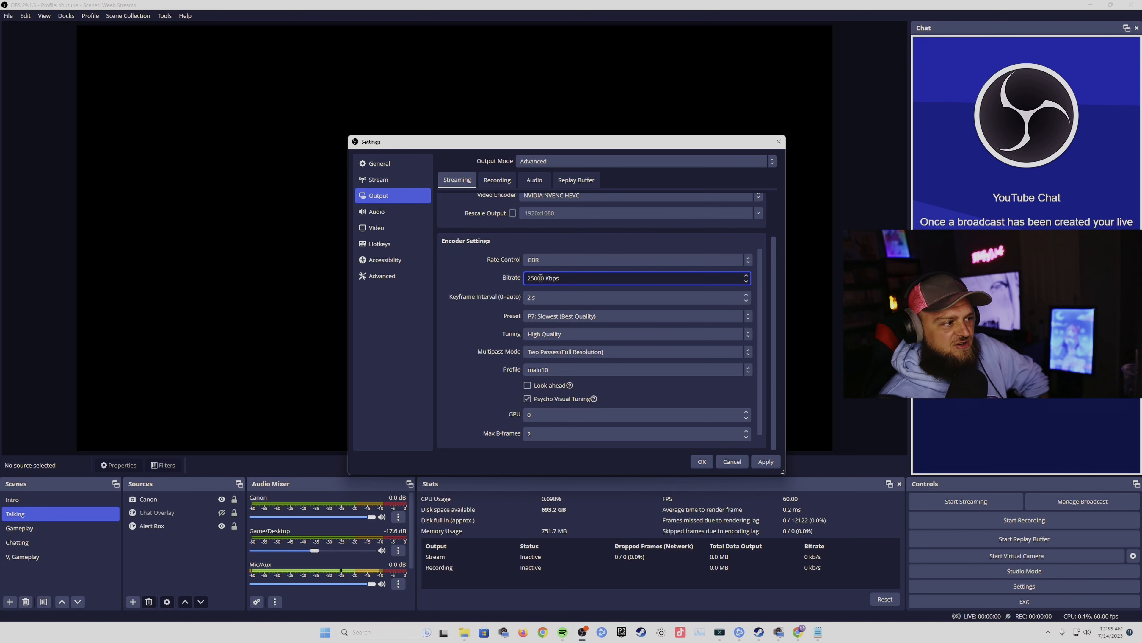
# Set the streaming bitrate of the HEVC encoder to 12500 Kbps.
pyautogui.moveTo(538, 278); pyautogui.dragTo(503, 279)
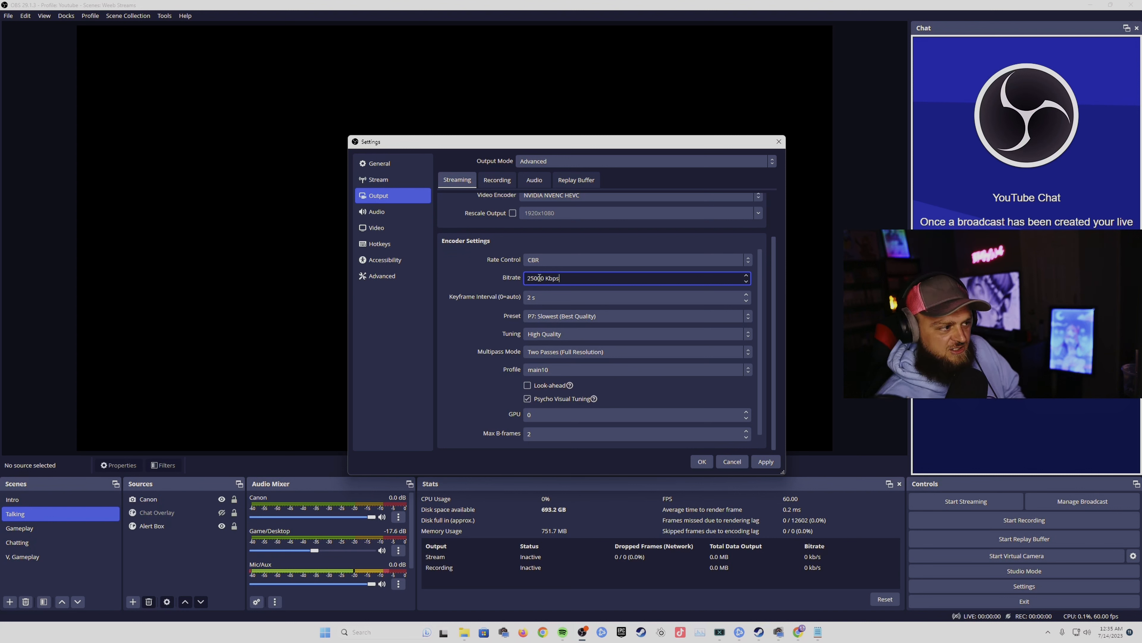
pyautogui.click(464, 275)
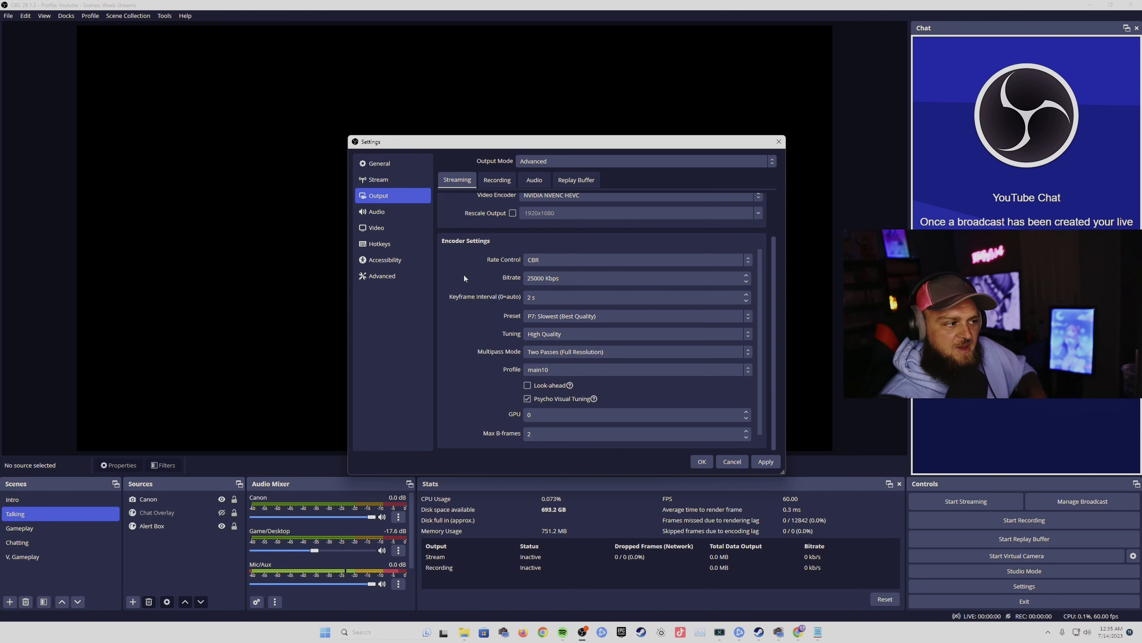
pyautogui.click(539, 279)
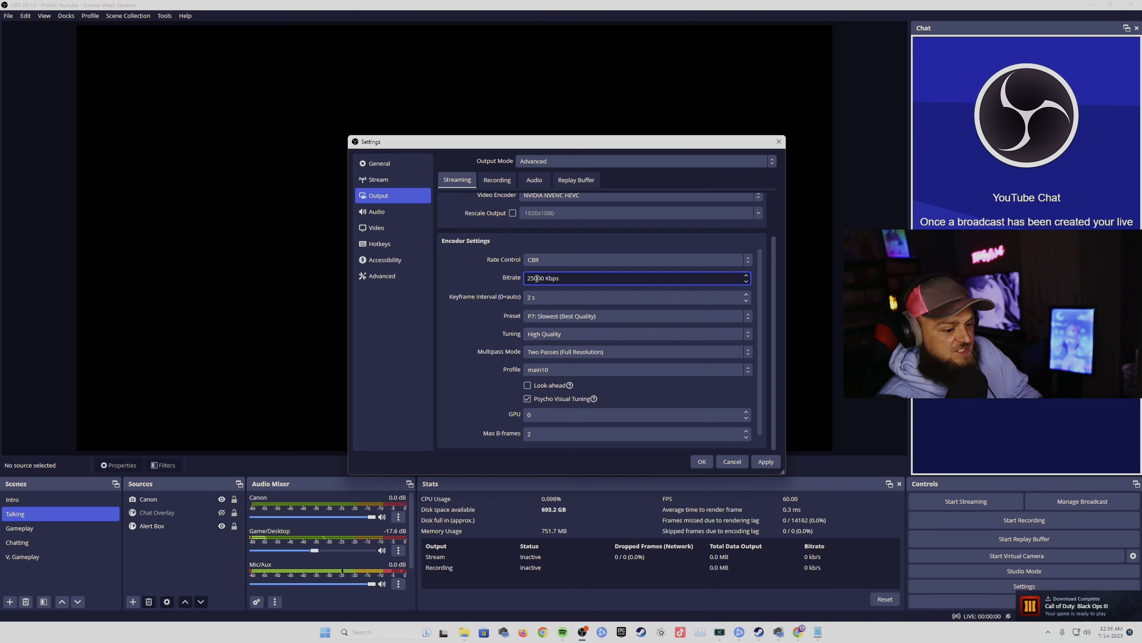
pyautogui.moveTo(538, 279); pyautogui.dragTo(527, 280)
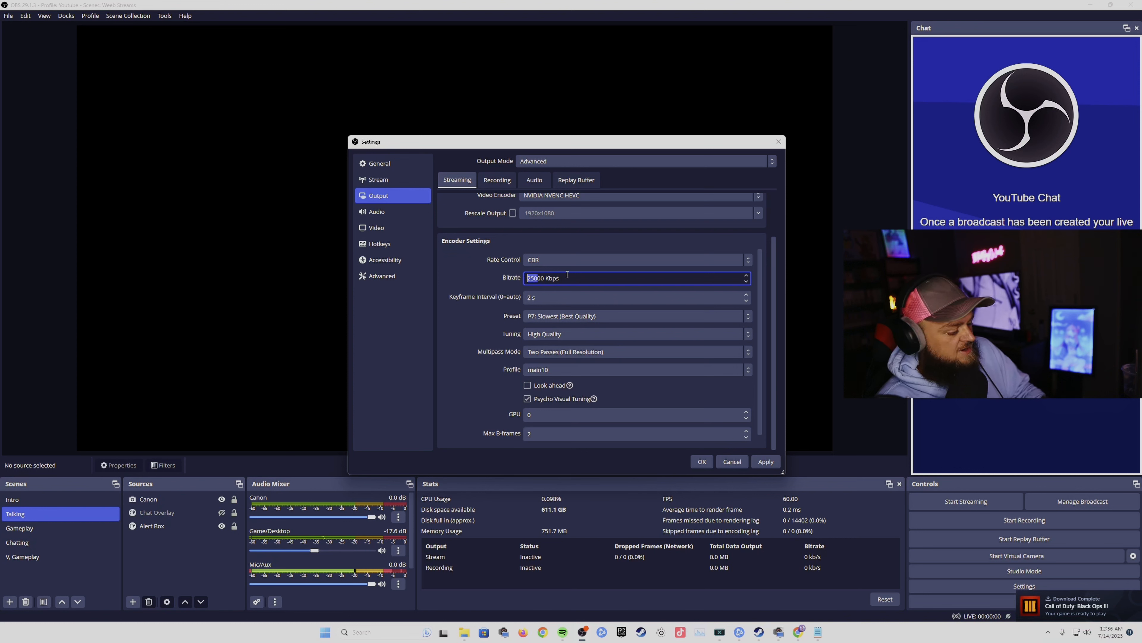
pyautogui.write('125')
pyautogui.click(529, 299)
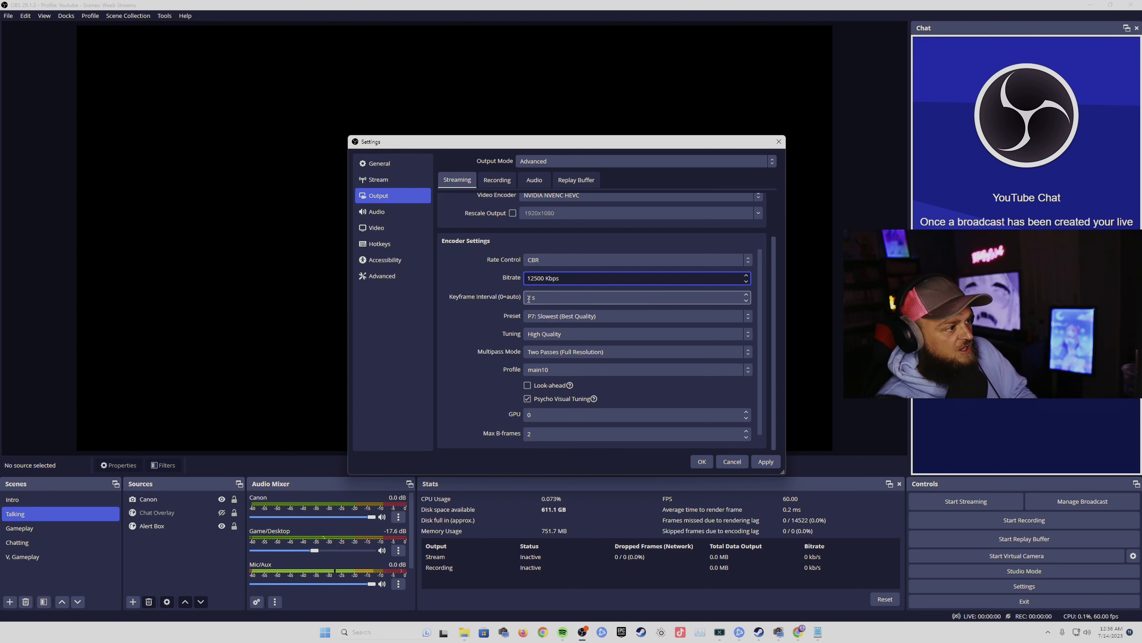
# Raise the streaming bitrate of the HEVC encoder to 15000 Kbps.
pyautogui.moveTo(538, 279); pyautogui.dragTo(488, 327)
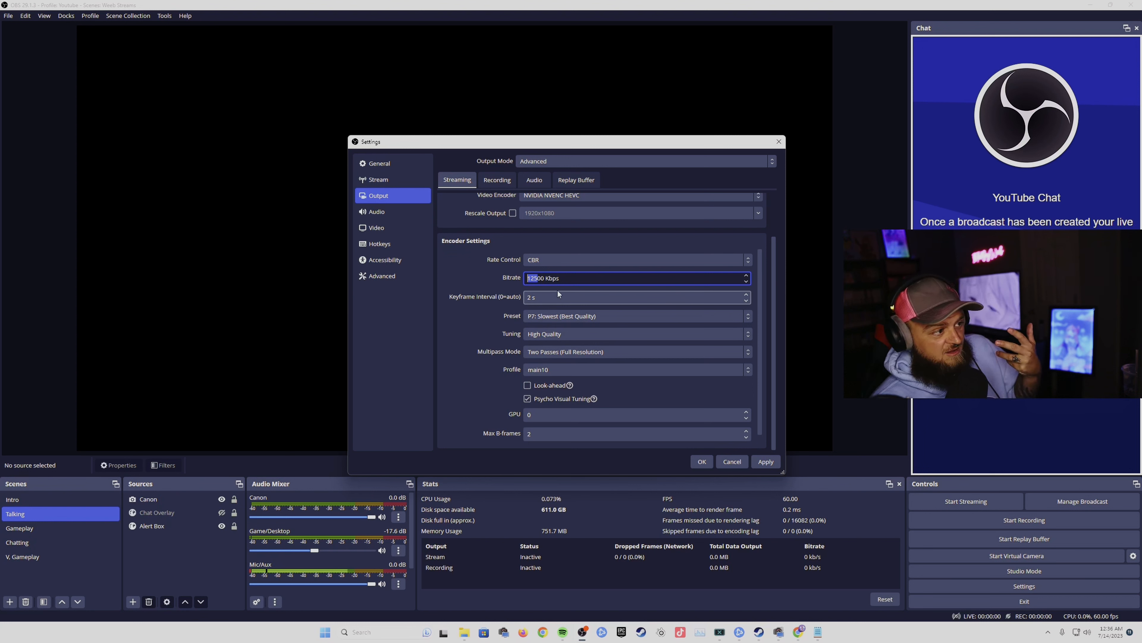
pyautogui.click(532, 278)
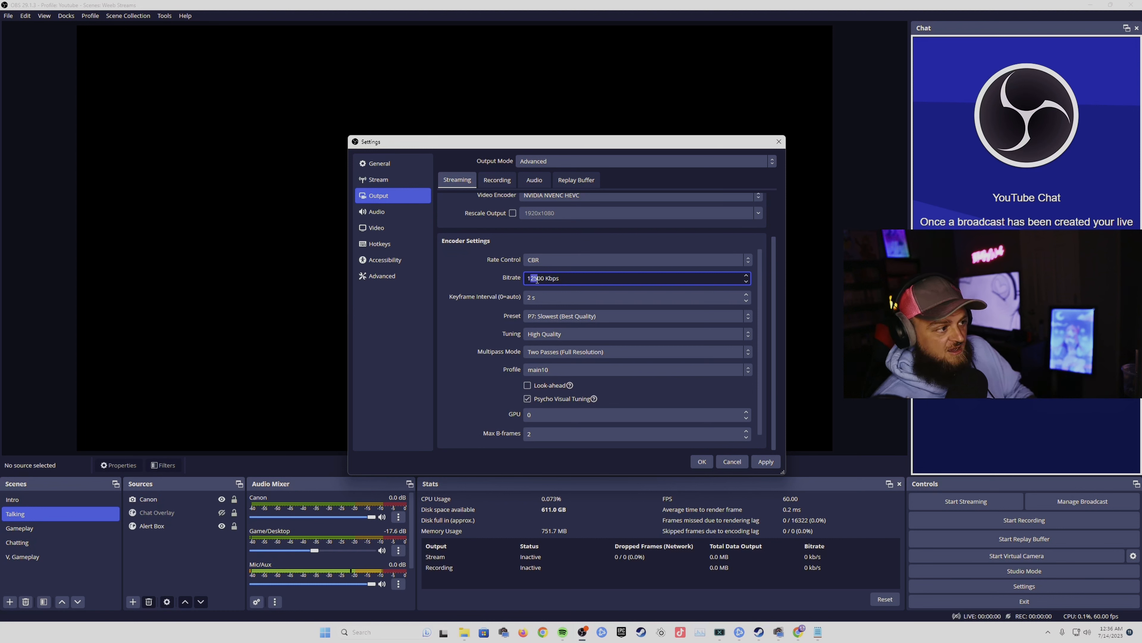
pyautogui.press('BackSpace')
pyautogui.write('0')
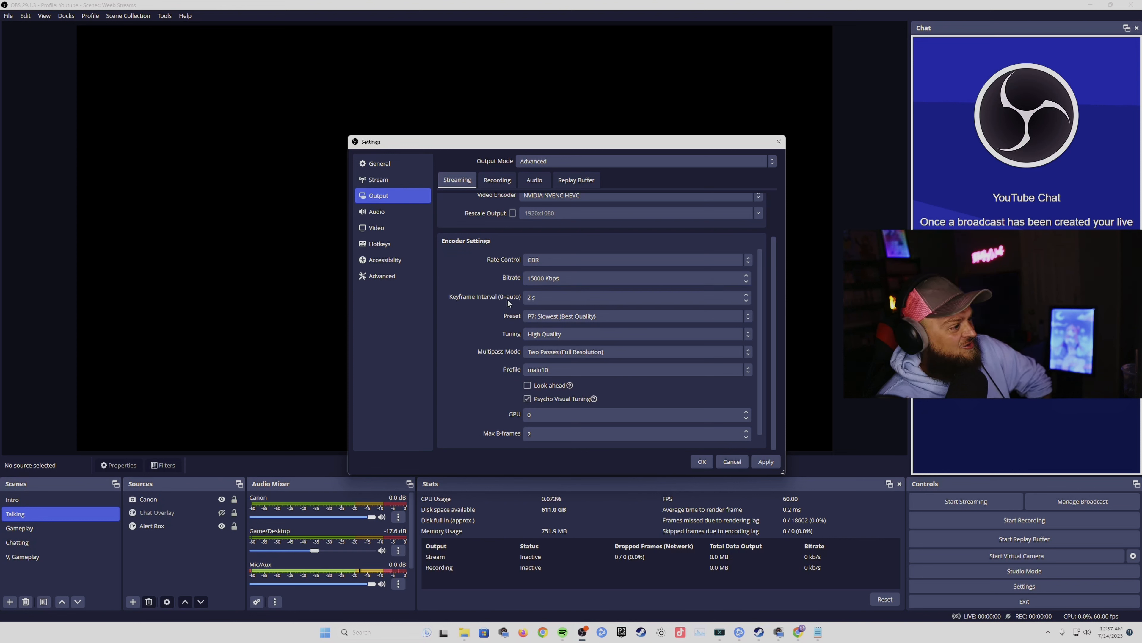
# Review the HEVC encoder's preset and multipass mode options, and keep main10 as the encoder profile.
pyautogui.click(552, 318)
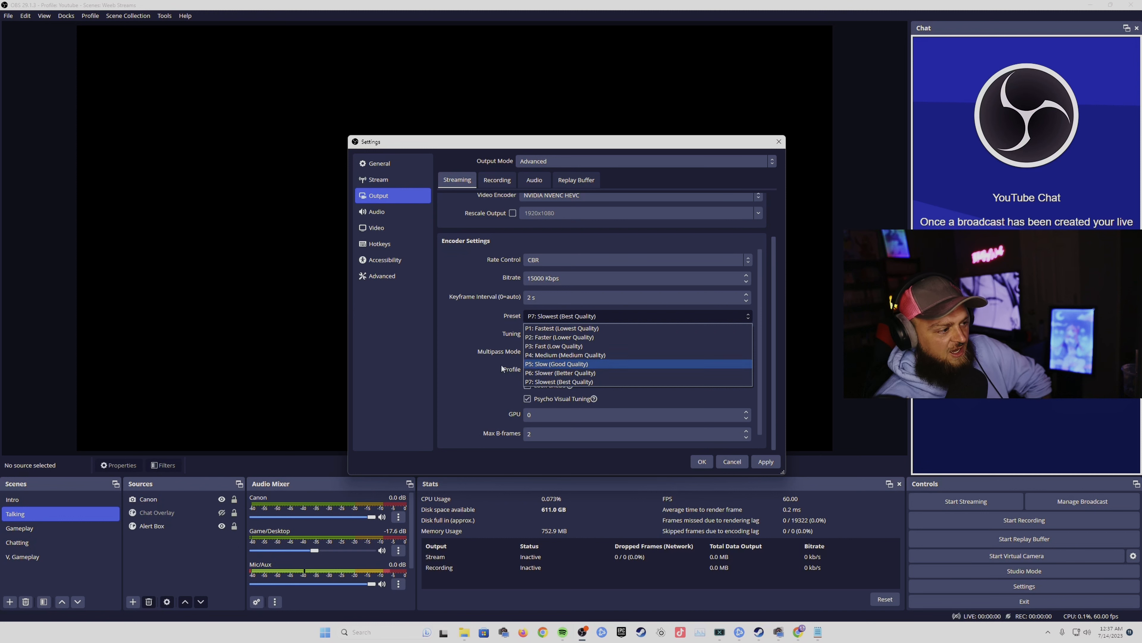
pyautogui.click(461, 398)
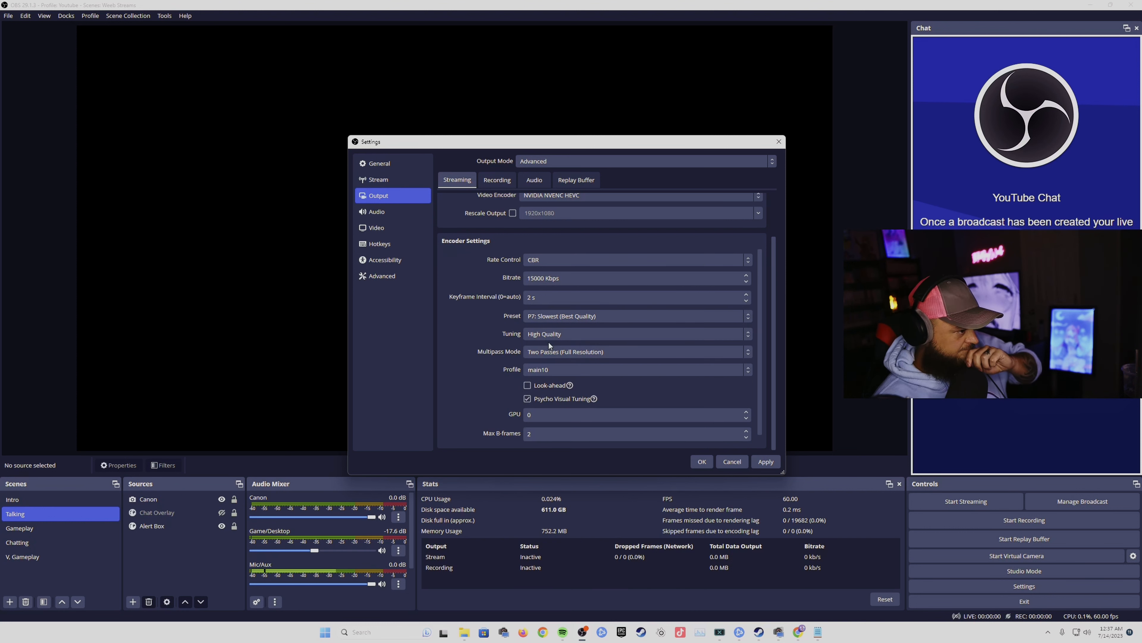
pyautogui.click(553, 352)
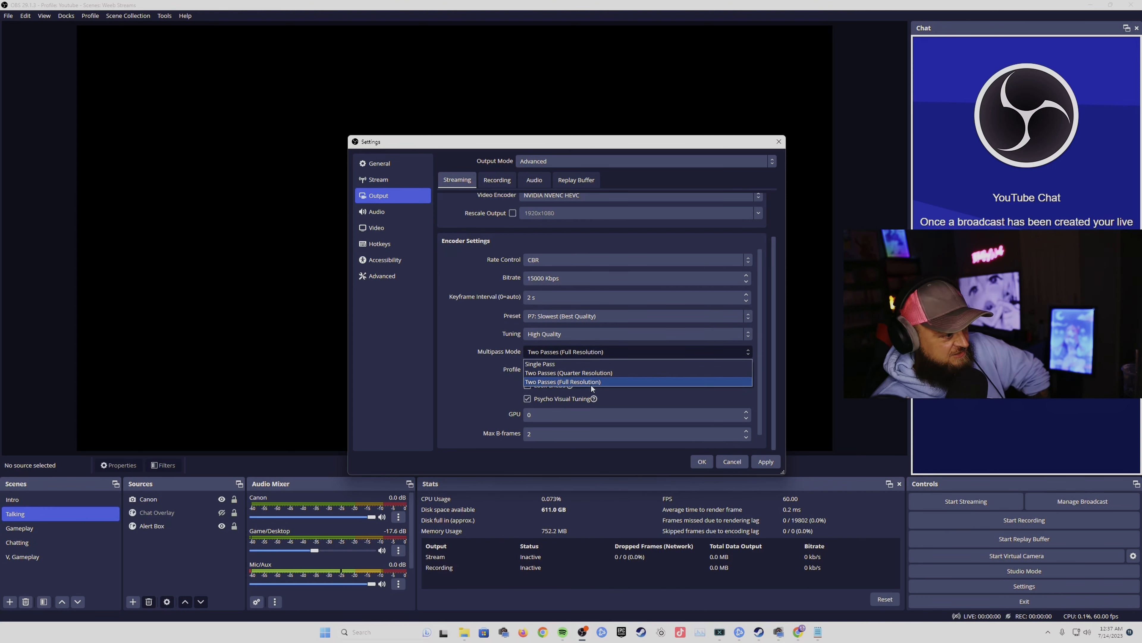
pyautogui.click(485, 364)
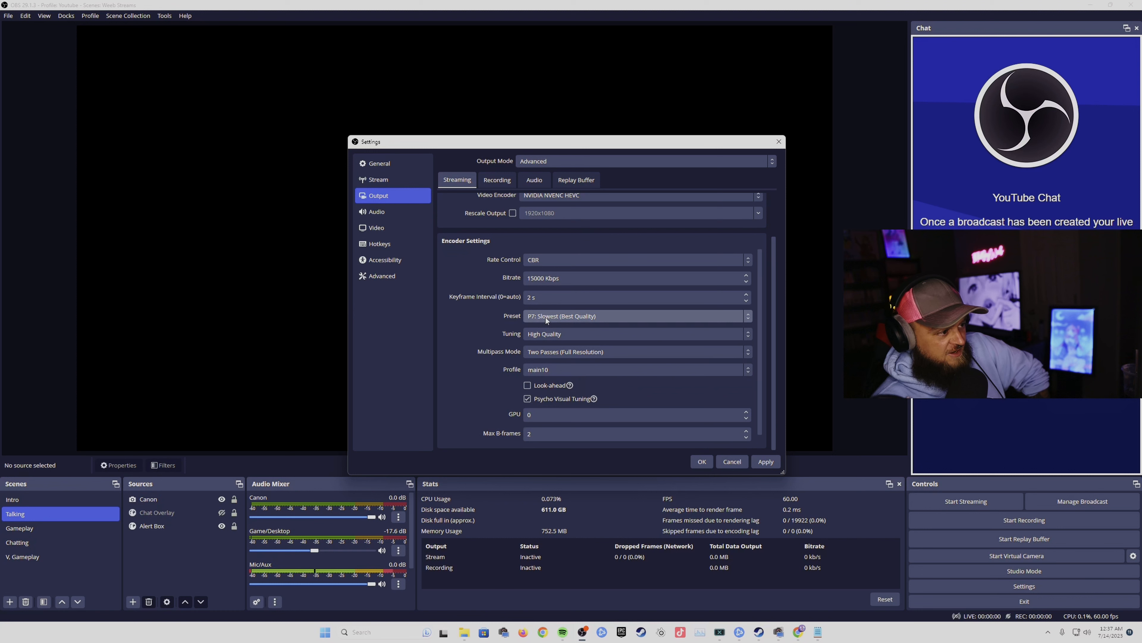
pyautogui.click(579, 355)
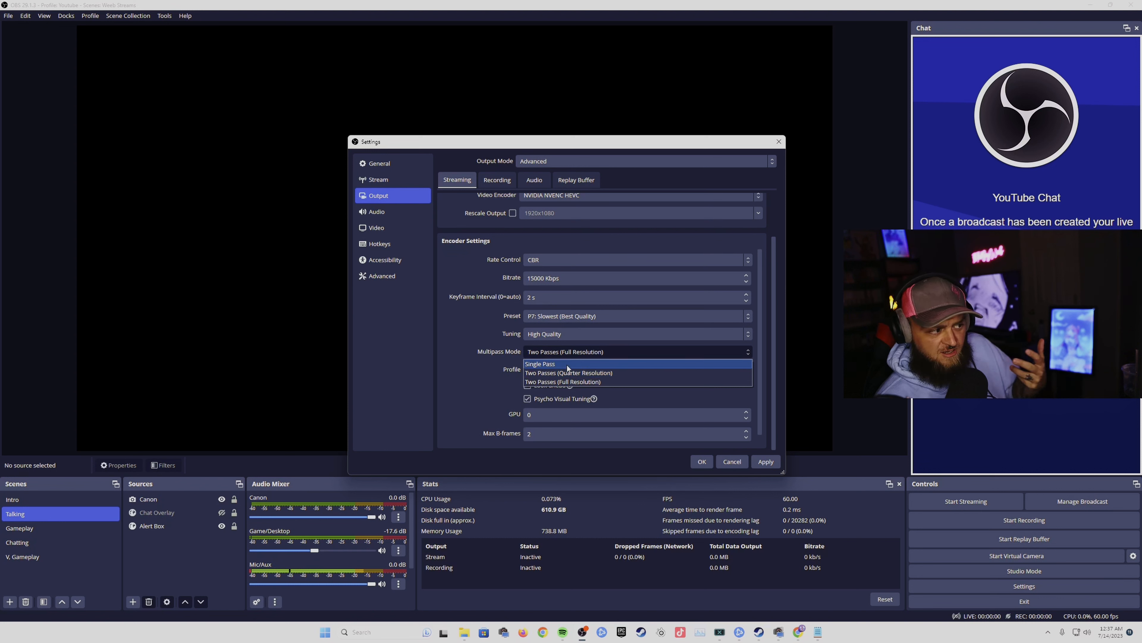
pyautogui.click(464, 370)
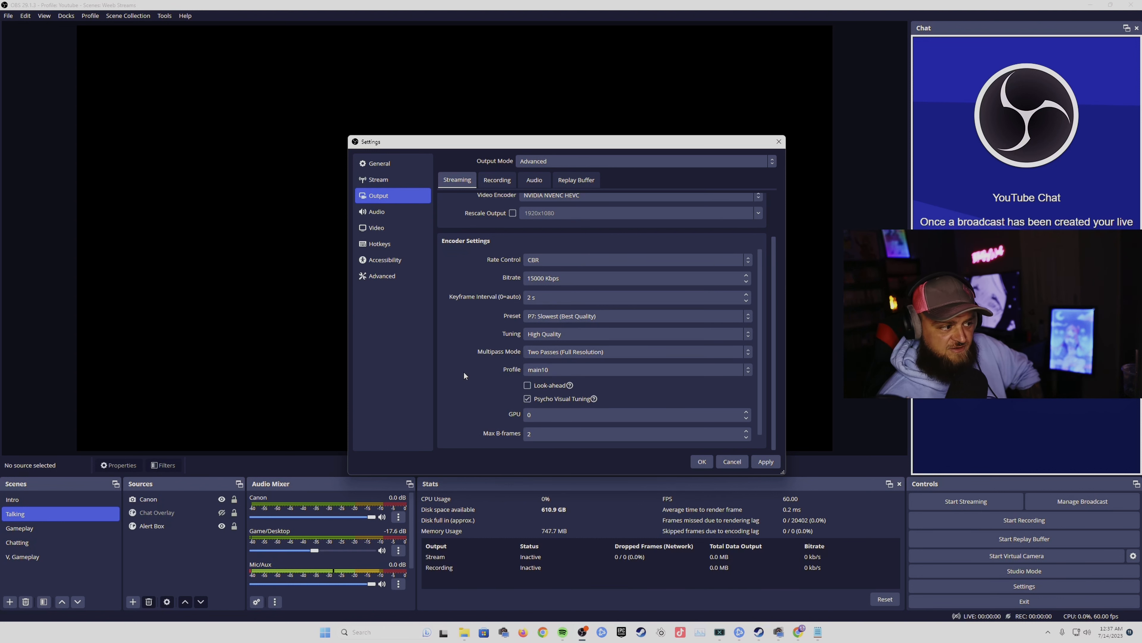
pyautogui.click(559, 368)
pyautogui.click(540, 380)
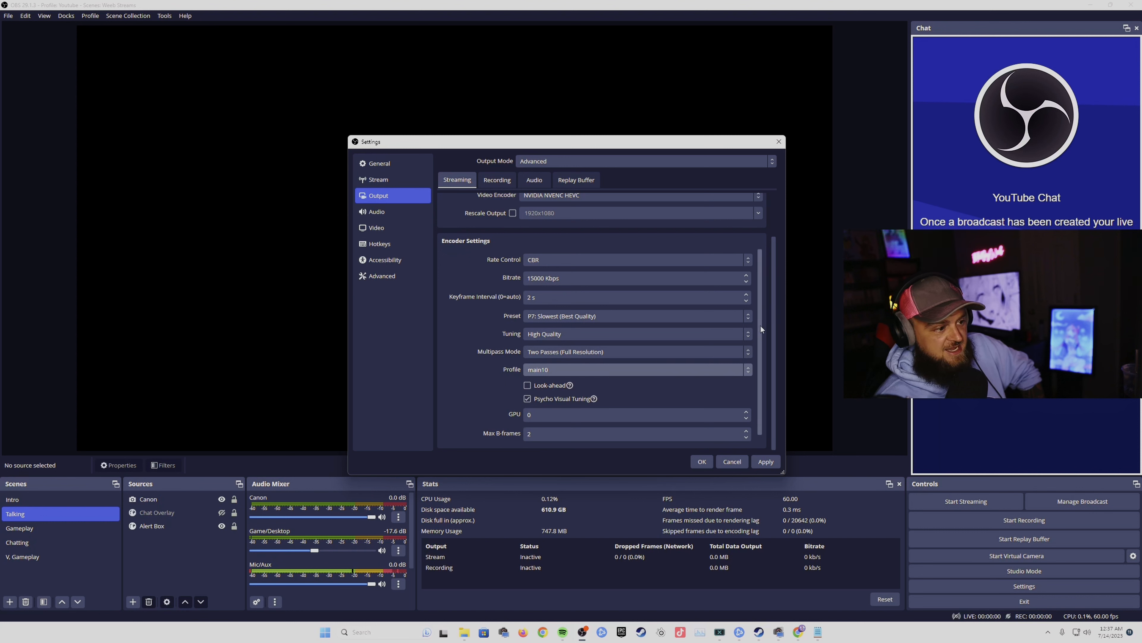
pyautogui.scroll(-1, 757, 329)
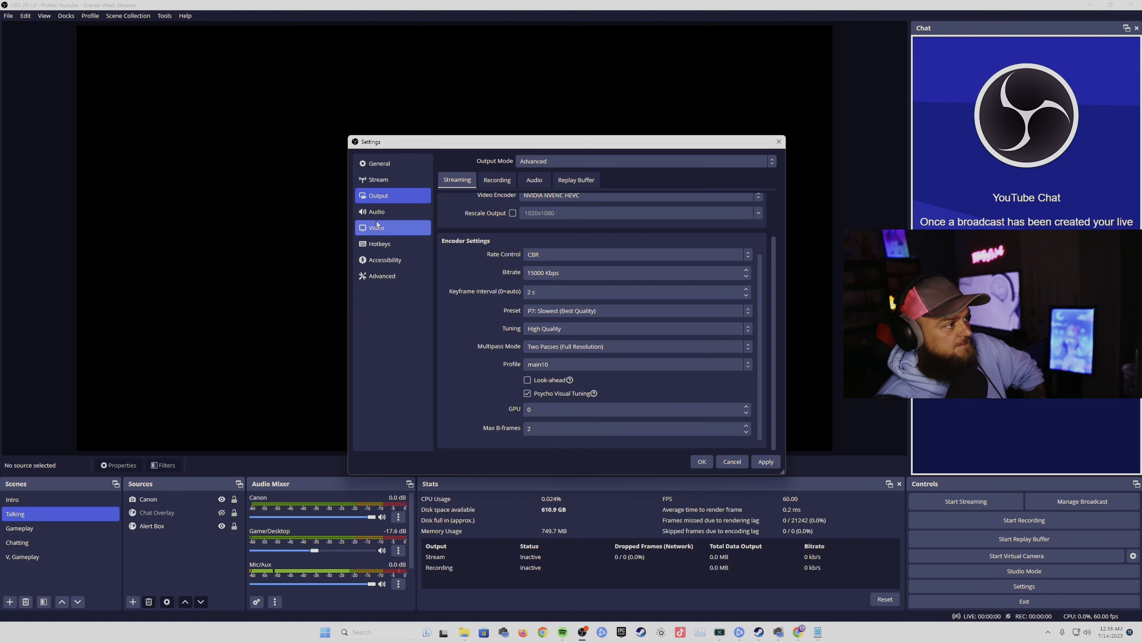
# Check the audio track bitrates and recording output settings, and return to the streaming output settings.
pyautogui.click(534, 179)
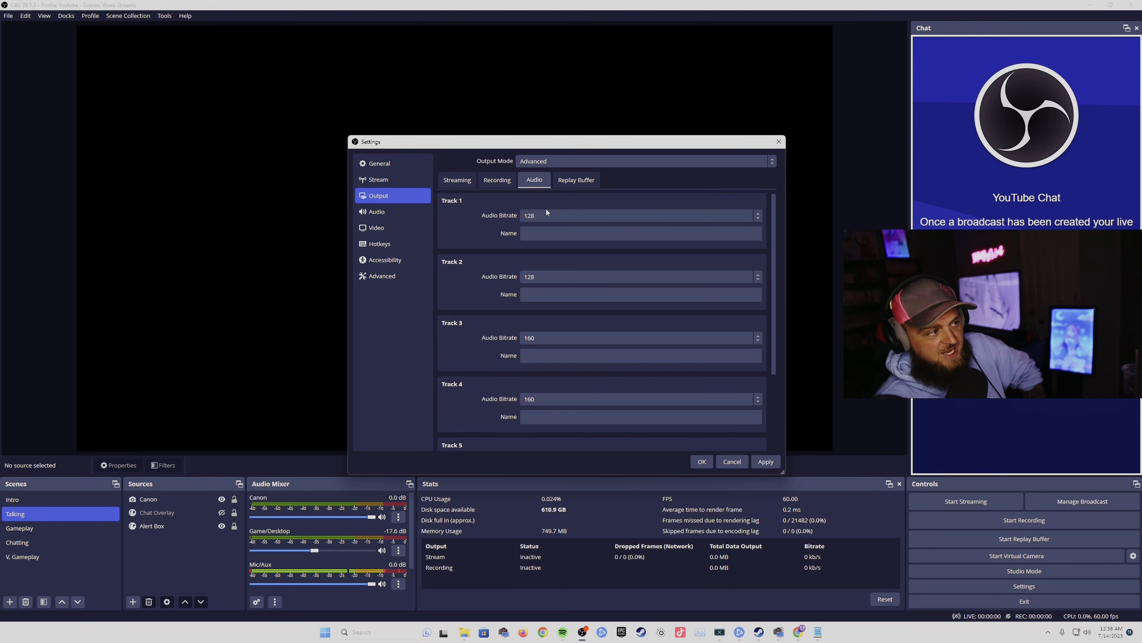
pyautogui.click(495, 181)
pyautogui.click(458, 182)
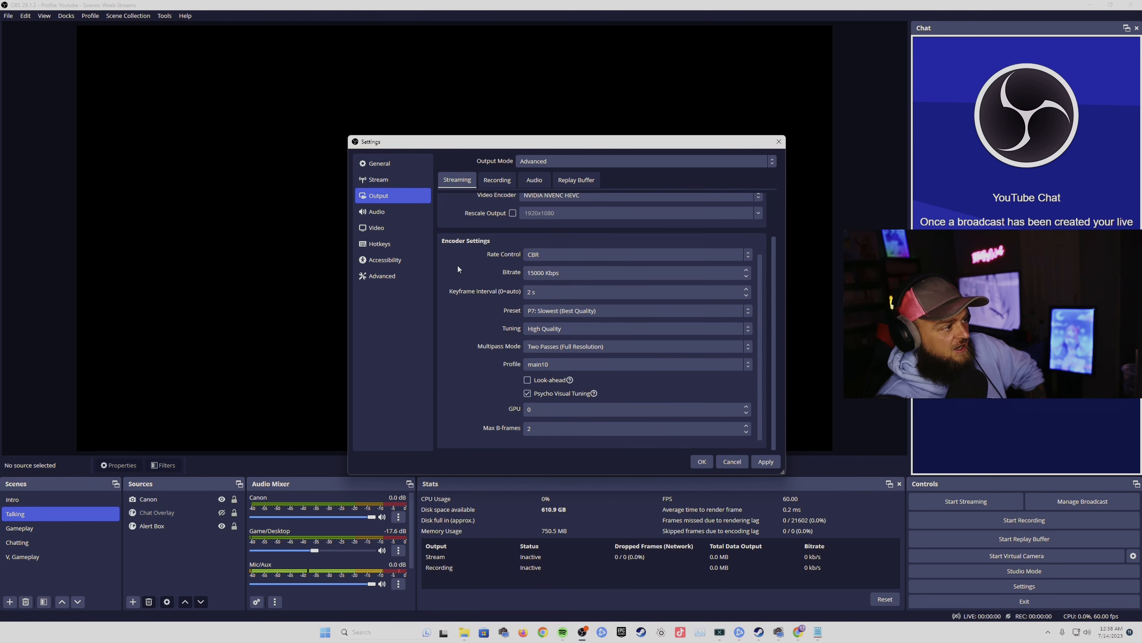
# Review the color format and color space options in the advanced video settings, keeping the color range at Limited.
pyautogui.click(383, 276)
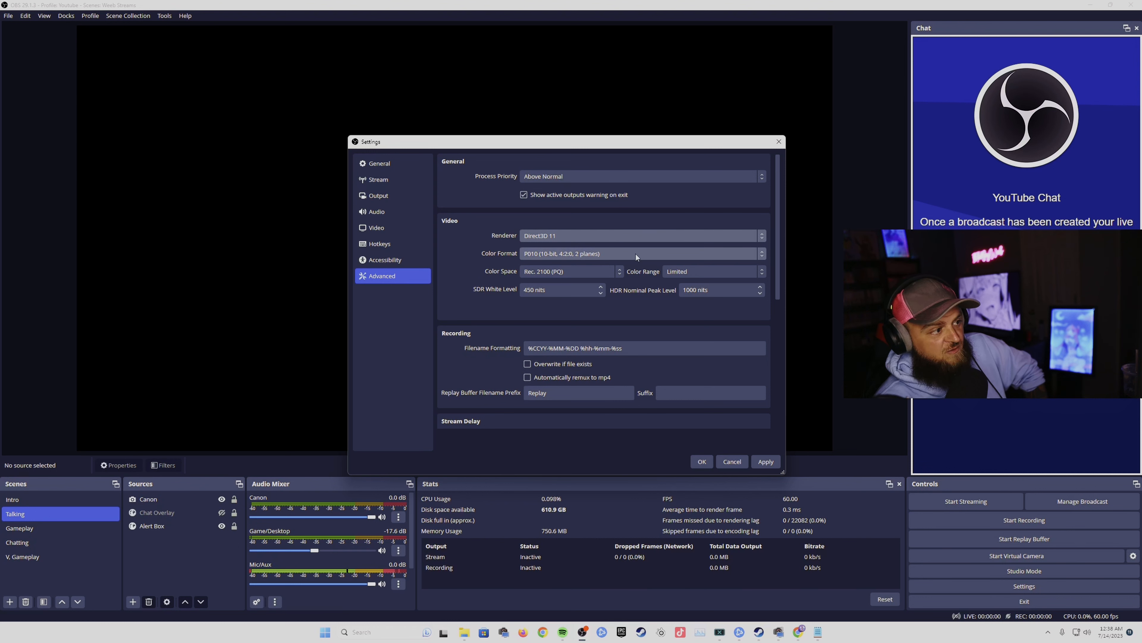
pyautogui.click(595, 255)
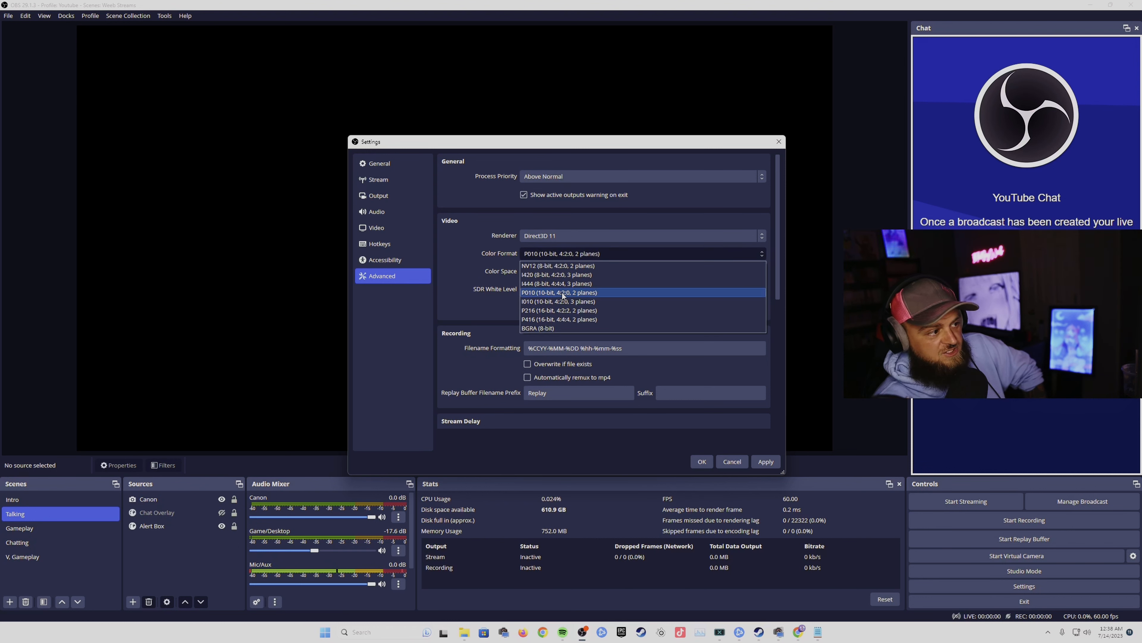
pyautogui.click(493, 291)
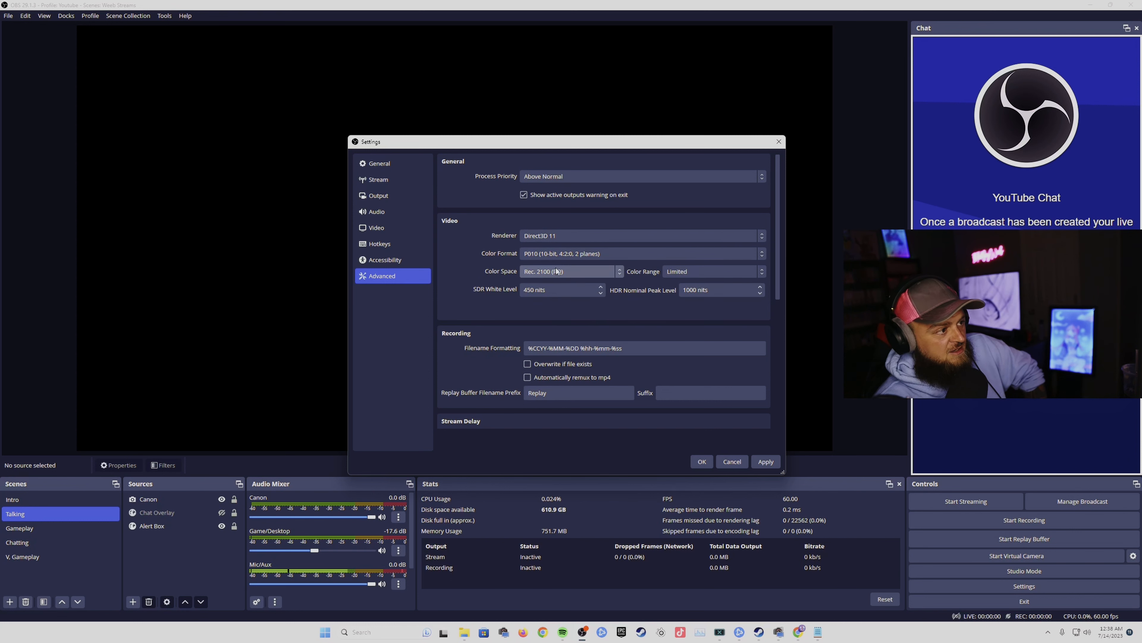
pyautogui.click(587, 270)
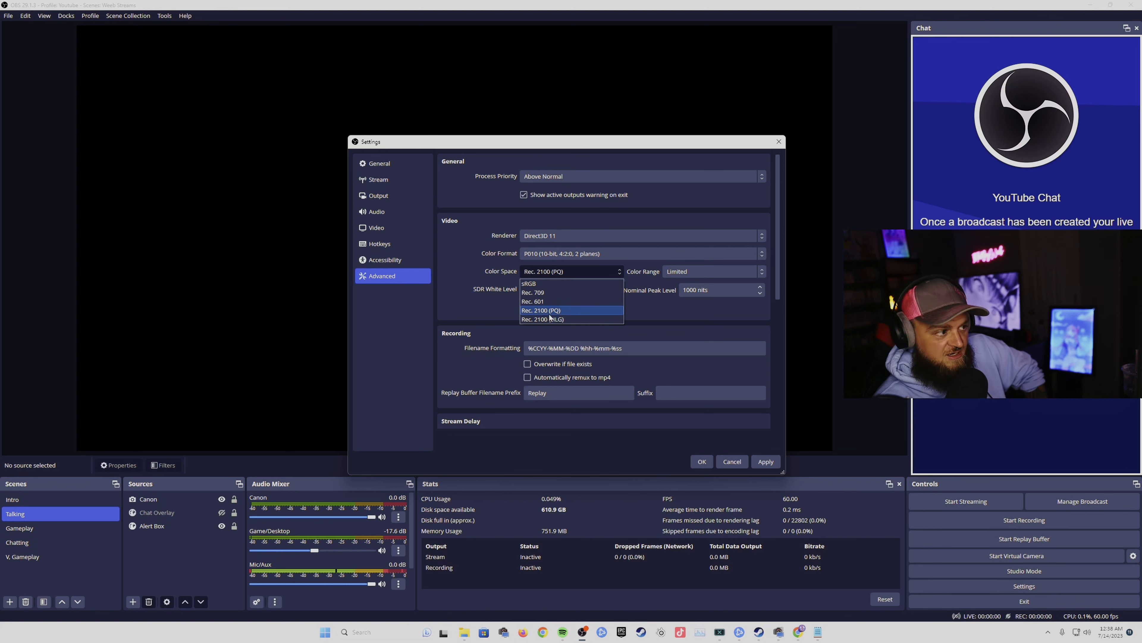
pyautogui.click(480, 299)
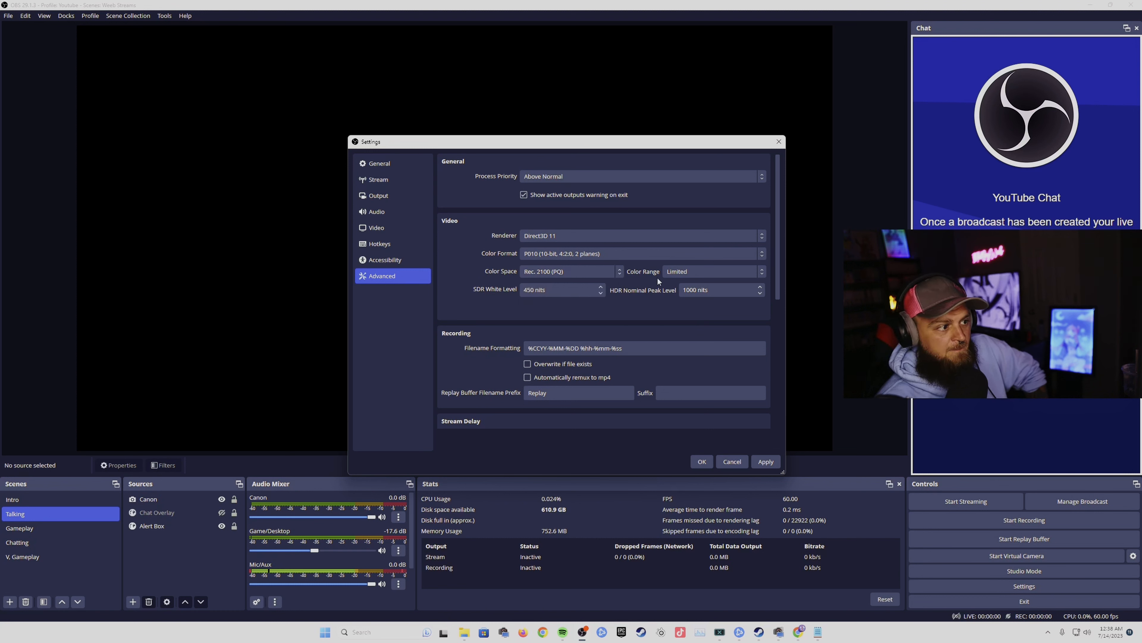
pyautogui.click(688, 270)
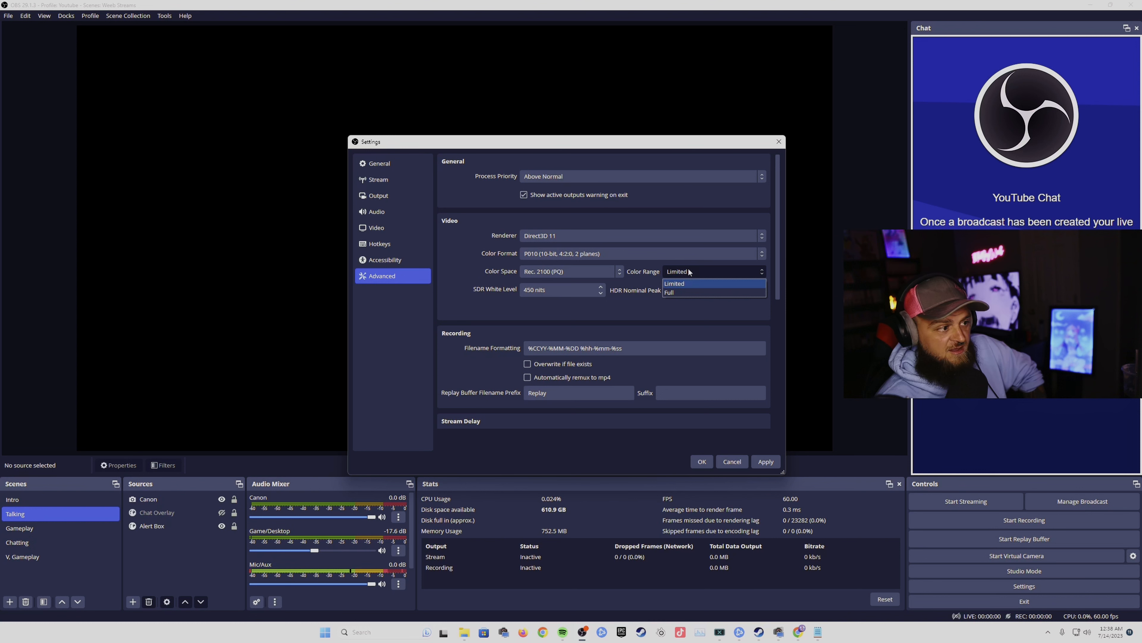
pyautogui.click(699, 283)
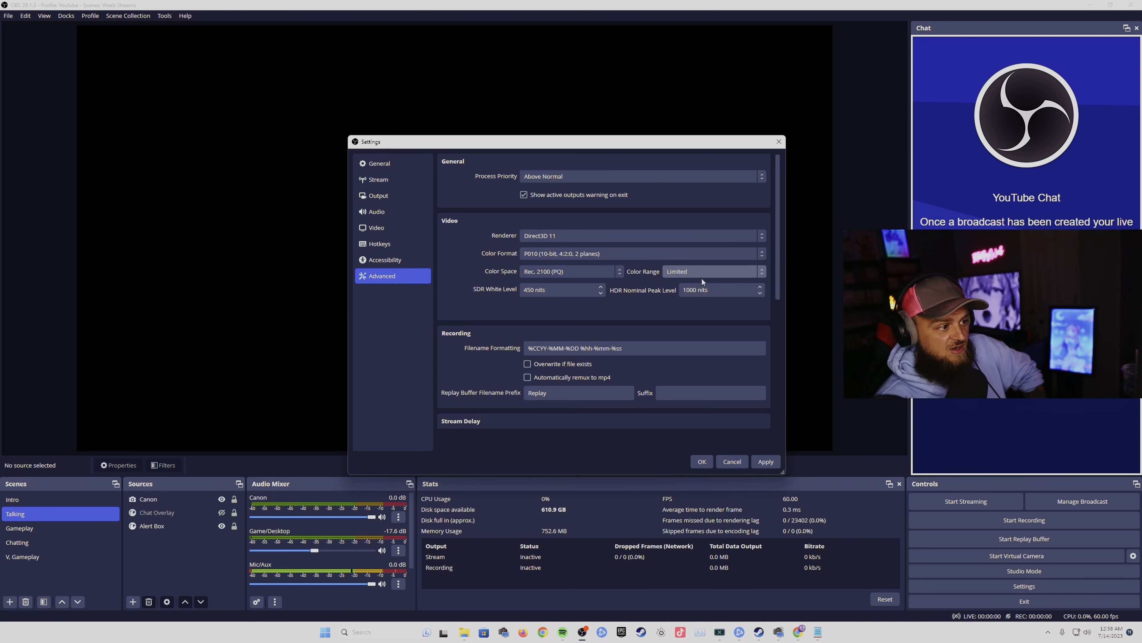
pyautogui.click(696, 271)
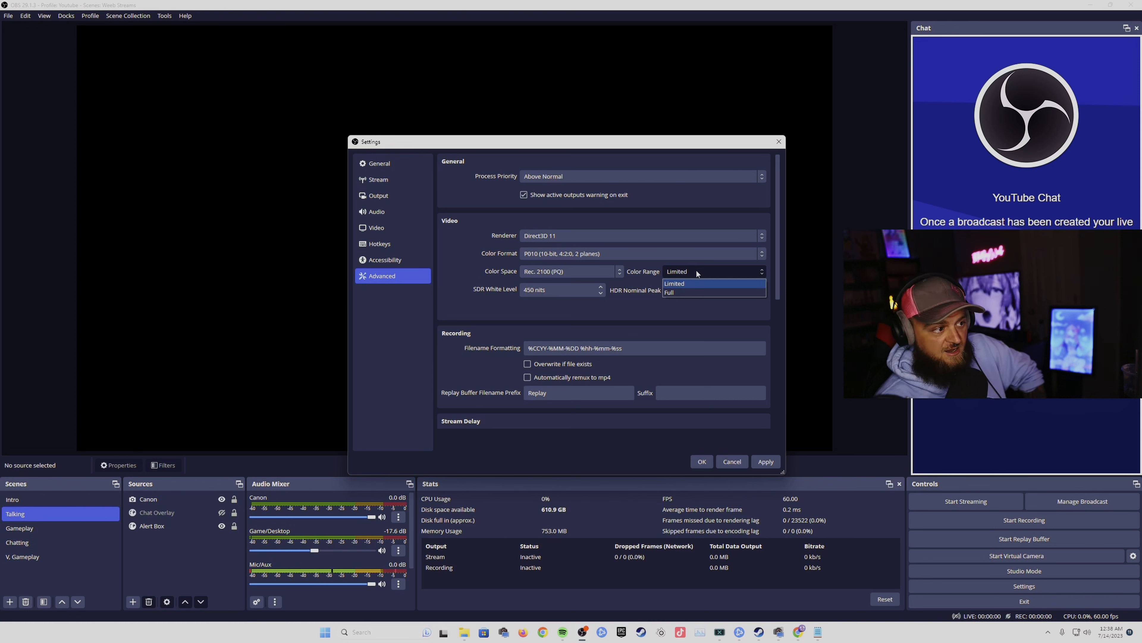
pyautogui.click(696, 270)
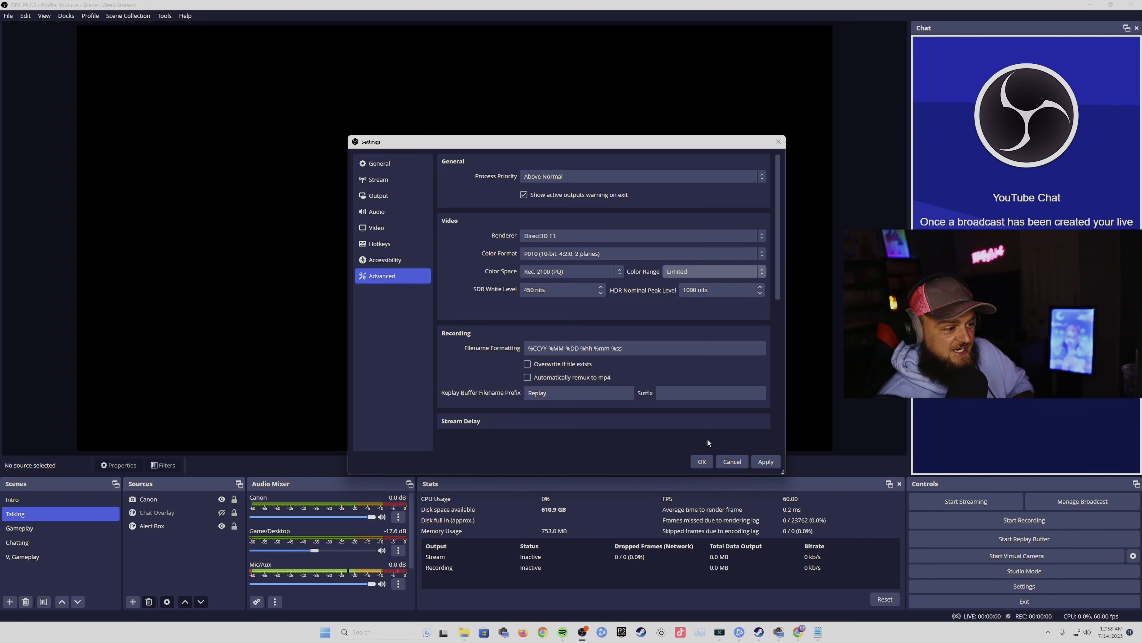
# Set automatic reconnect to a 2 s retry delay with 100 maximum retries, and apply and close the settings.
pyautogui.moveTo(773, 288); pyautogui.dragTo(773, 388)
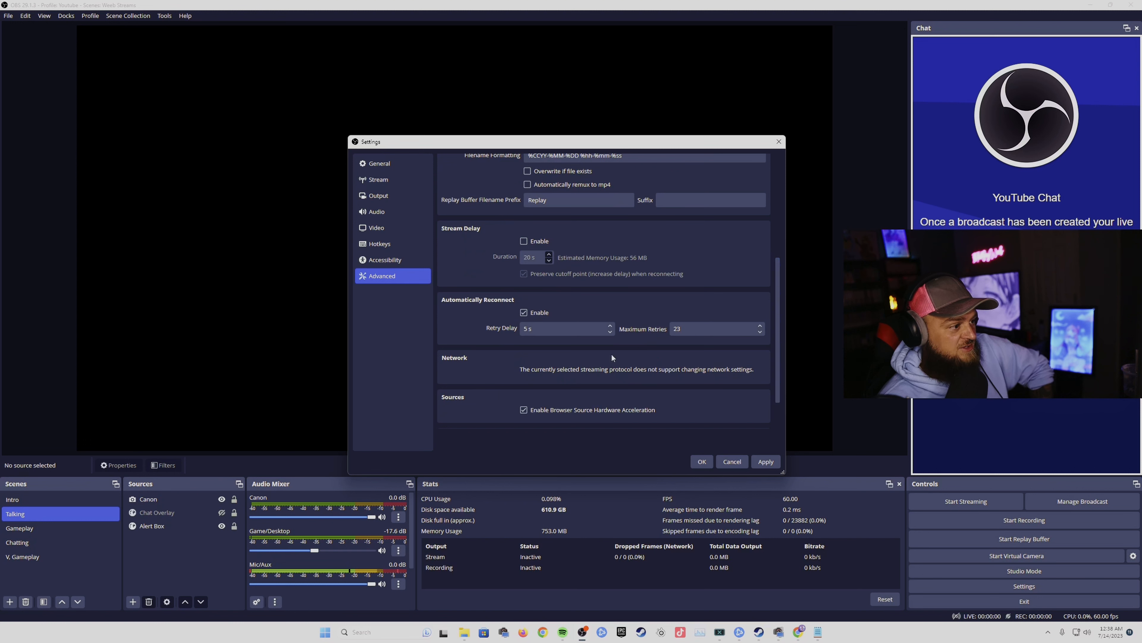
pyautogui.click(610, 332)
pyautogui.click(610, 332)
pyautogui.click(610, 332)
pyautogui.click(610, 332)
pyautogui.click(611, 325)
pyautogui.press('Tab')
pyautogui.write('100')
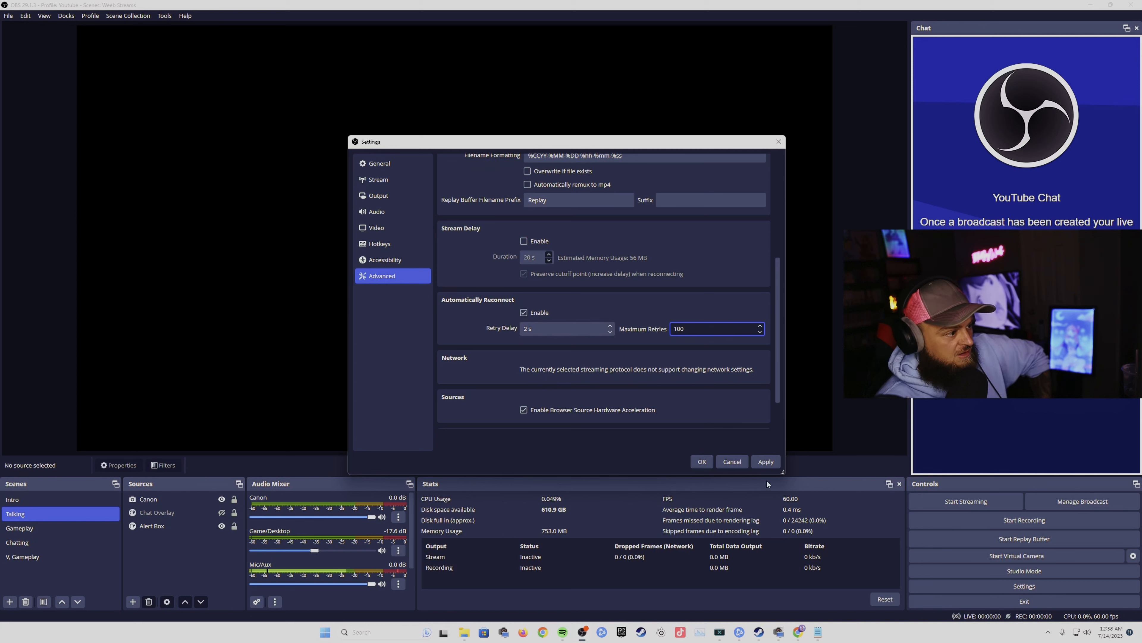
pyautogui.scroll(-2, 782, 352)
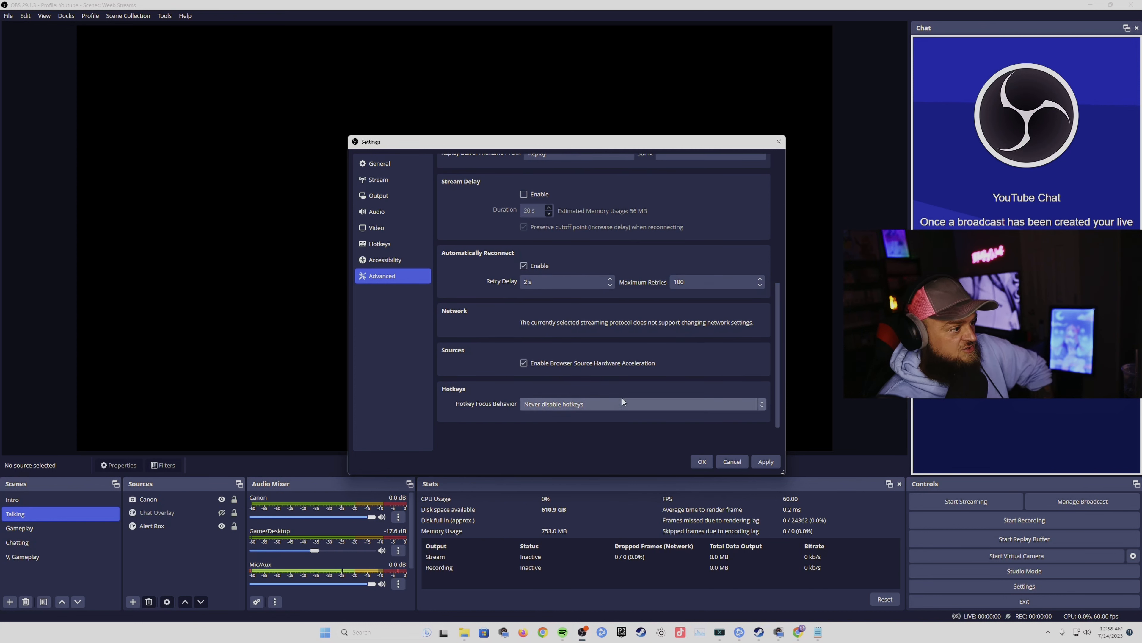
pyautogui.click(765, 462)
pyautogui.click(704, 462)
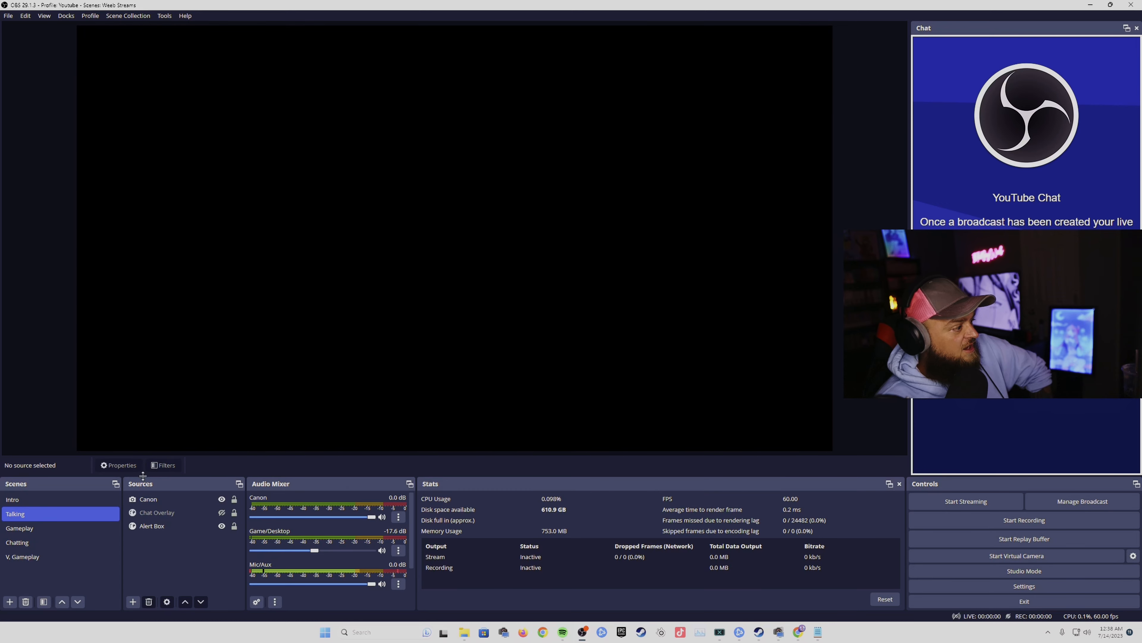
# Switch to the Gameplay scene and open the properties of the PC Games capture source.
pyautogui.click(28, 527)
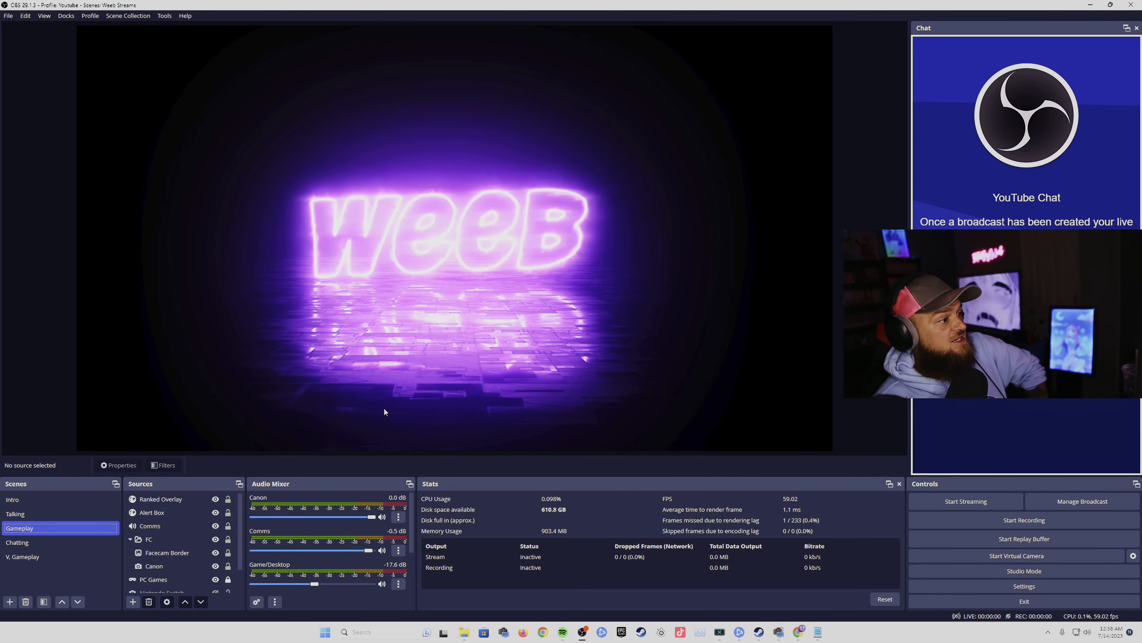
pyautogui.click(166, 579)
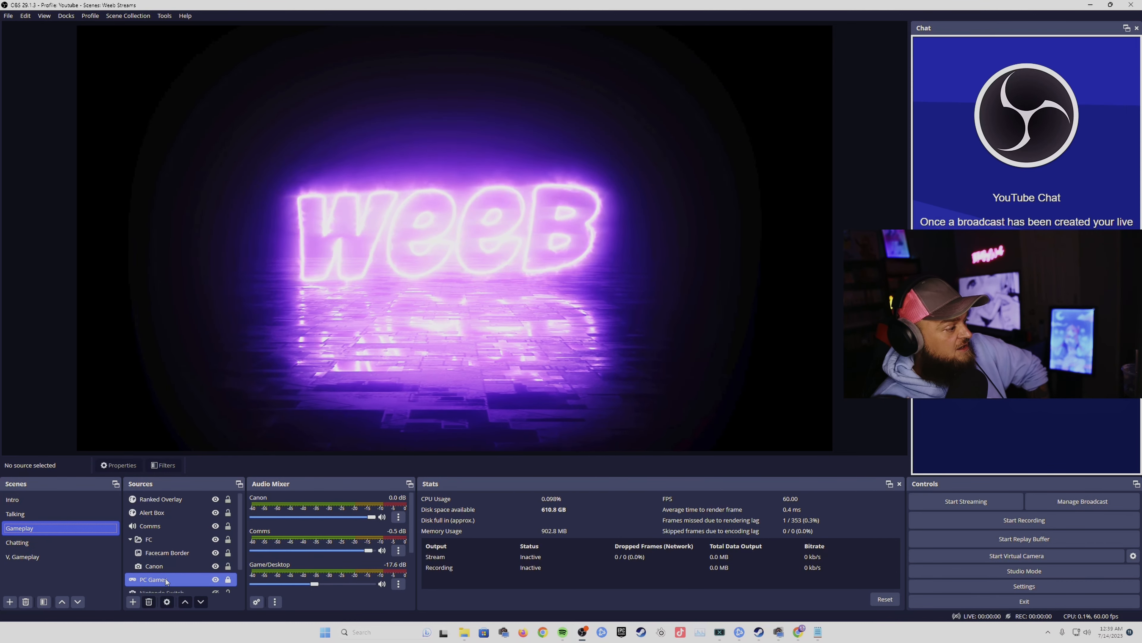
pyautogui.click(172, 512)
pyautogui.click(177, 590)
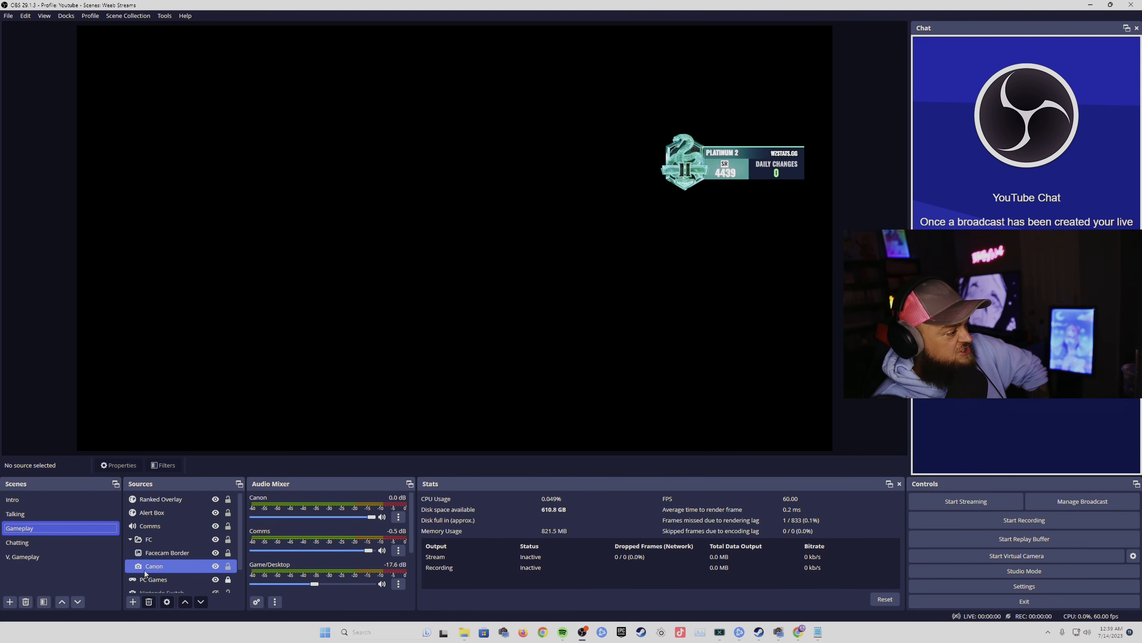
pyautogui.click(153, 580)
pyautogui.doubleClick(153, 580)
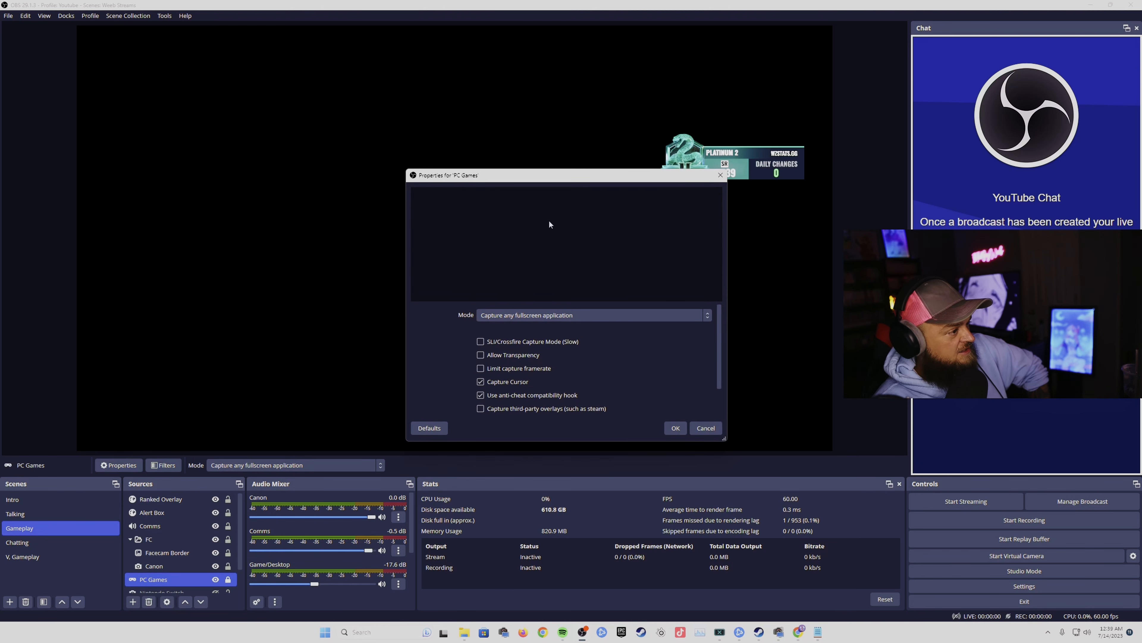
# Check the RGB10A2 color space options in the PC Games capture properties, keeping Rec. 2100 (PQ) selected.
pyautogui.moveTo(517, 175); pyautogui.dragTo(434, 91)
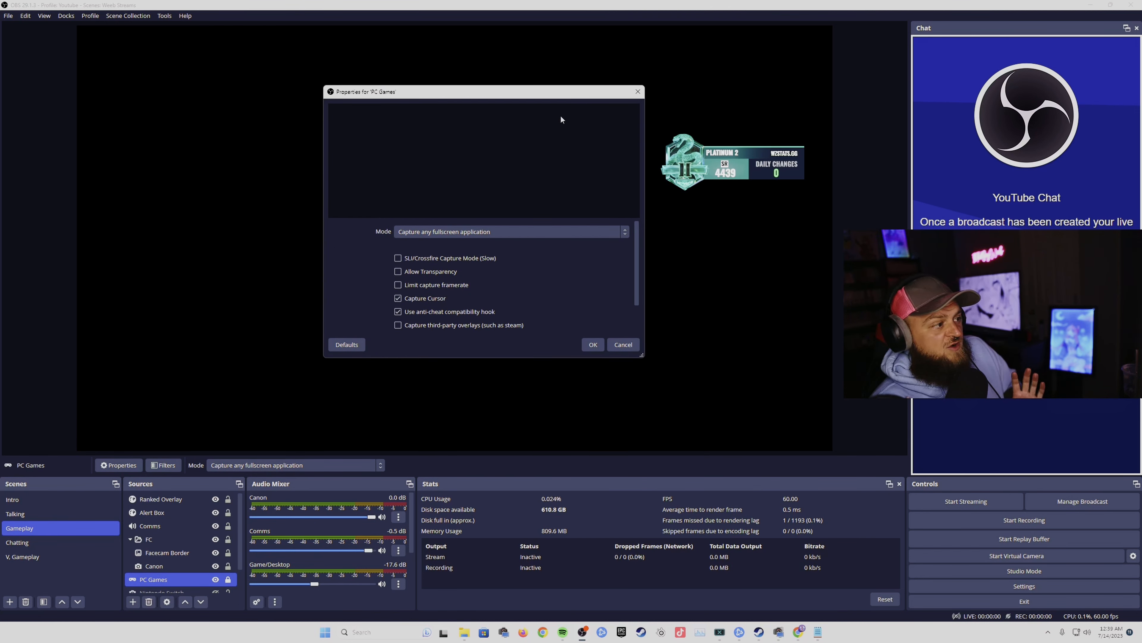
pyautogui.moveTo(635, 264); pyautogui.dragTo(638, 300)
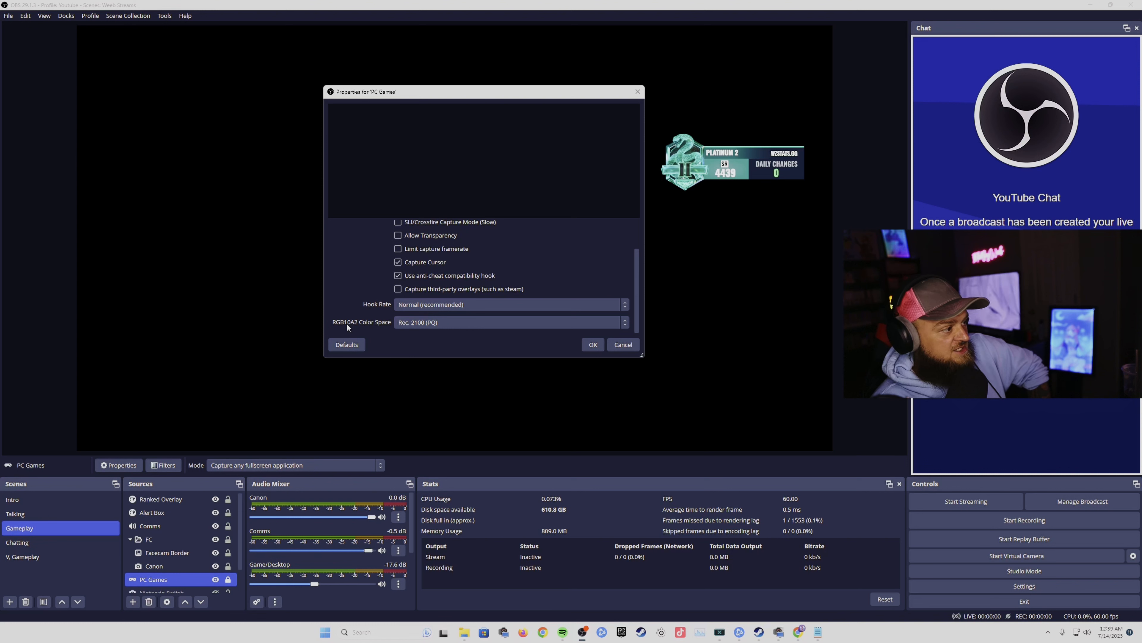
pyautogui.click(450, 321)
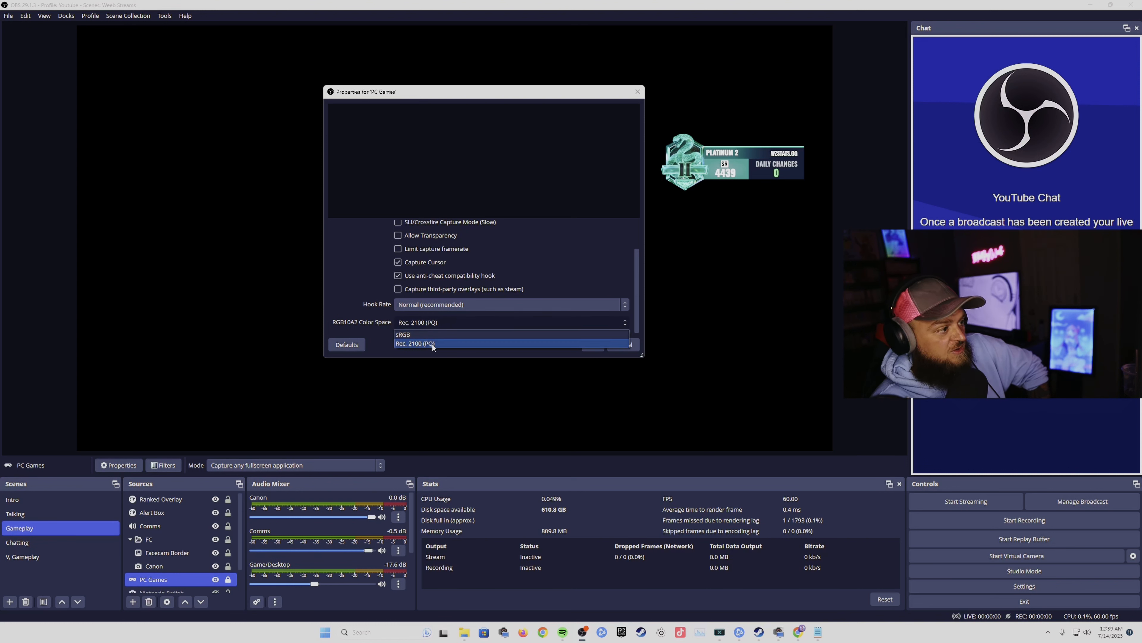
pyautogui.click(434, 344)
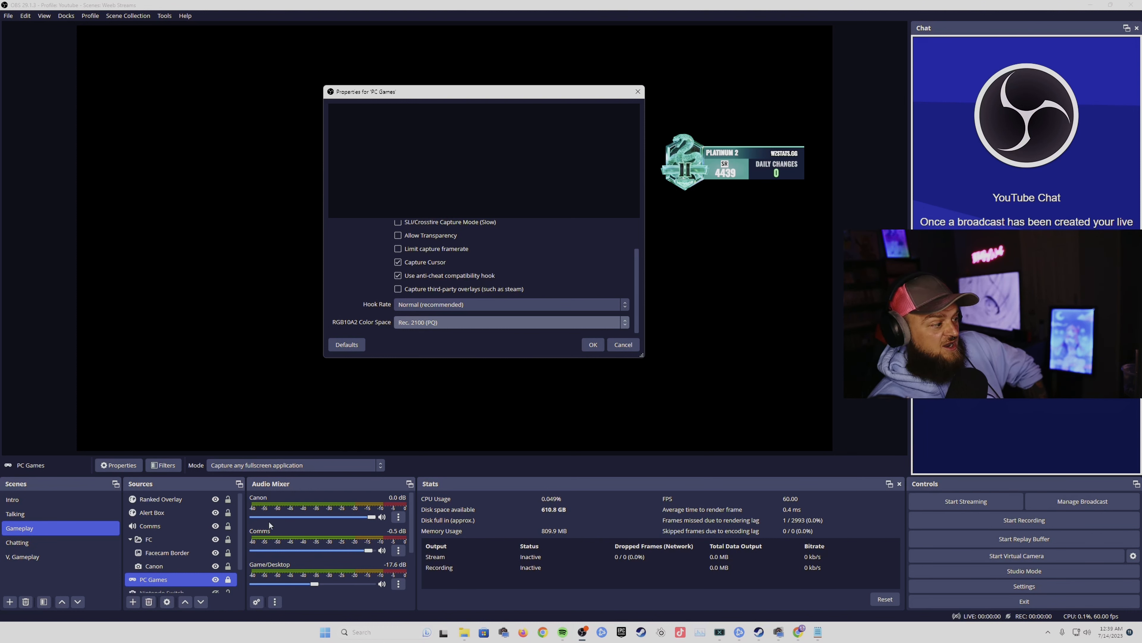
# Try the PC Games capture's RGB10A2 color space as sRGB, then as Rec. 2100 (PQ), and as sRGB again.
pyautogui.click(459, 319)
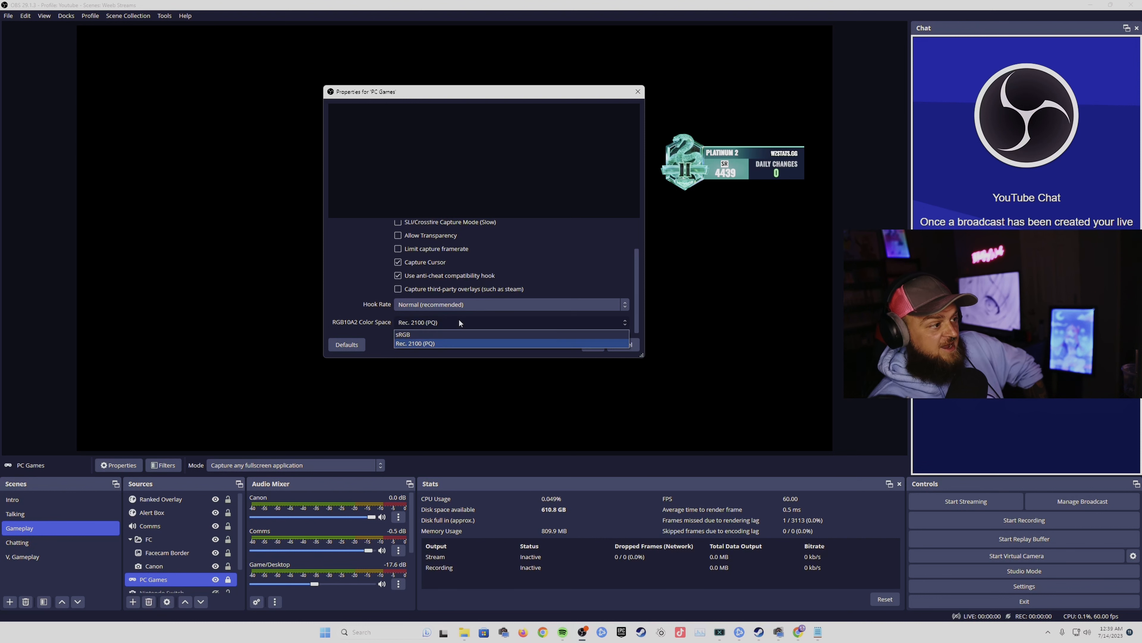
pyautogui.click(426, 336)
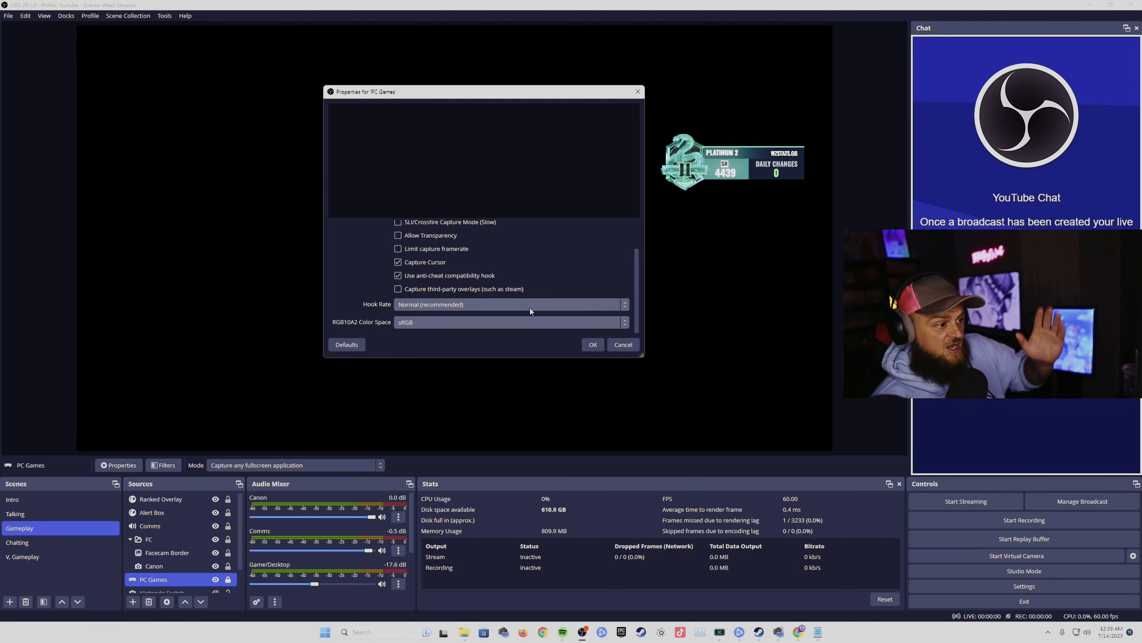
pyautogui.click(480, 324)
pyautogui.click(443, 346)
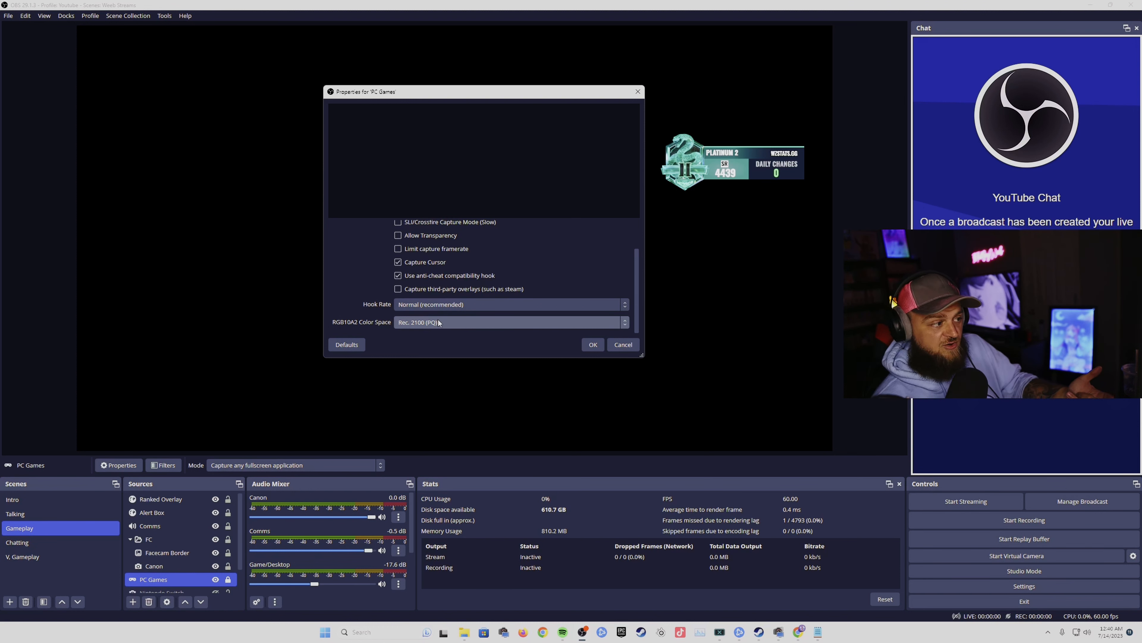
pyautogui.click(428, 324)
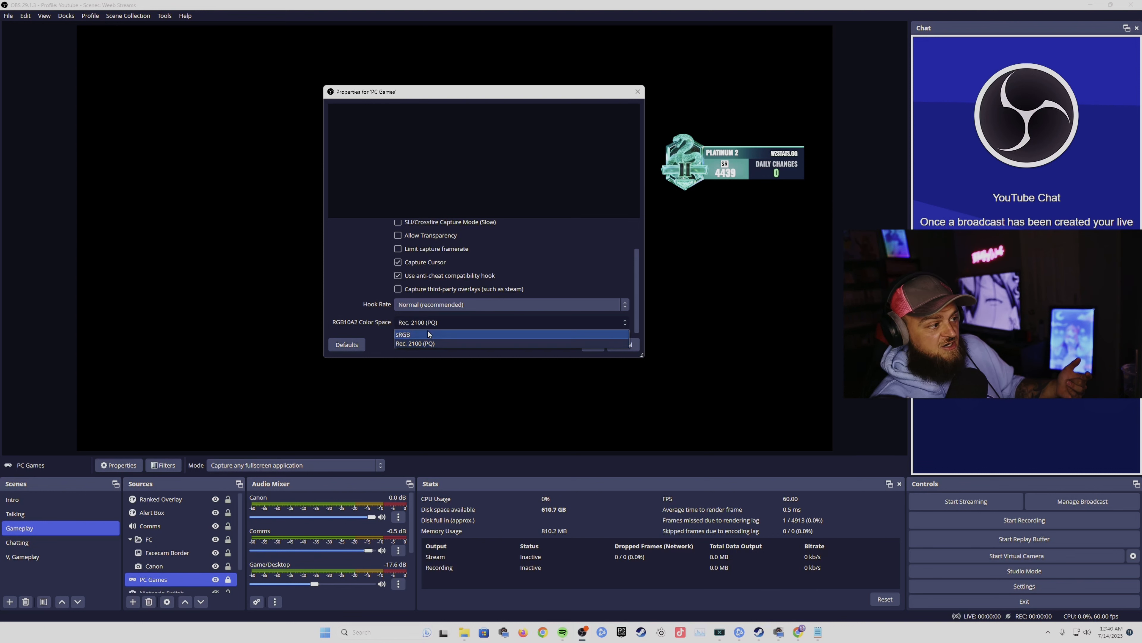
pyautogui.click(428, 330)
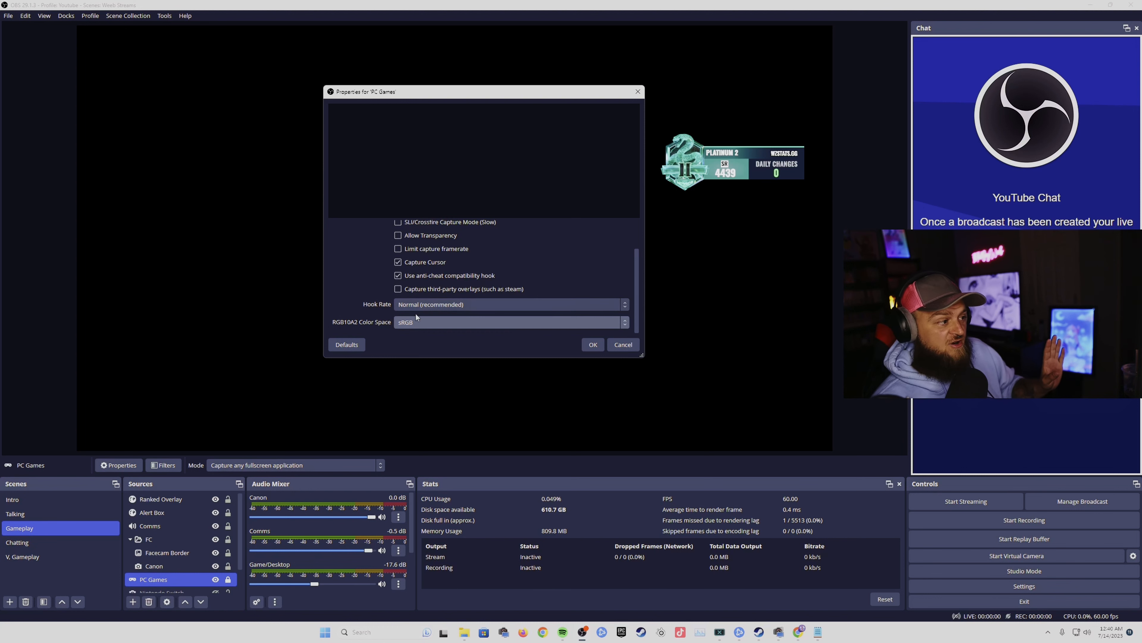
pyautogui.click(414, 324)
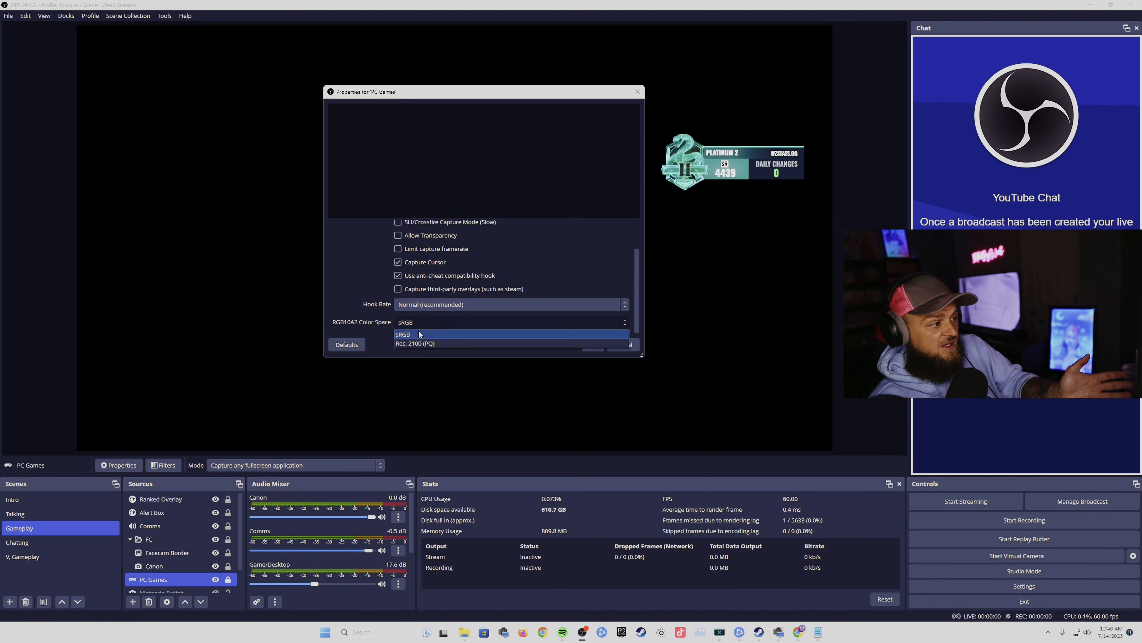
pyautogui.click(419, 332)
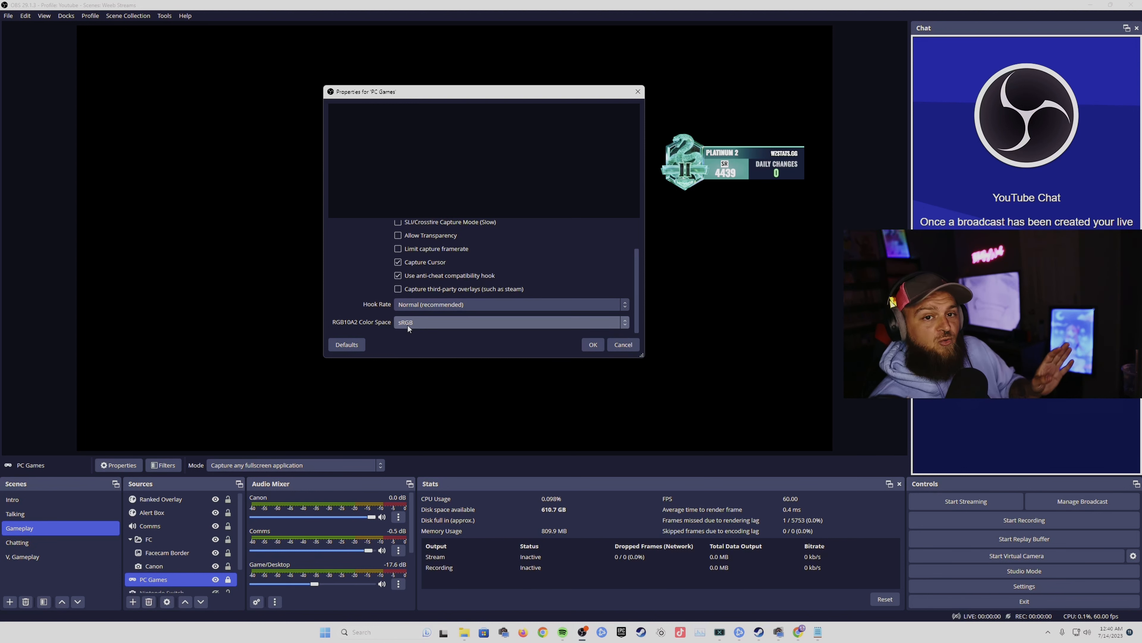
# Set the PC Games capture's RGB10A2 color space to Rec. 2100 (PQ) and confirm the properties.
pyautogui.click(414, 324)
pyautogui.click(407, 346)
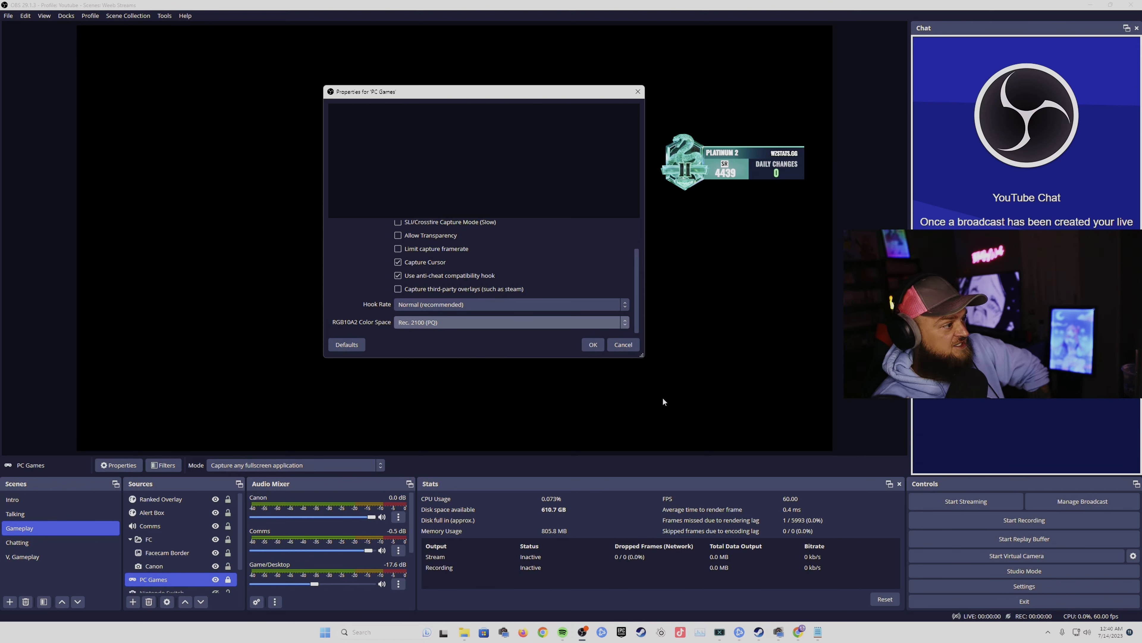
pyautogui.scroll(2, 336, 263)
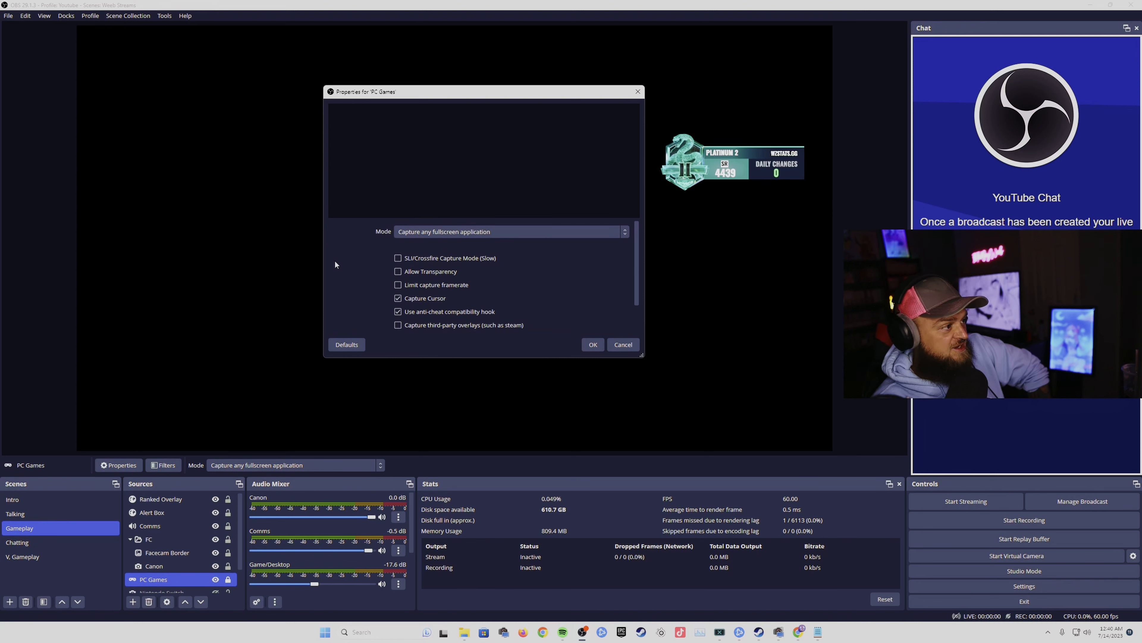
pyautogui.click(592, 343)
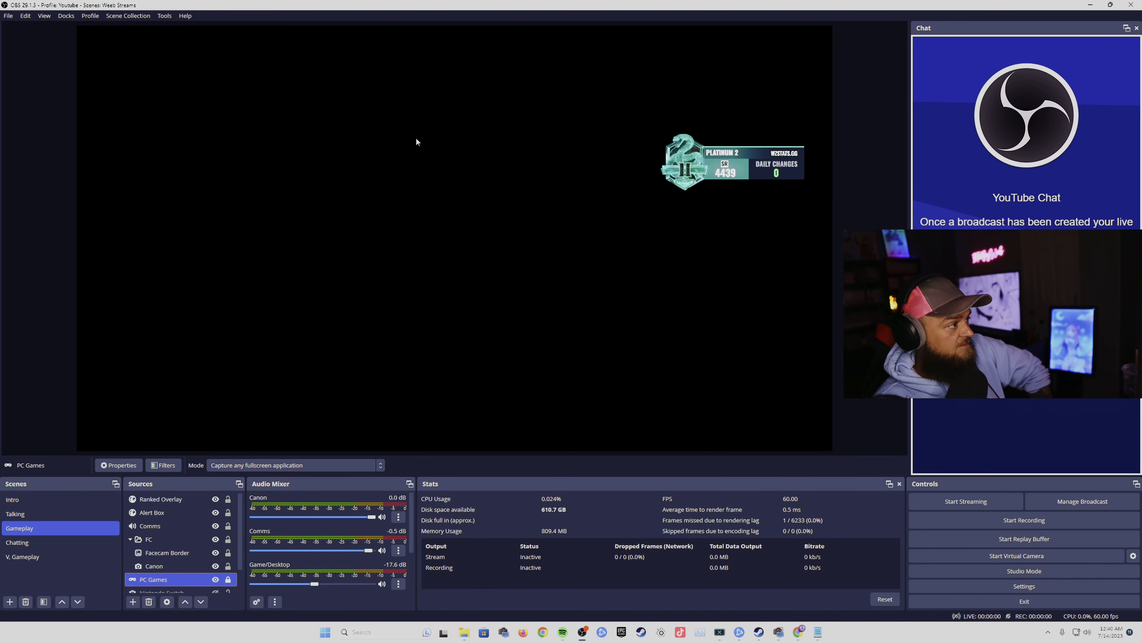
# Switch to the Talking scene and review the list of saved profiles and profile management options.
pyautogui.click(33, 514)
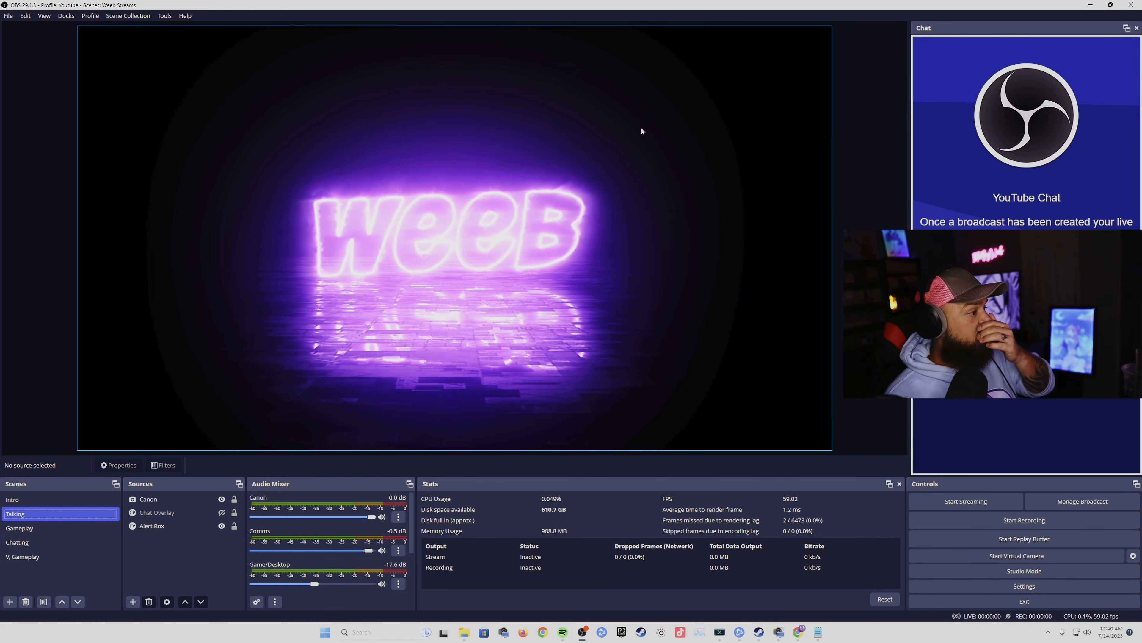
pyautogui.click(1007, 588)
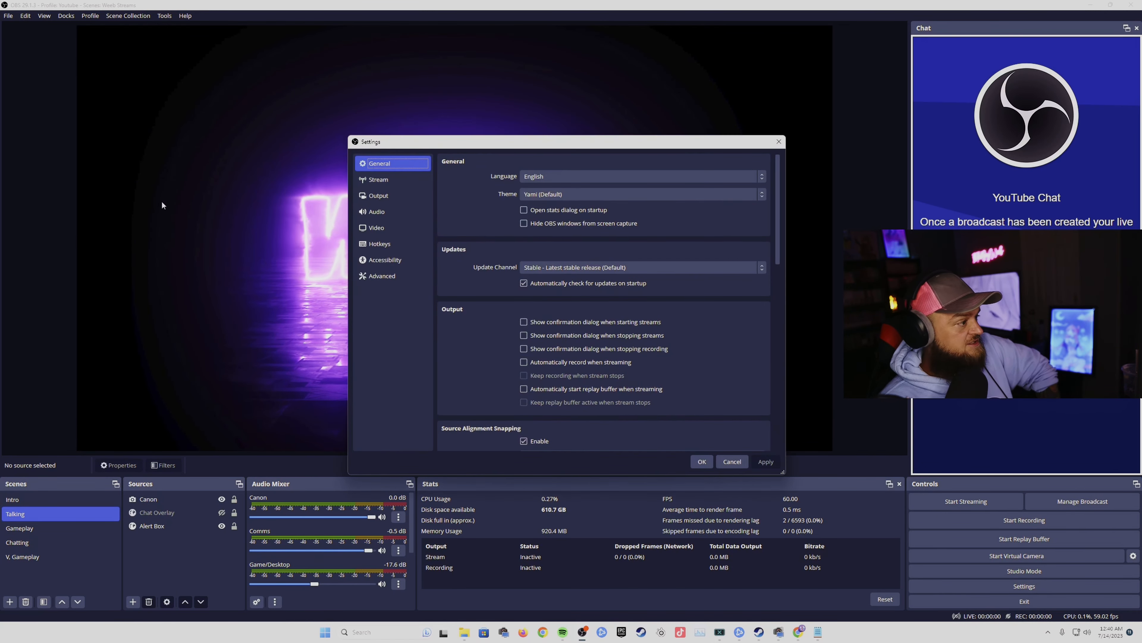
pyautogui.click(1064, 53)
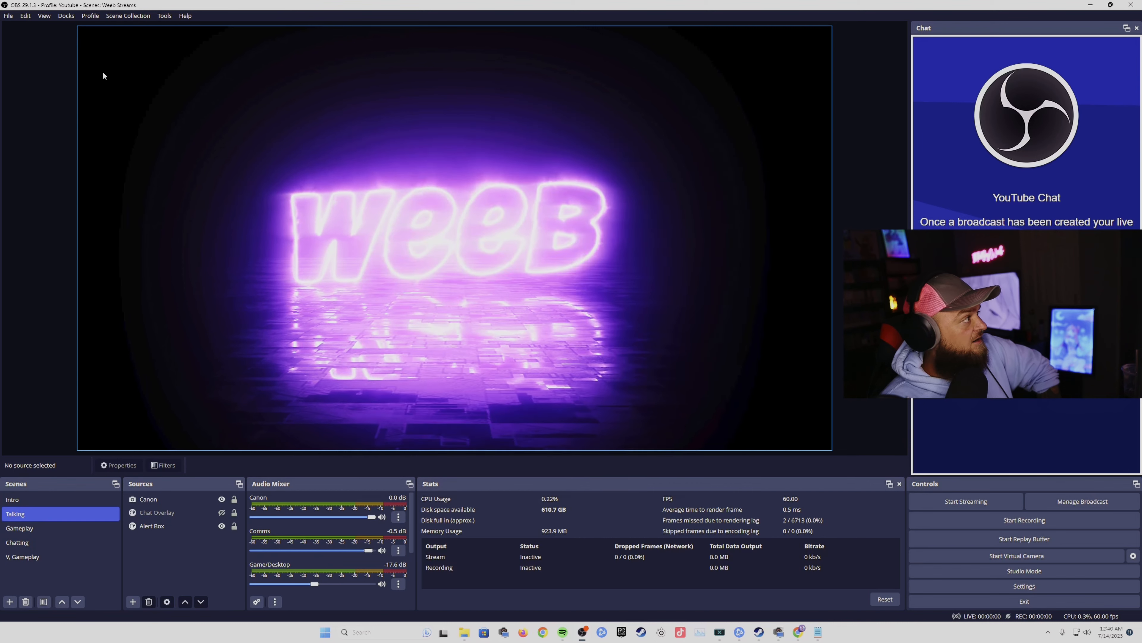
pyautogui.click(8, 15)
pyautogui.moveTo(89, 15)
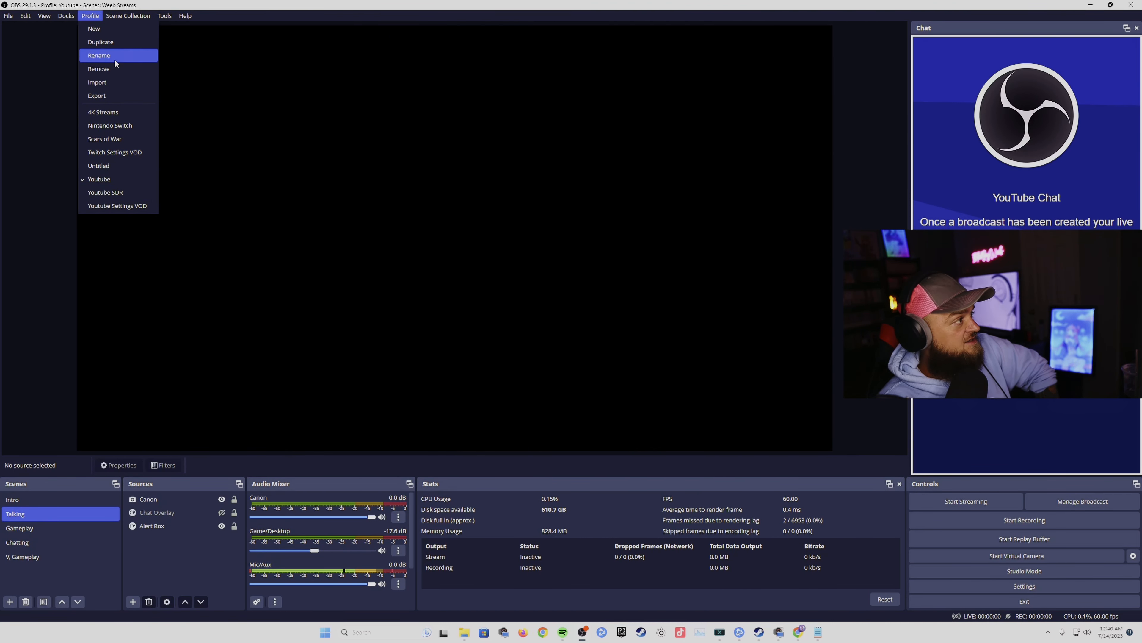
pyautogui.moveTo(128, 15)
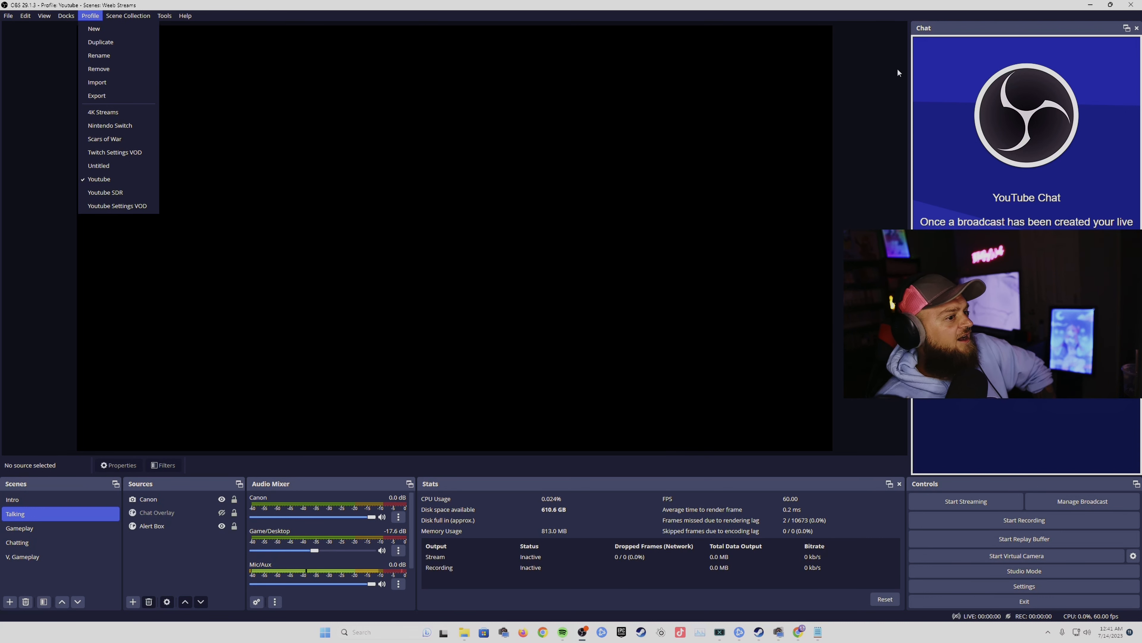
pyautogui.click(223, 2)
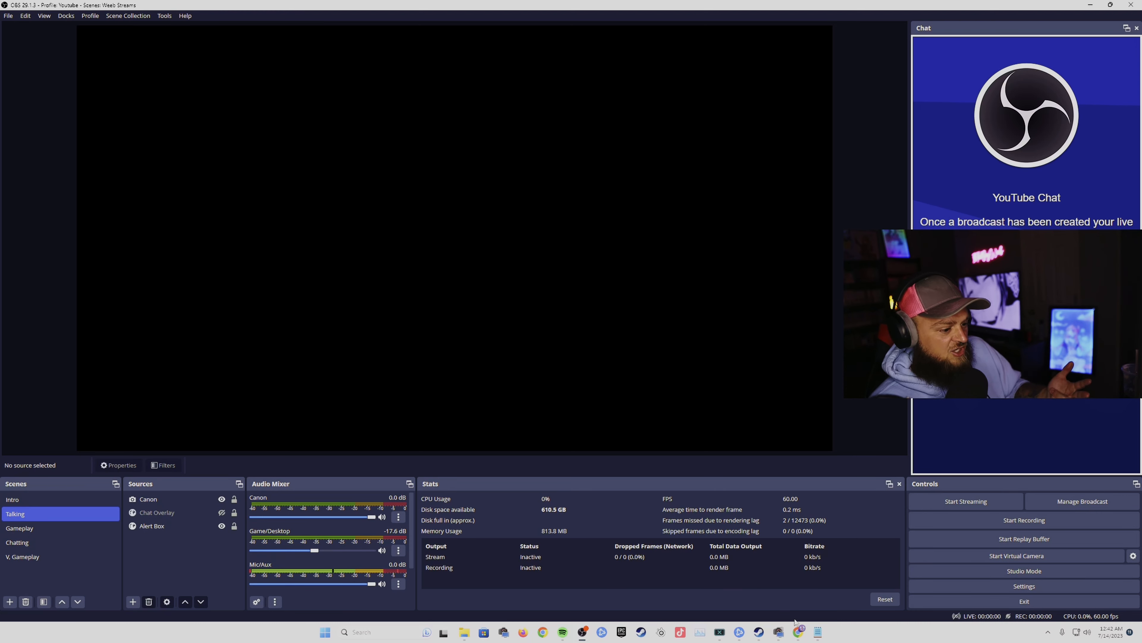
# Set the streaming service to Custom in the stream settings and go through the server and stream key fields.
pyautogui.click(991, 587)
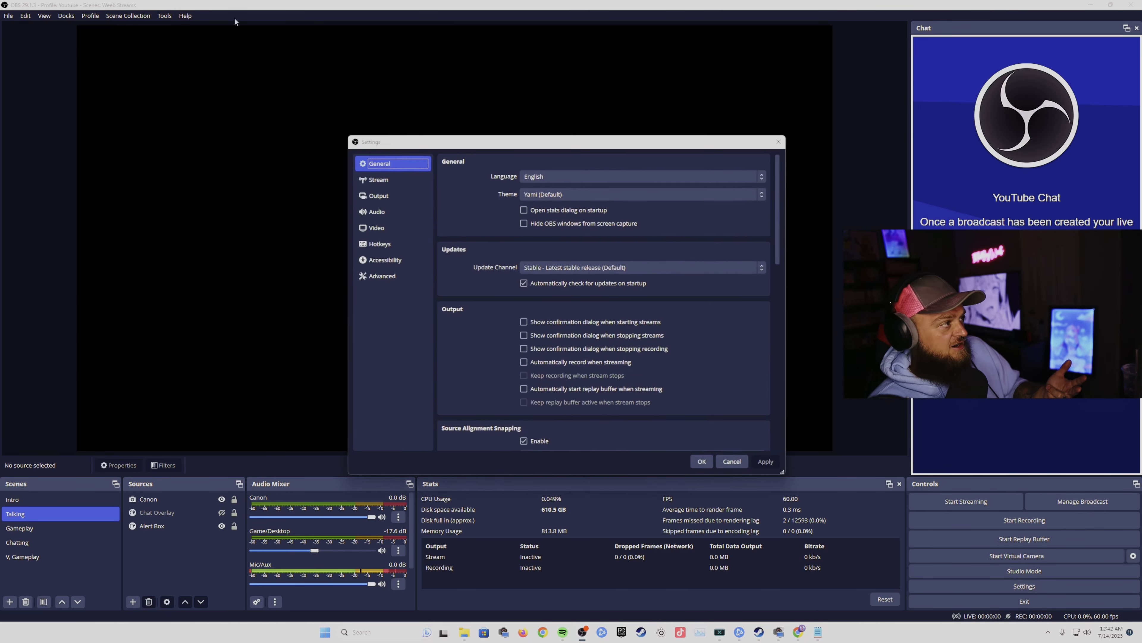
pyautogui.click(380, 180)
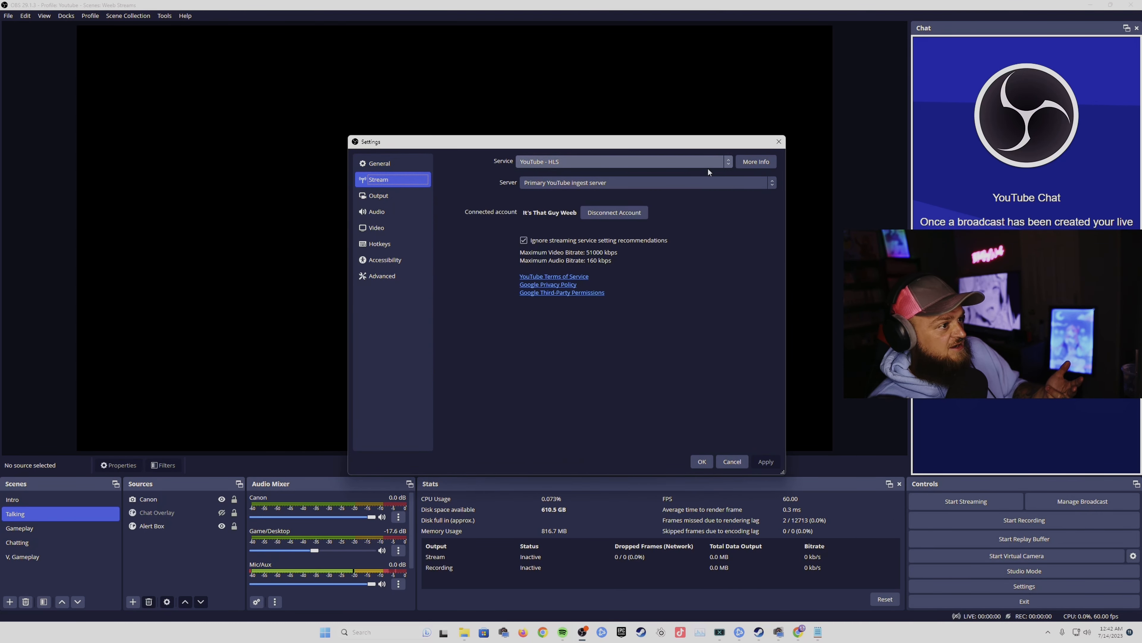
pyautogui.click(591, 162)
pyautogui.click(537, 176)
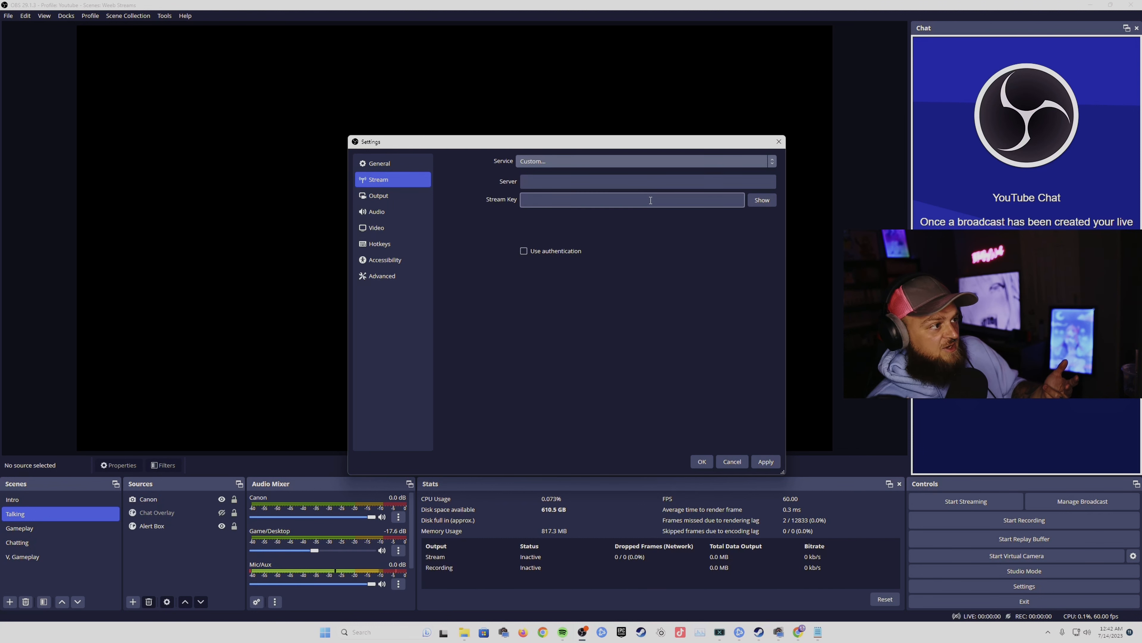
pyautogui.click(542, 182)
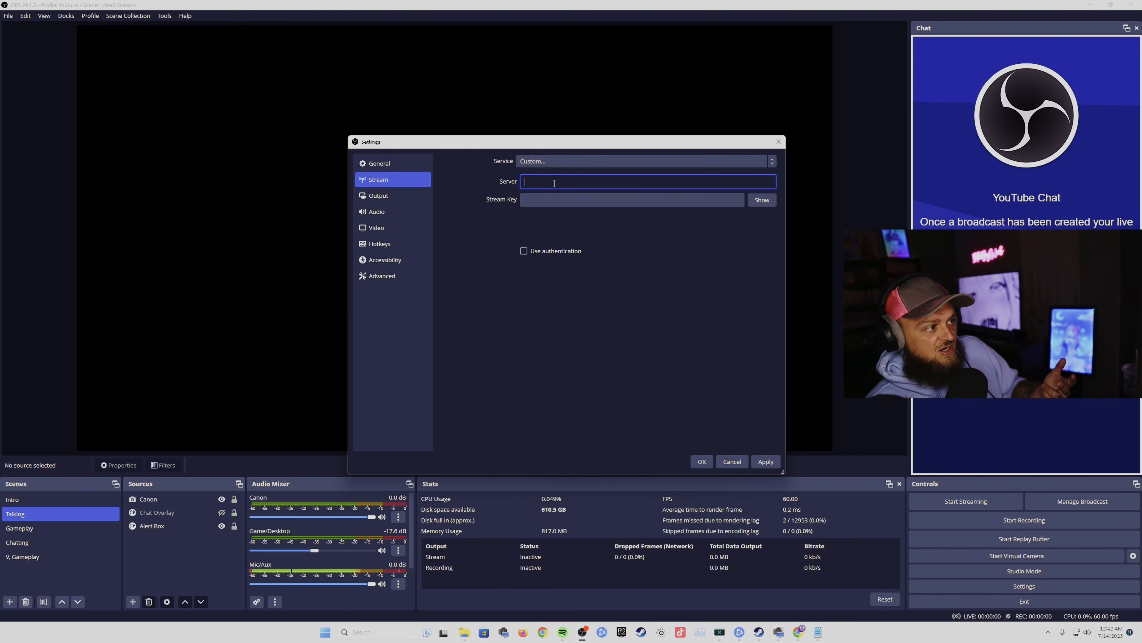
pyautogui.click(553, 200)
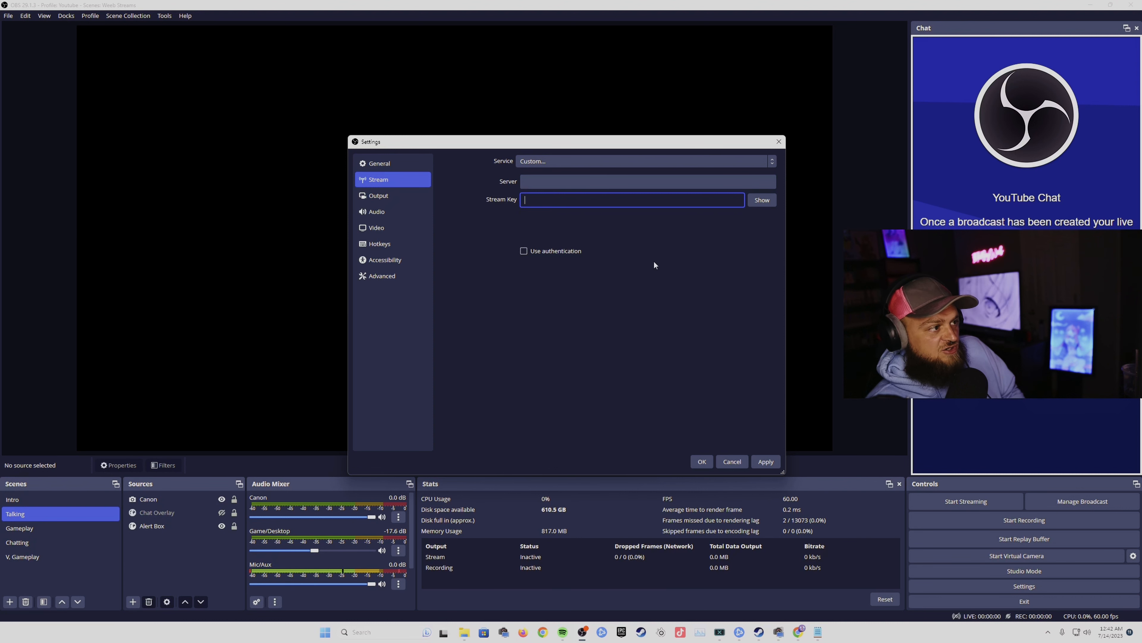